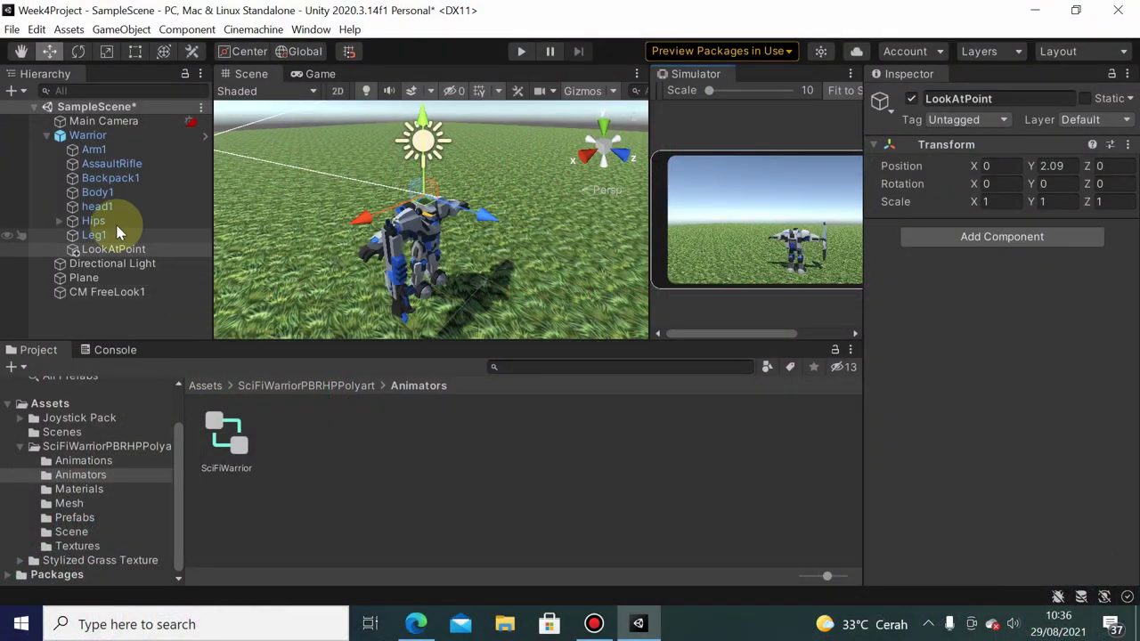
Collapse the Warrior hierarchy and add a top-level UI Canvas, which also creates an EventSystem
click(46, 138)
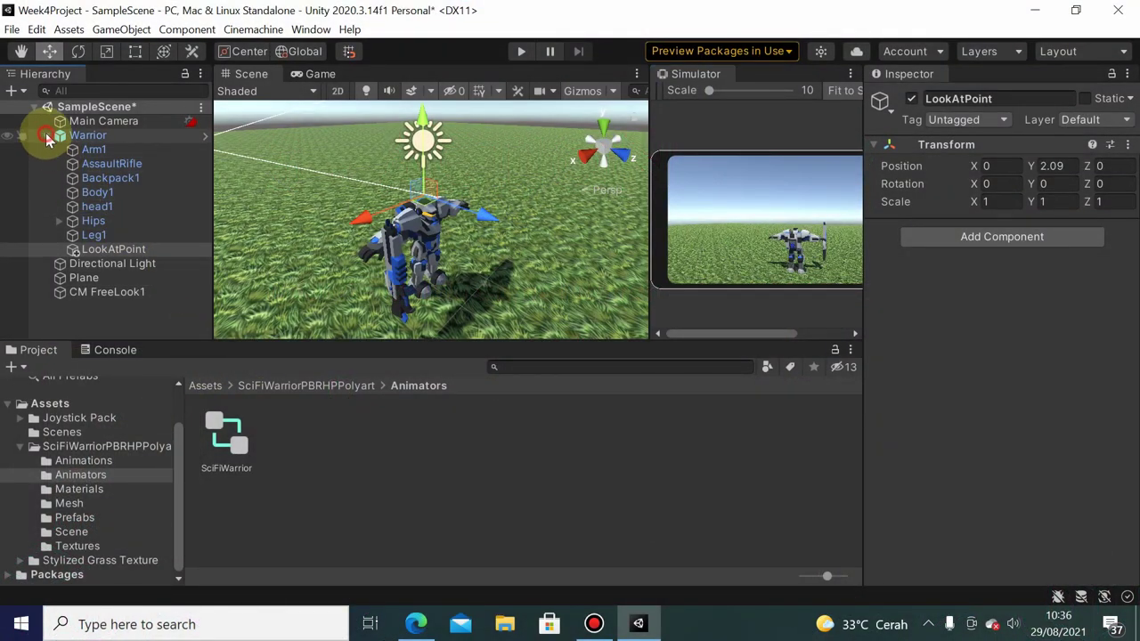
right_click(108, 192)
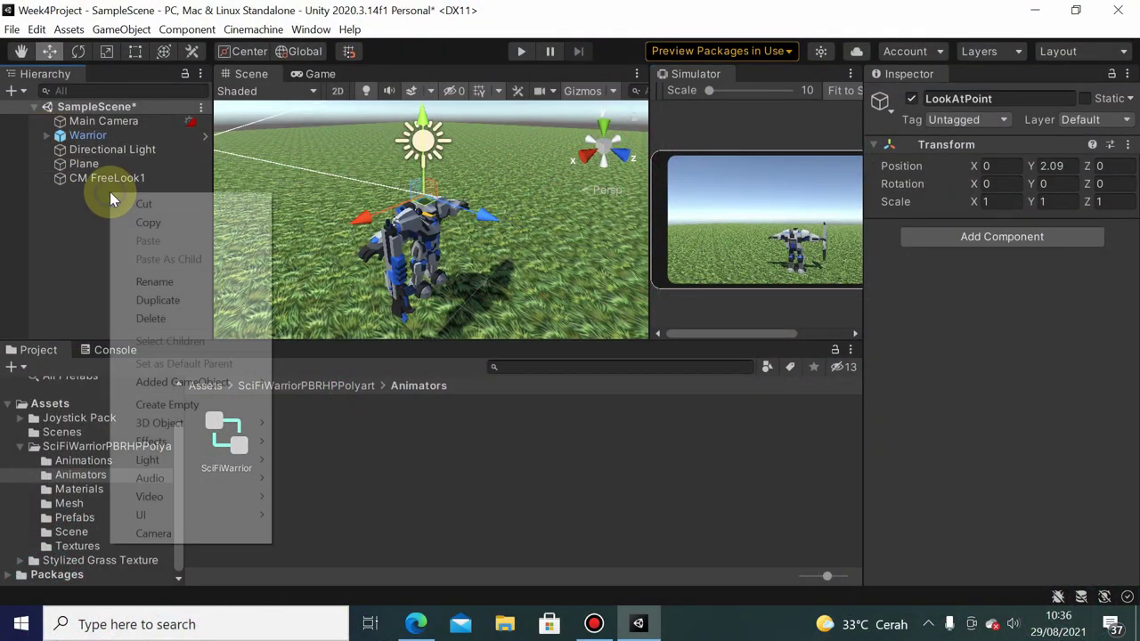
click(77, 226)
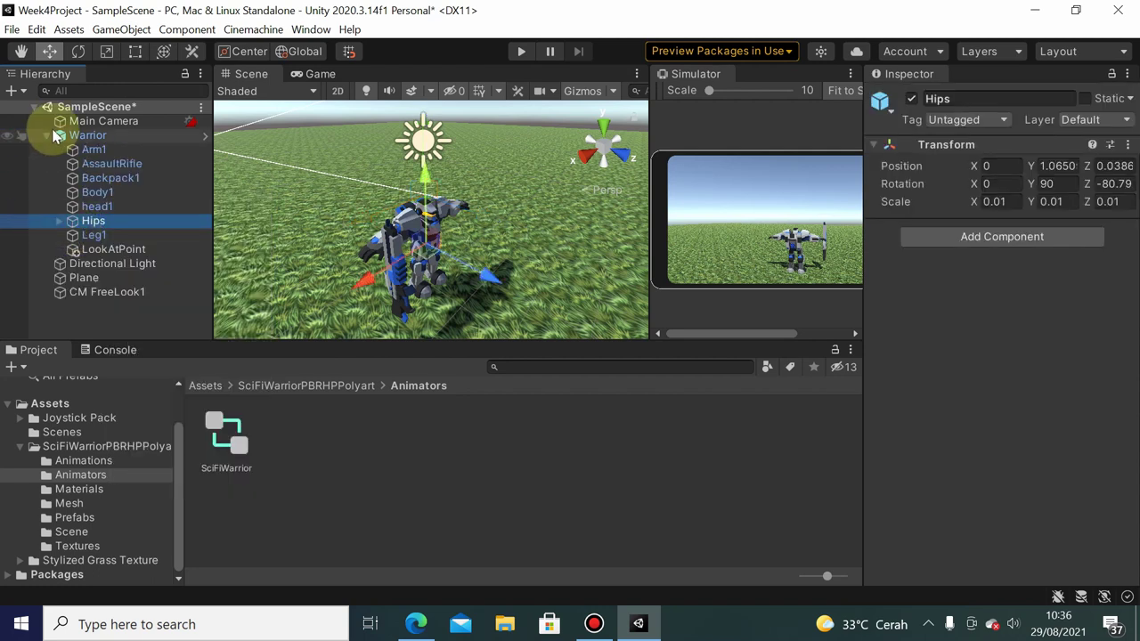
click(49, 136)
right_click(72, 245)
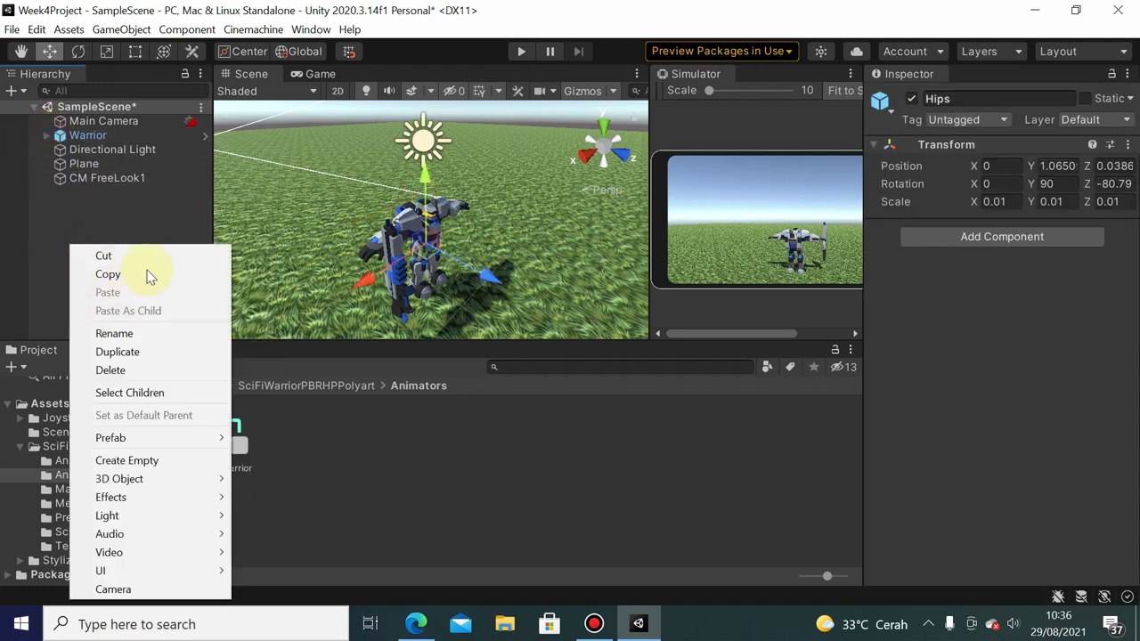
mouse_move(205, 570)
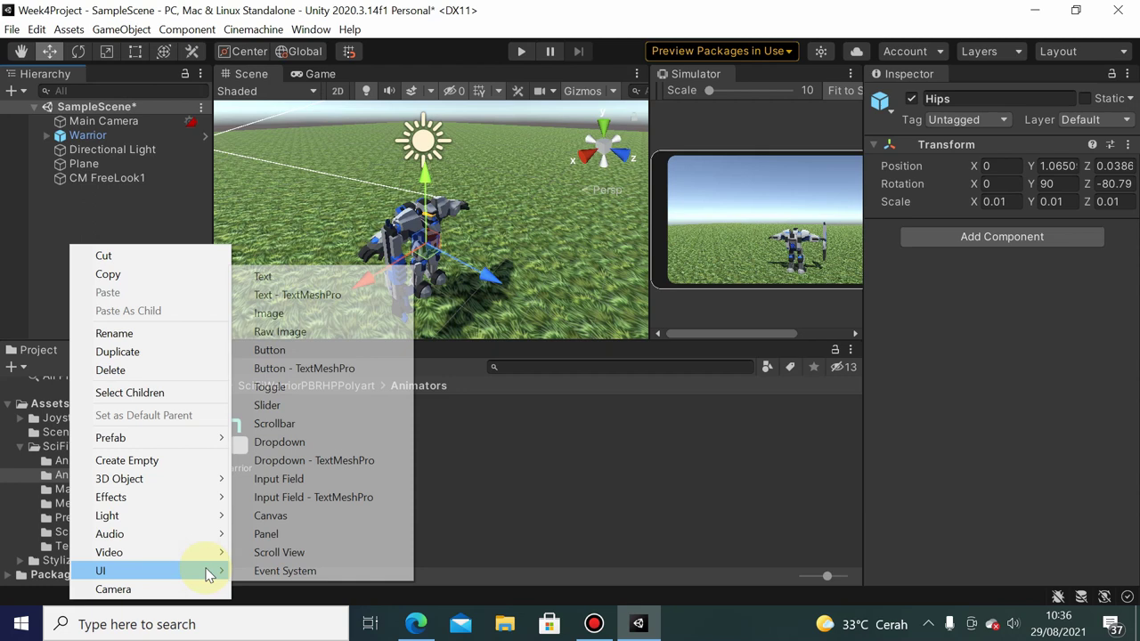
click(306, 515)
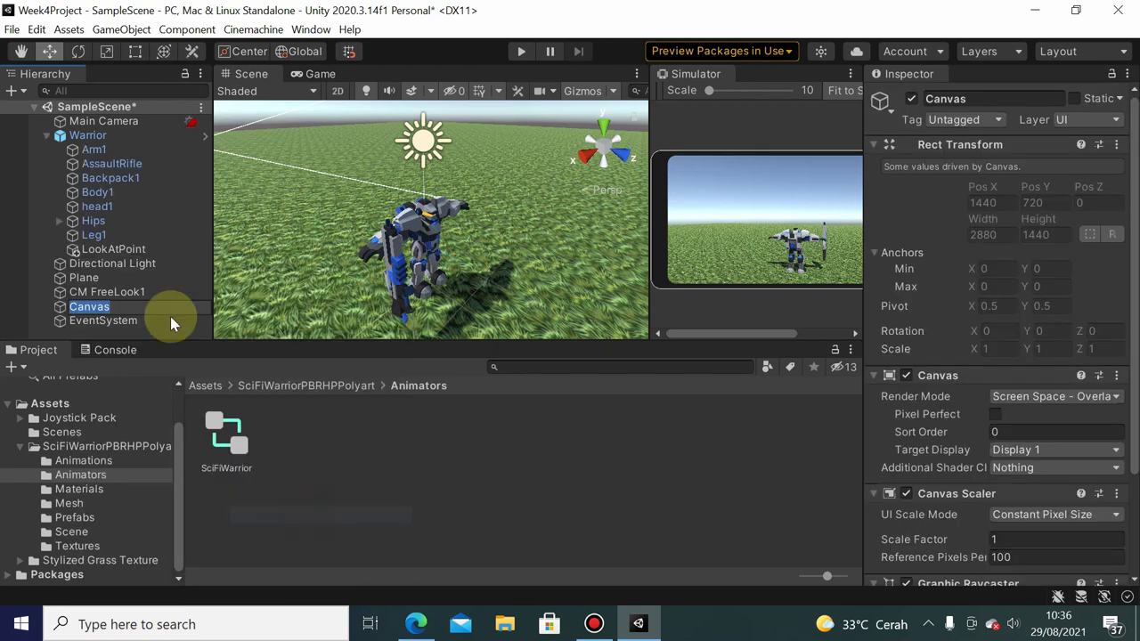
Add a UI Image as a child of Canvas and rename it CircleBg
click(46, 136)
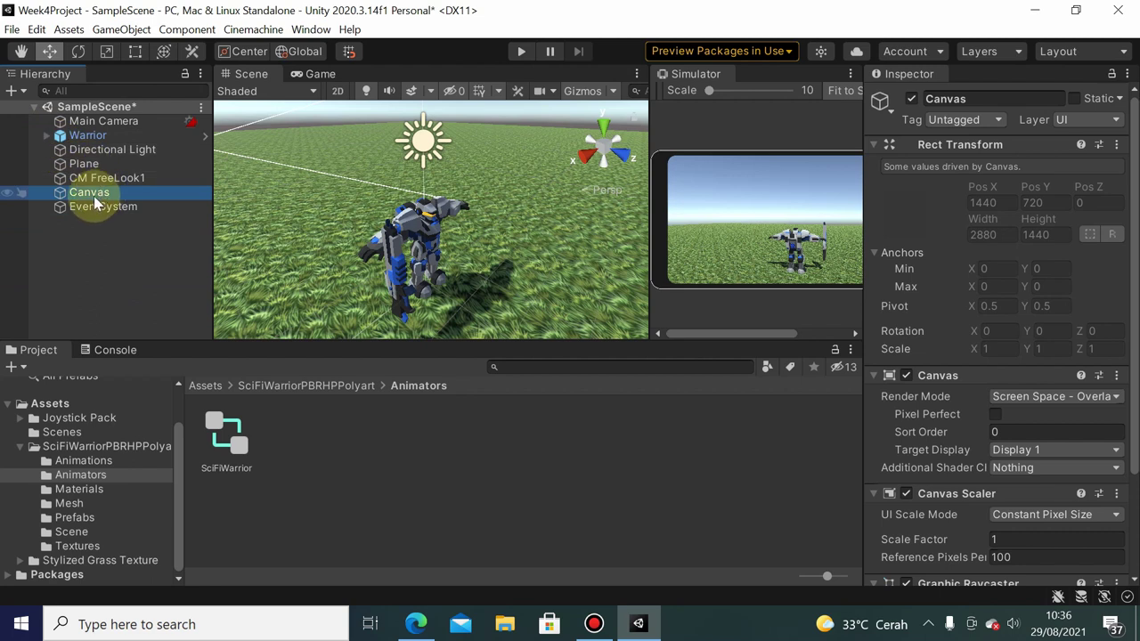
right_click(98, 197)
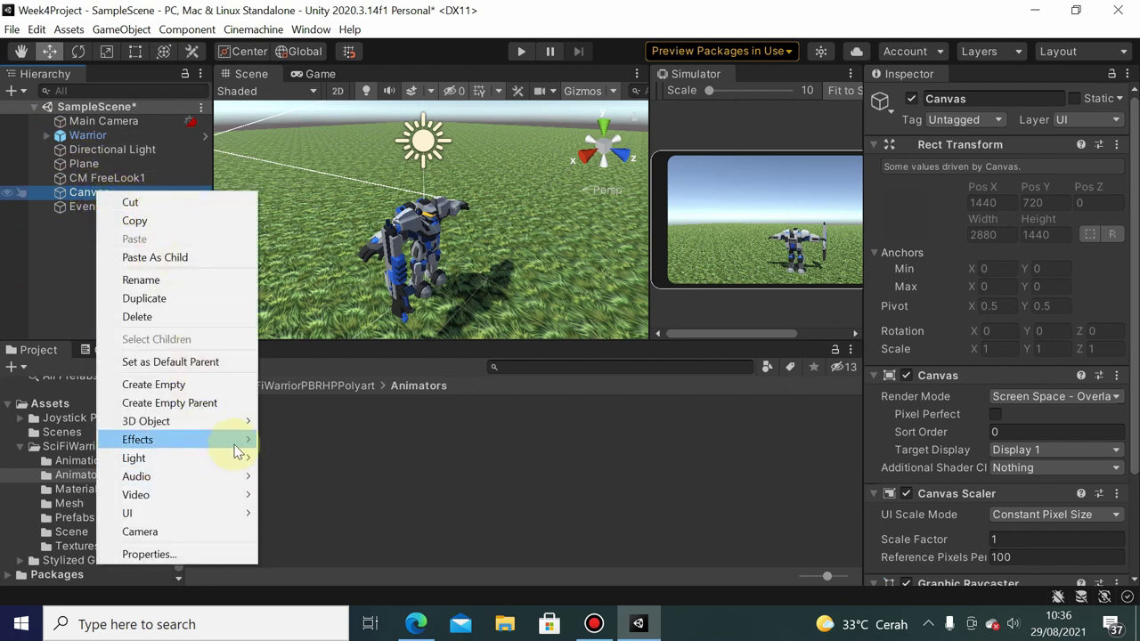
mouse_move(230, 516)
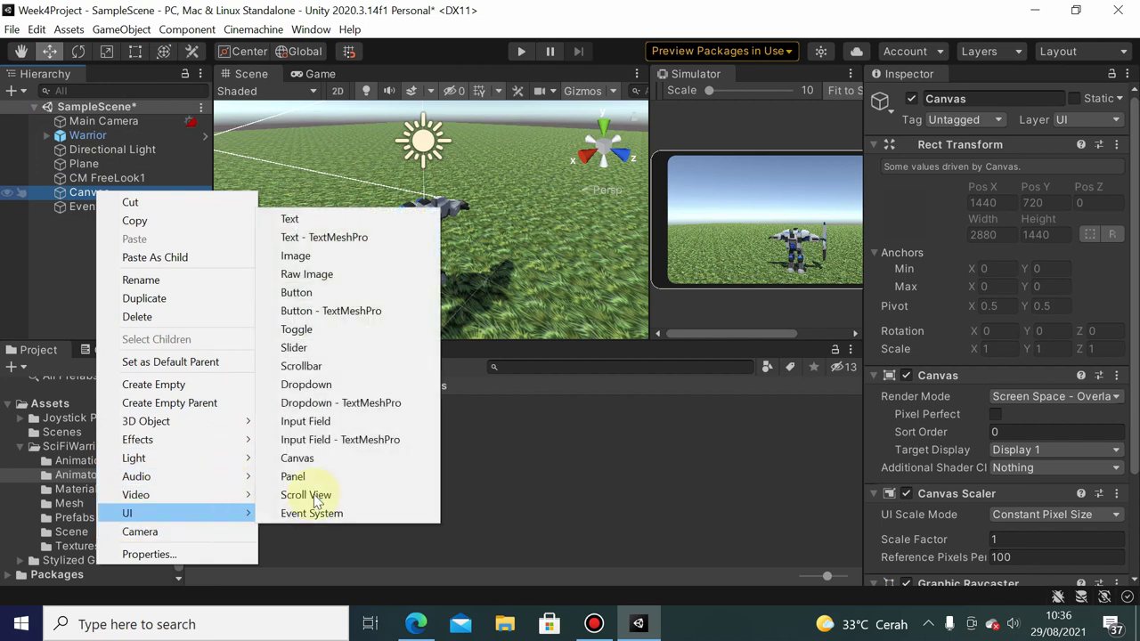
click(357, 258)
text(CircleBg)
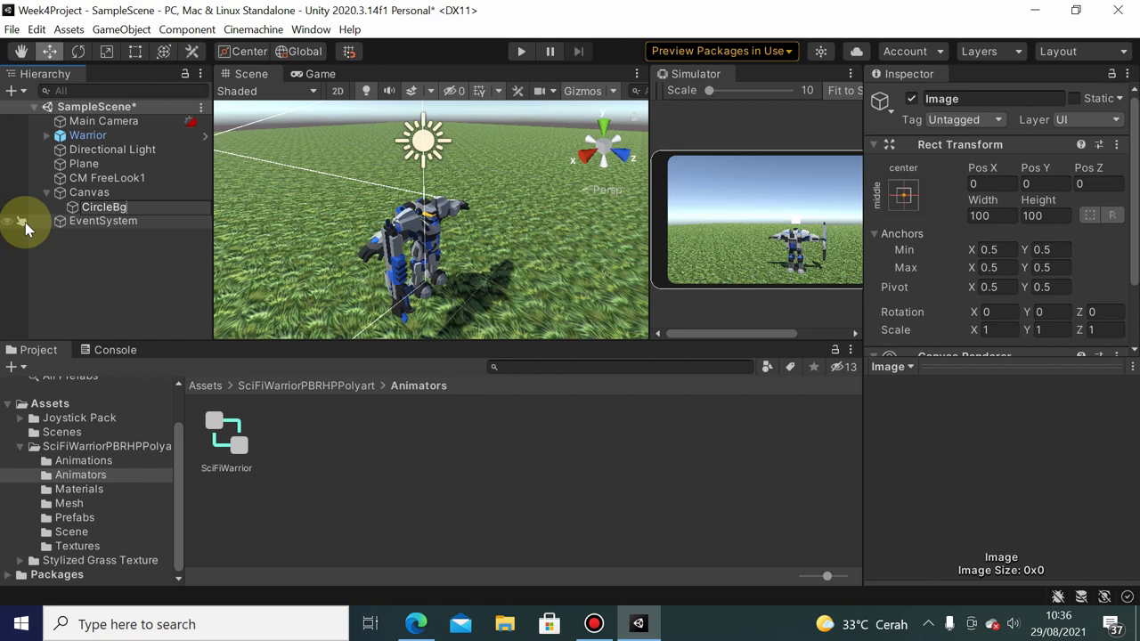
key(Return)
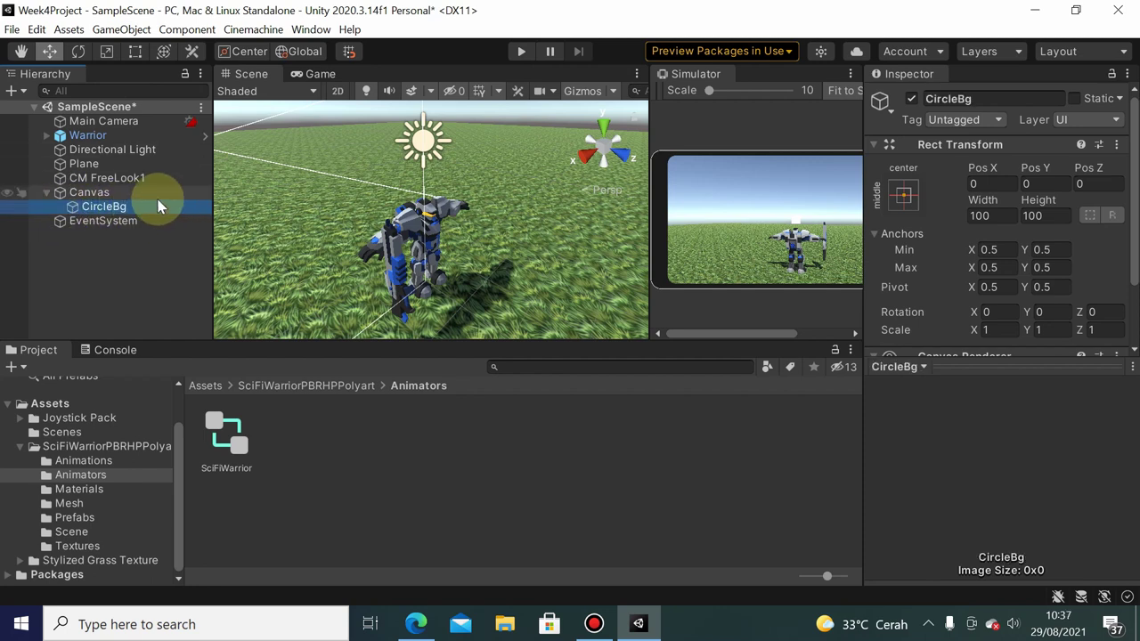
click(89, 192)
click(105, 208)
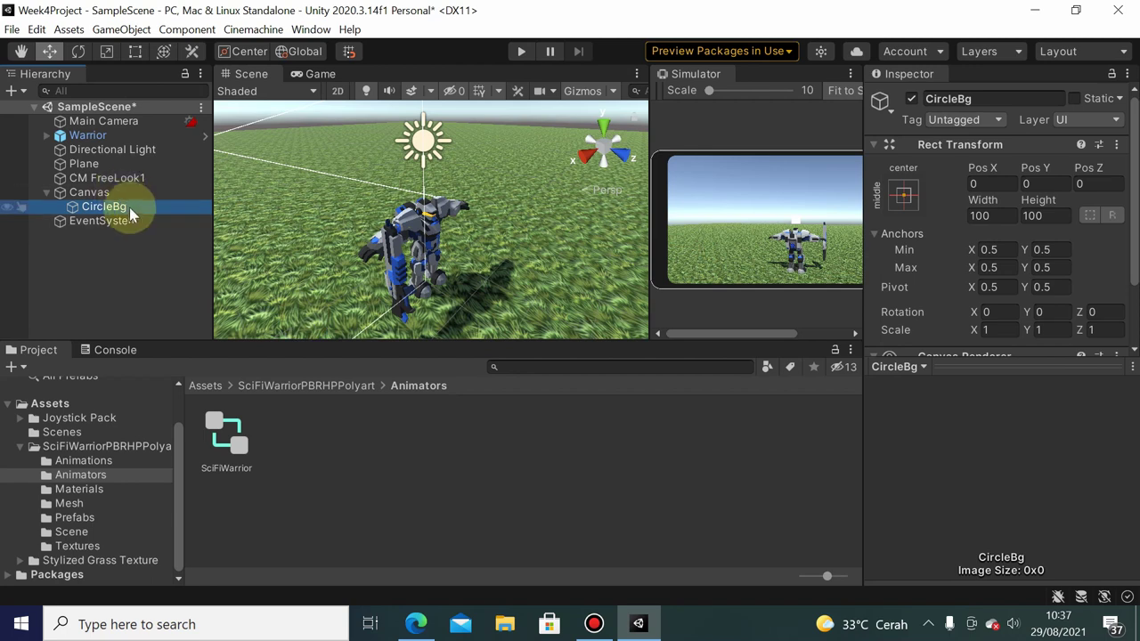
Set the Canvas Scaler's UI Scale Mode to Scale With Screen Size, then switch to the browser
click(86, 193)
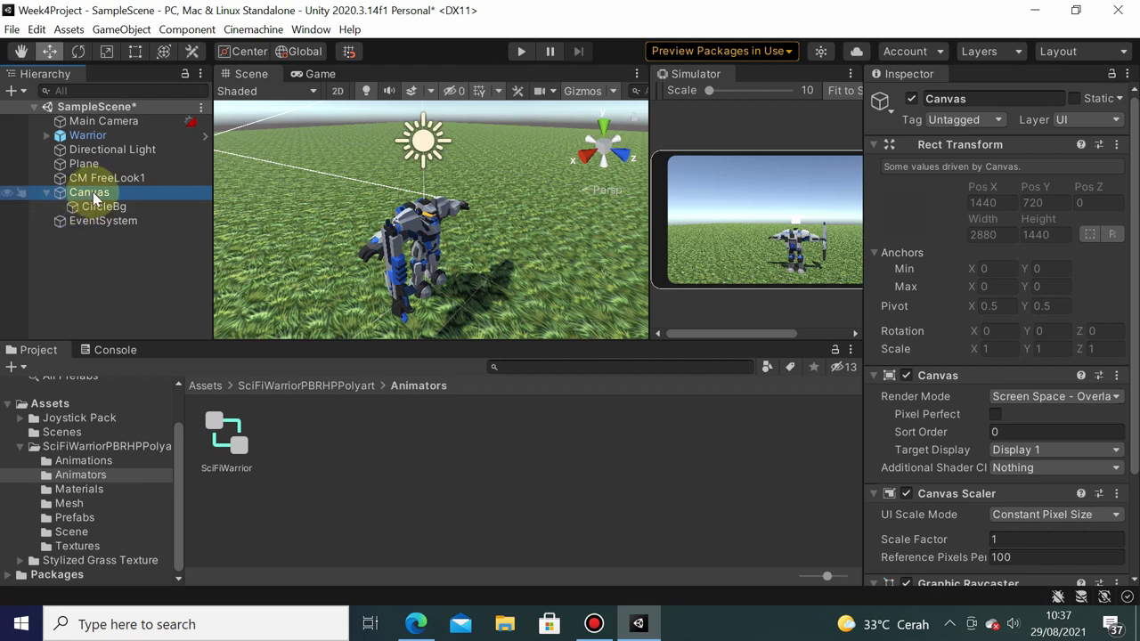
scroll(1069, 473, down, 3)
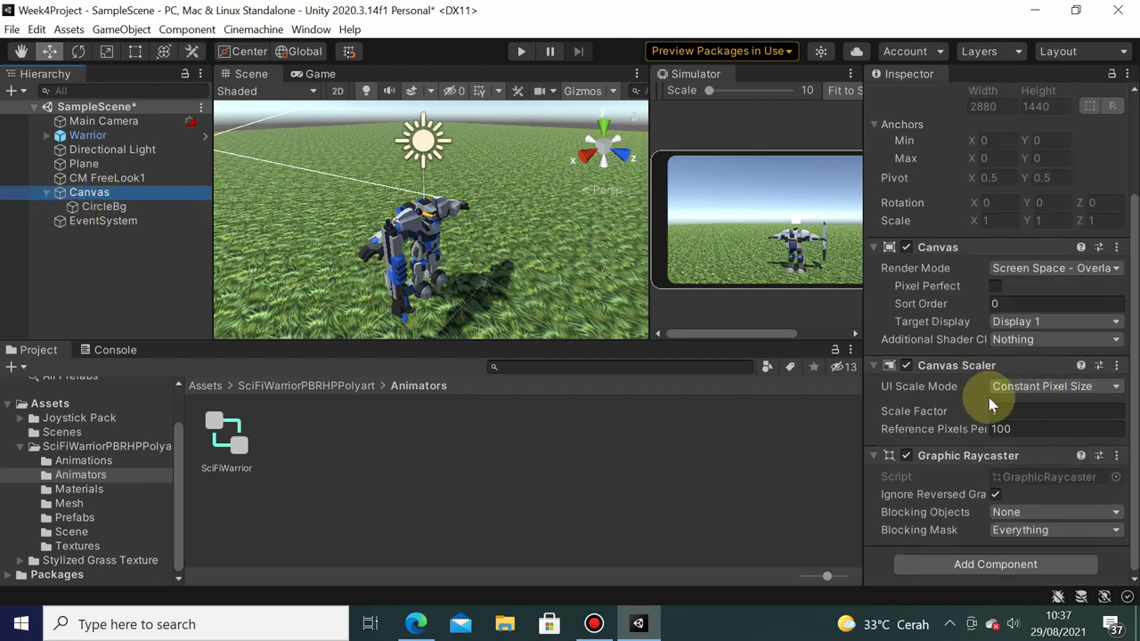
click(1040, 390)
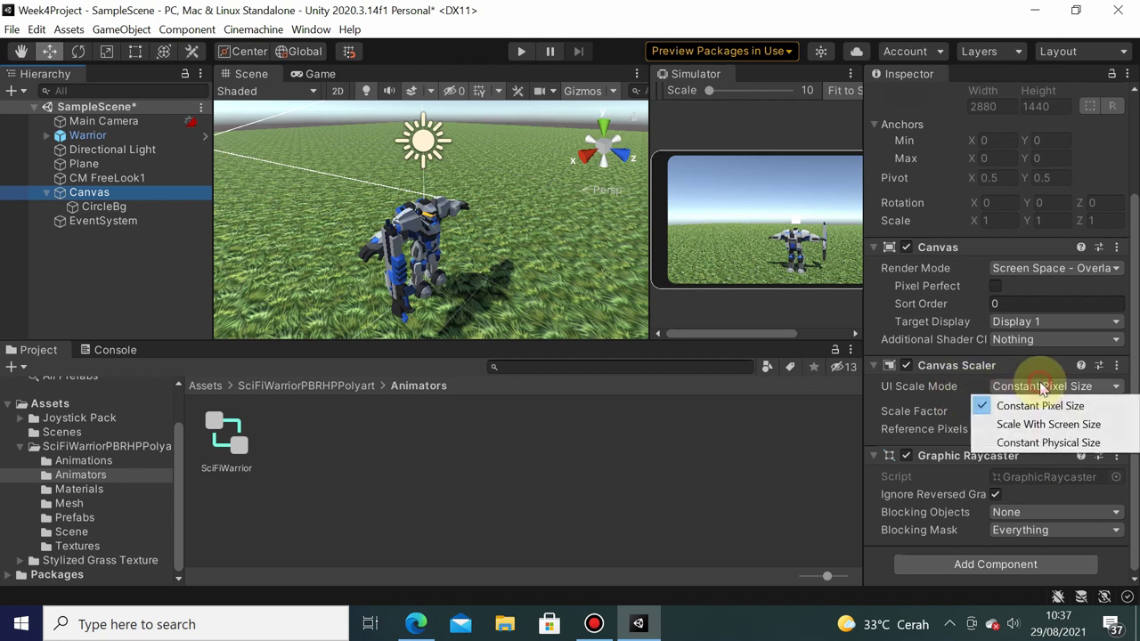
click(1067, 425)
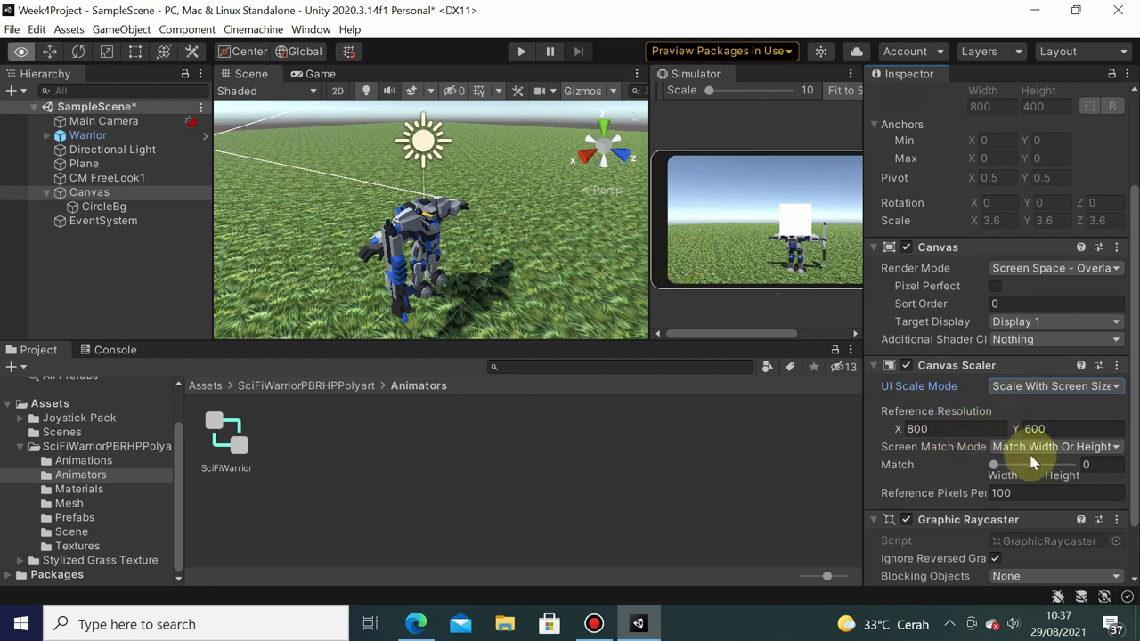
key(alt+Tab)
key(alt+Tab)
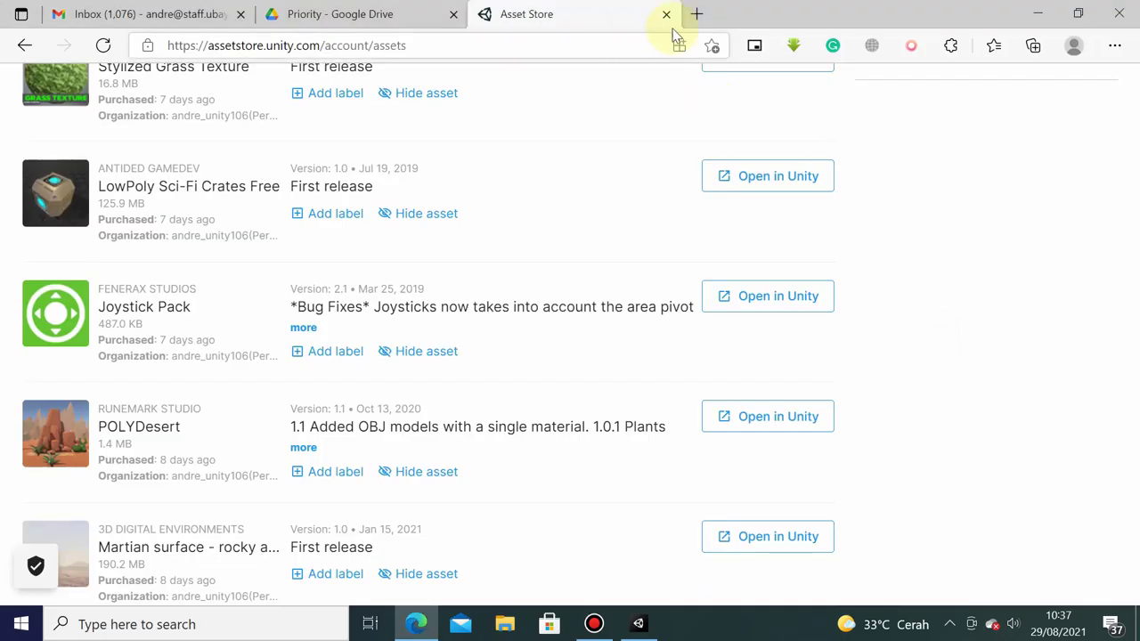
Search the web for the Pixel 2 XL resolution and paste the 1440 width into Reference Resolution X
click(696, 15)
text(google)
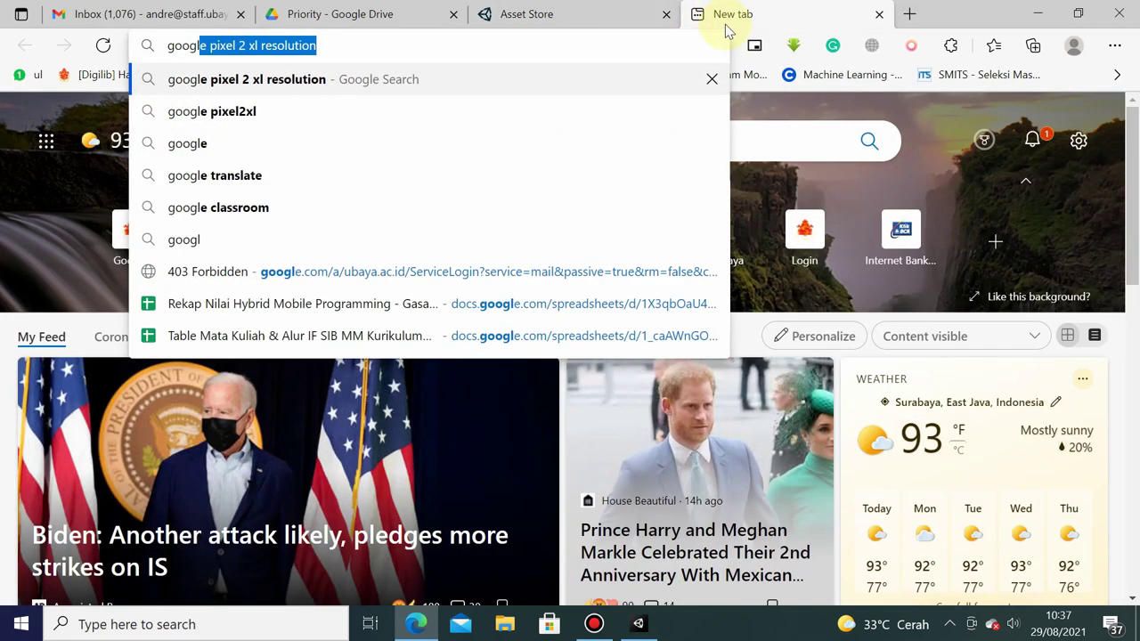
key(Return)
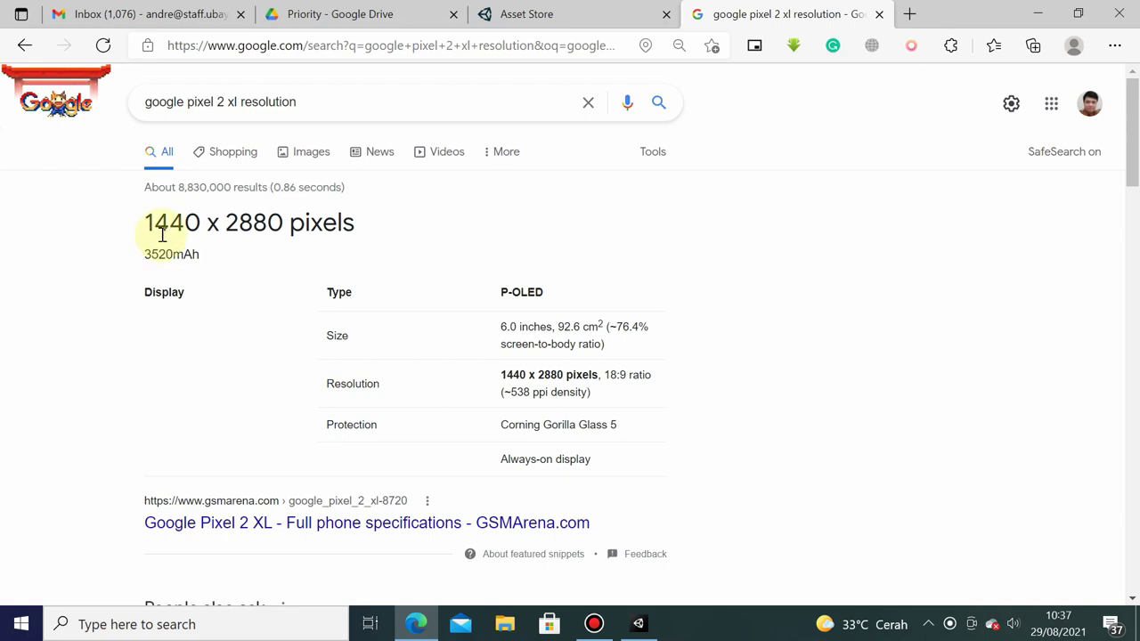
double_click(167, 219)
key(ctrl+c)
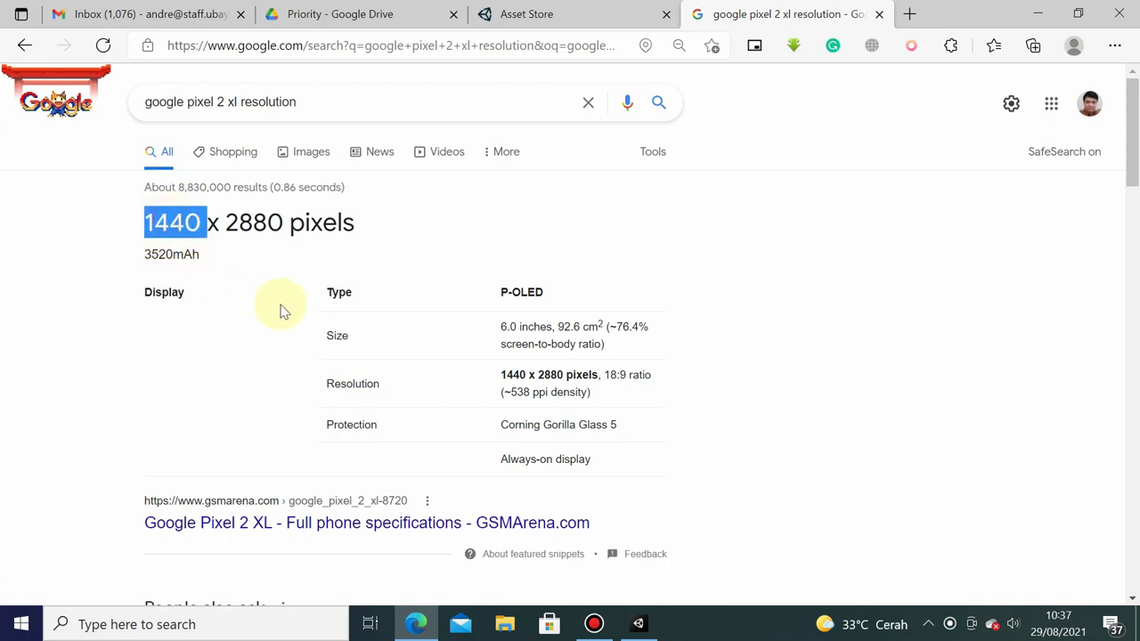
key(alt+Tab)
key(alt+Tab)
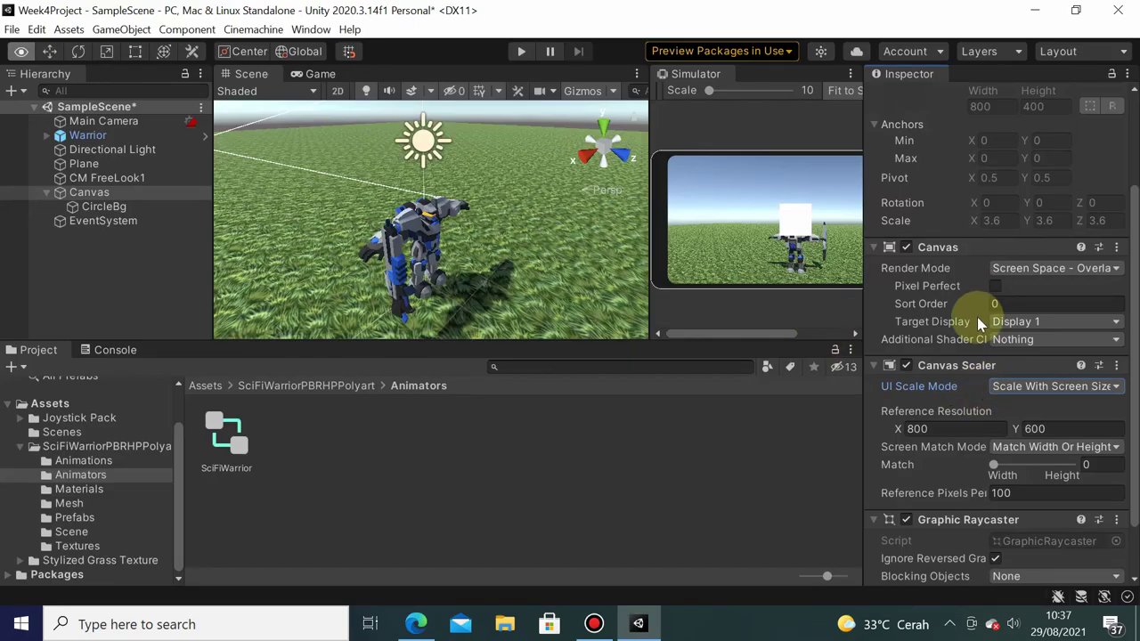
click(936, 429)
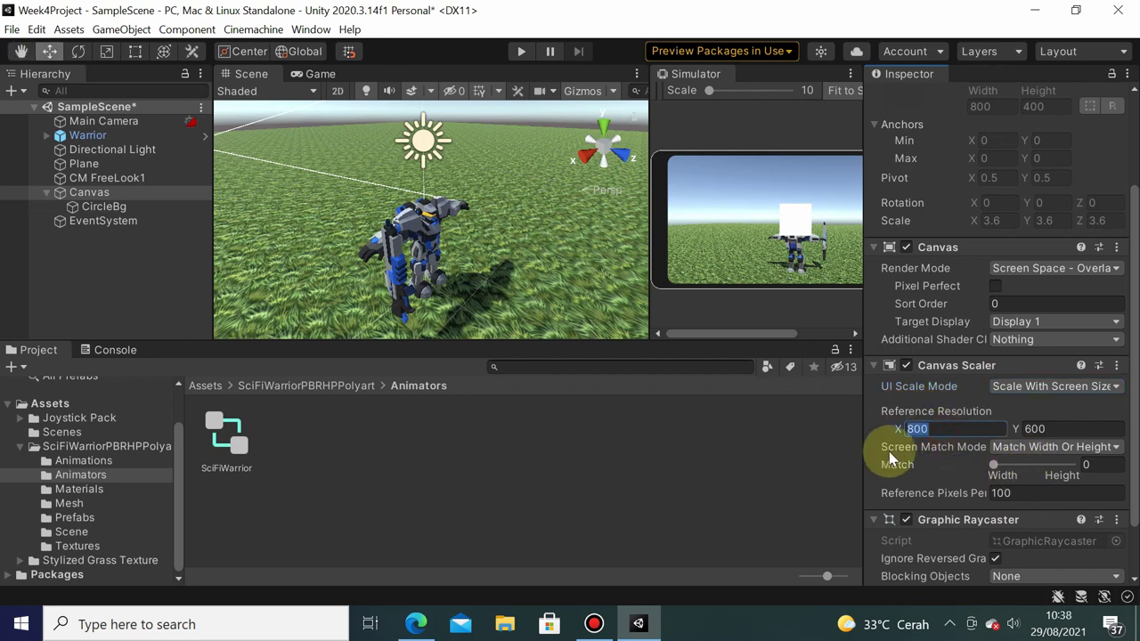
key(ctrl+v)
Copy the 2880 height from the search results and bring it back to Unity
key(alt+Tab)
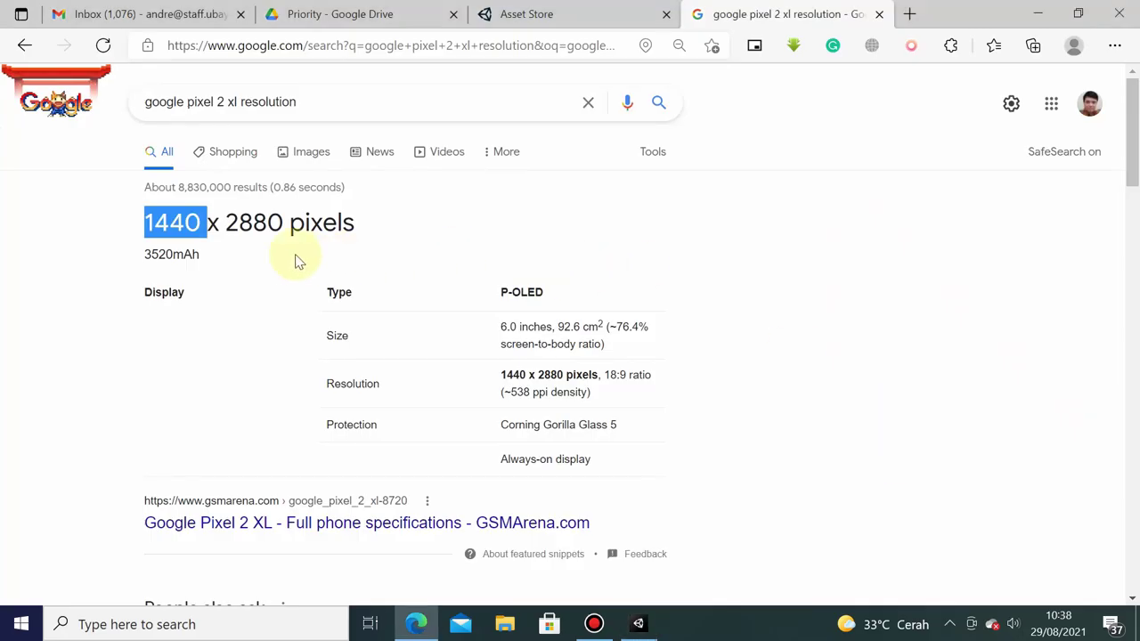
double_click(259, 225)
key(ctrl+c)
key(alt+Tab)
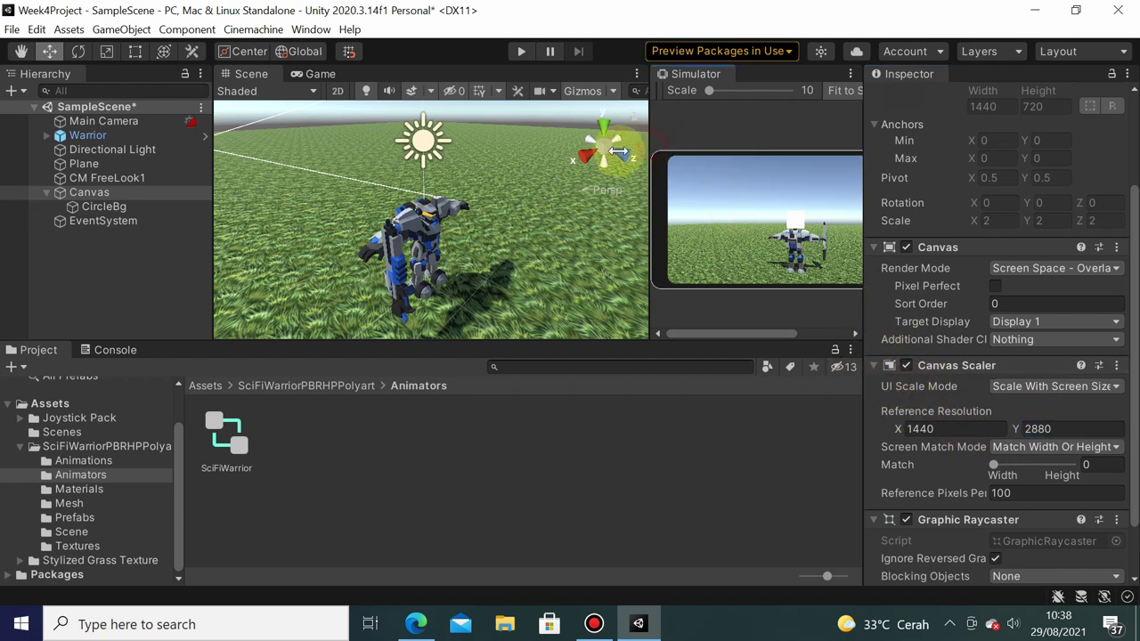
Widen the Simulator preview and select CircleBg to show its properties
drag(653, 145, 566, 152)
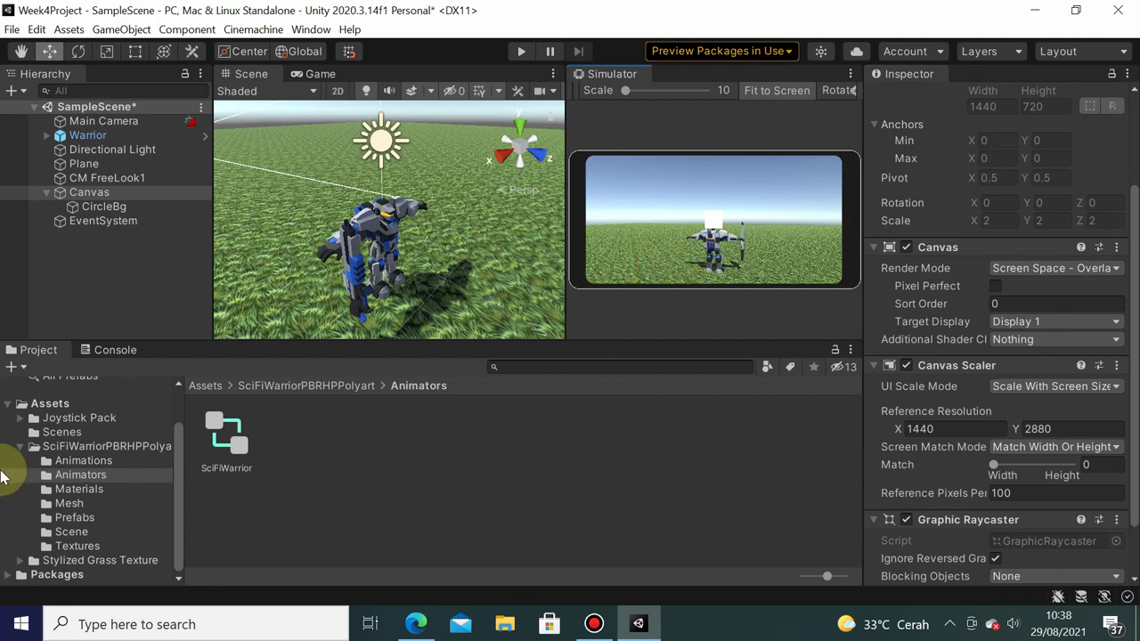
click(116, 208)
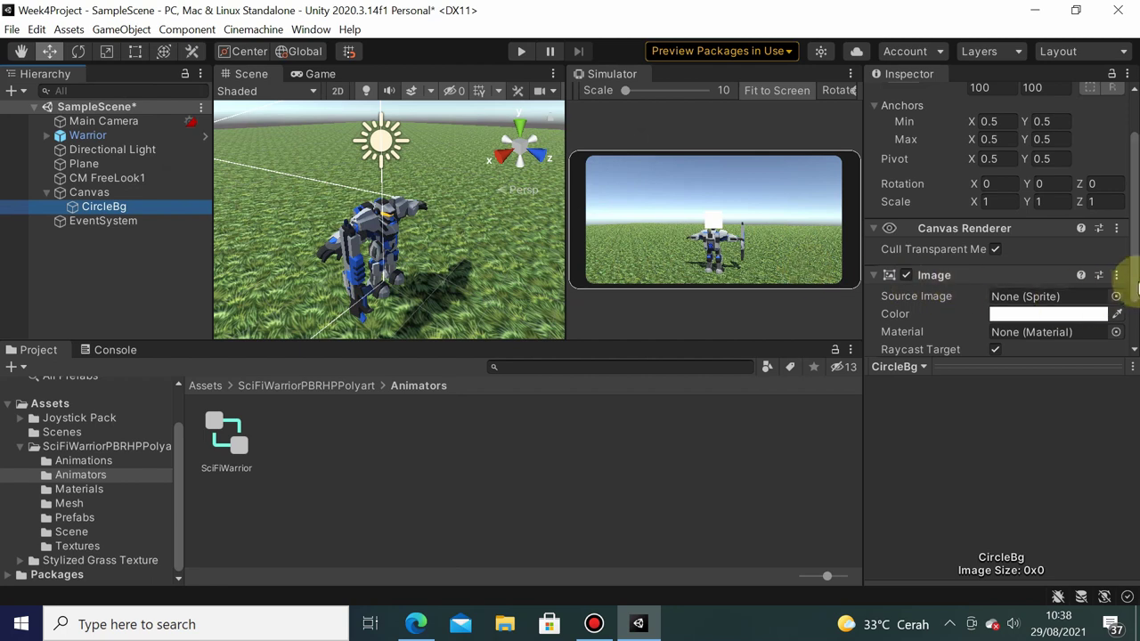
Enlarge CircleBg by raising its X scale and setting its Y scale to 2
drag(1135, 282, 1133, 216)
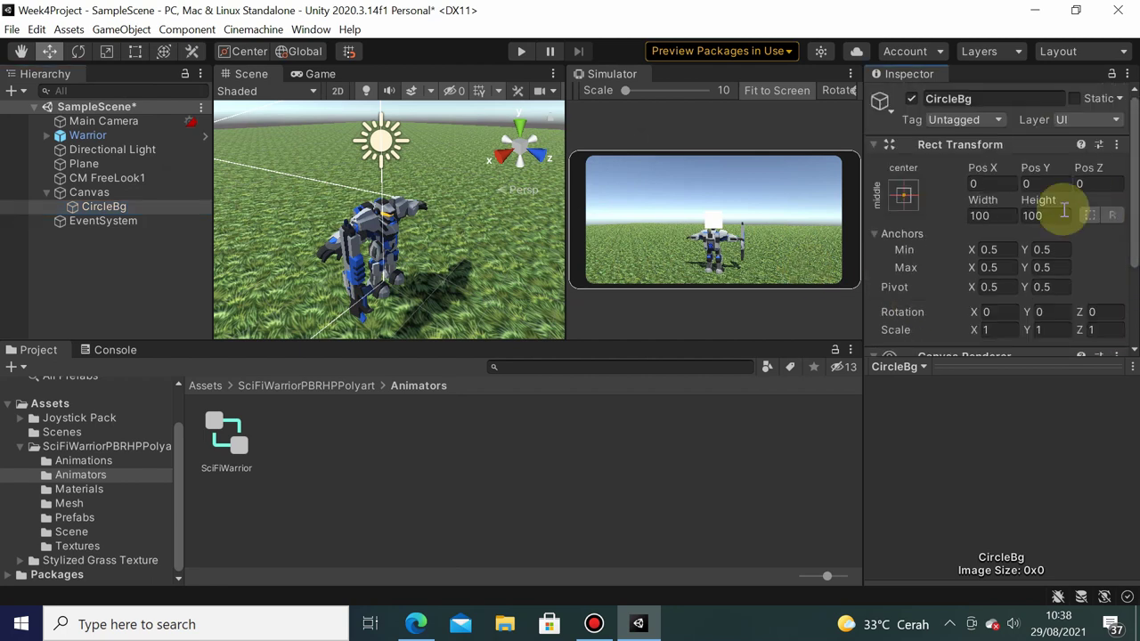
drag(980, 326, 1002, 327)
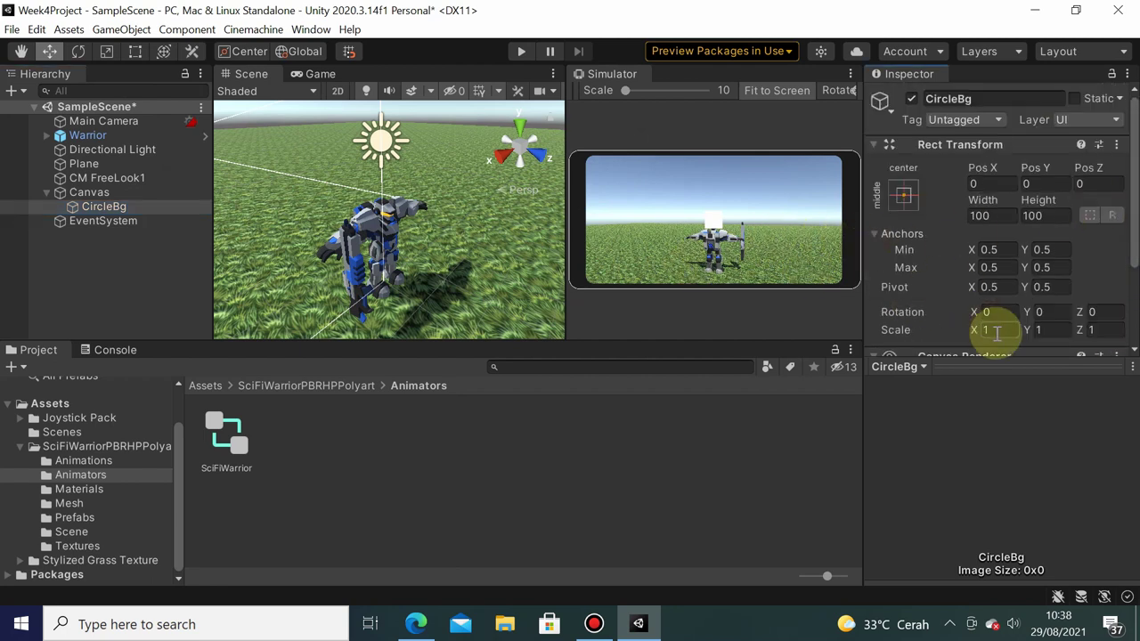
click(1039, 329)
text(2)
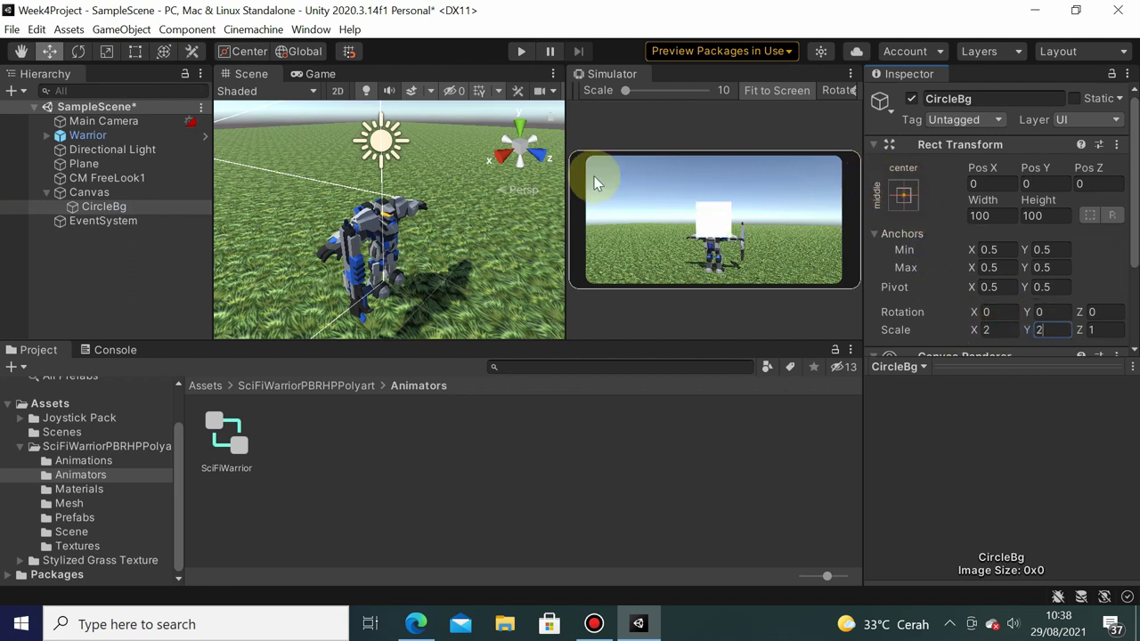
Anchor CircleBg to the bottom-left preset with Alt so its pivot and position snap there
drag(568, 135, 409, 164)
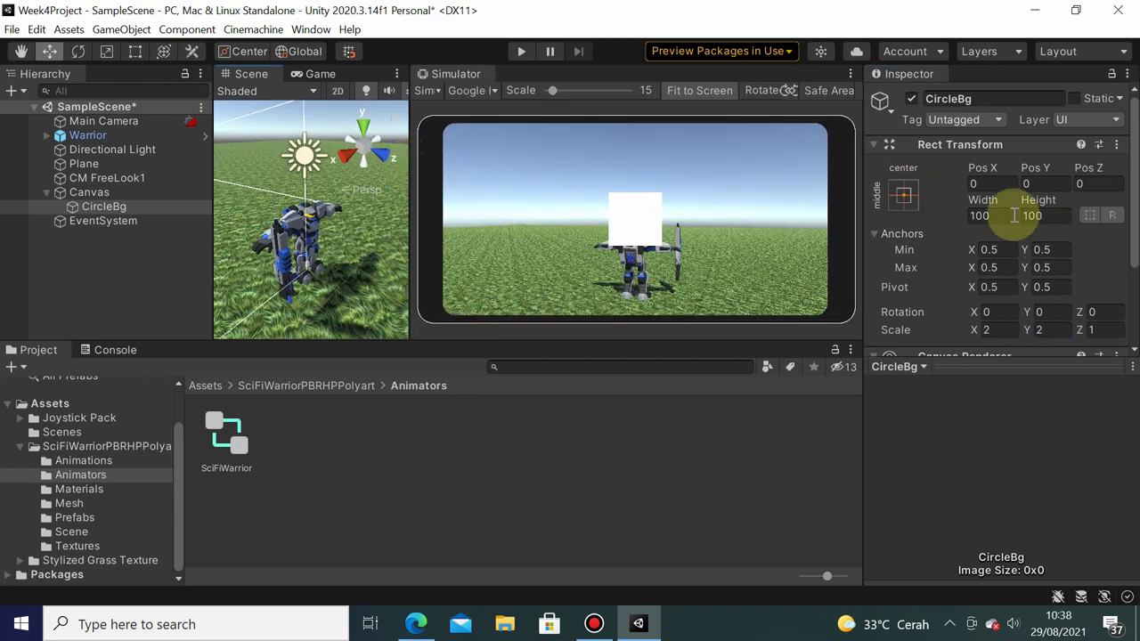
click(903, 194)
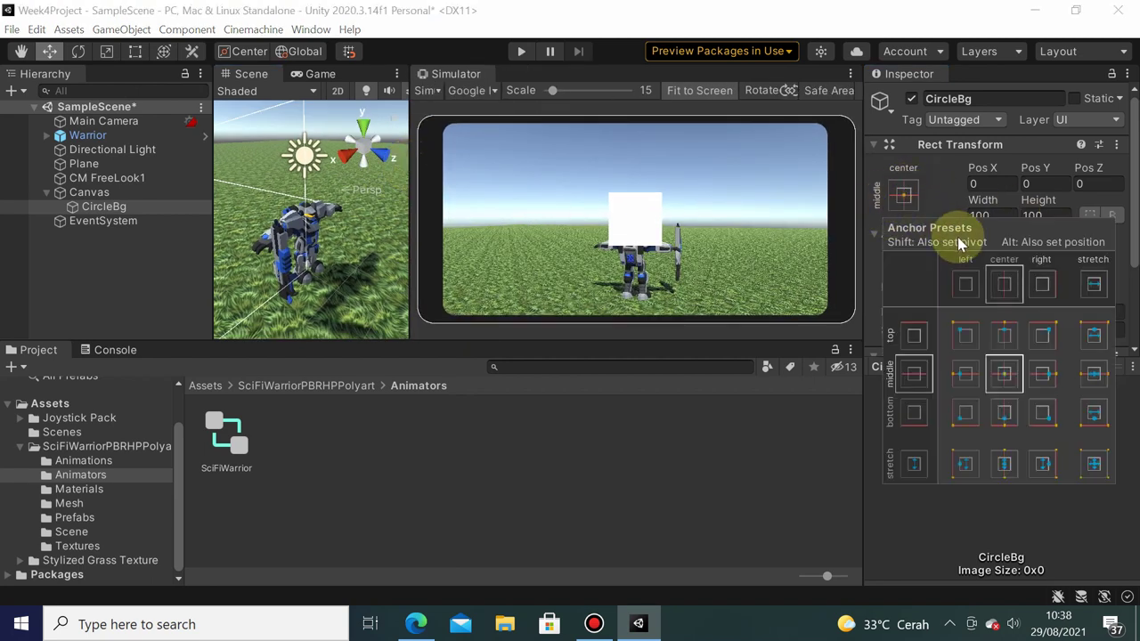
key(alt)
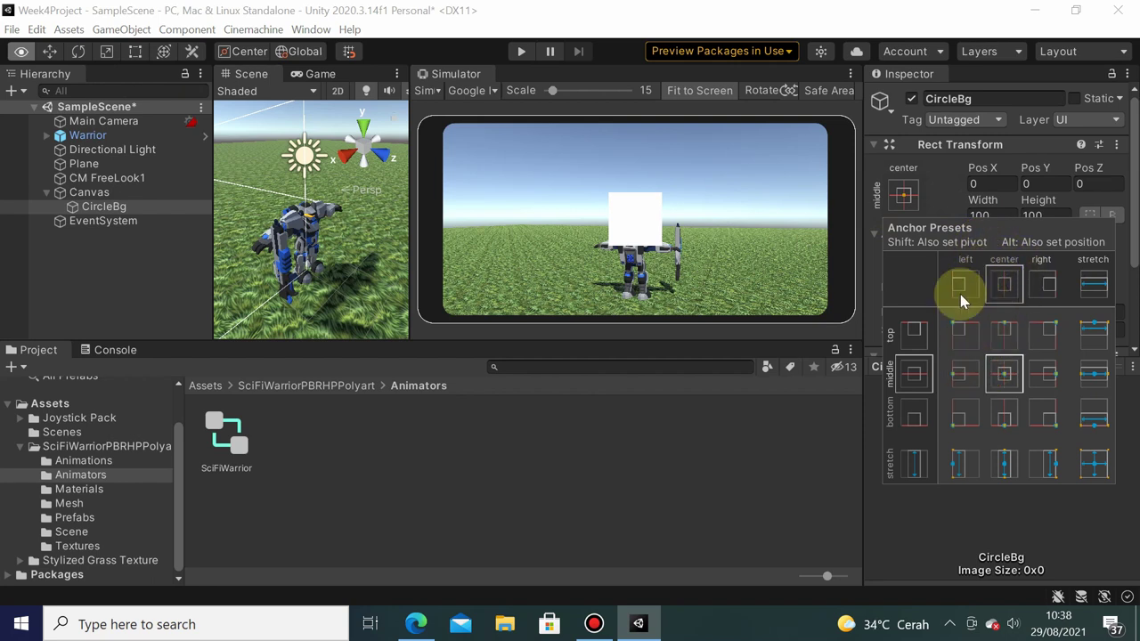
alt+click(959, 412)
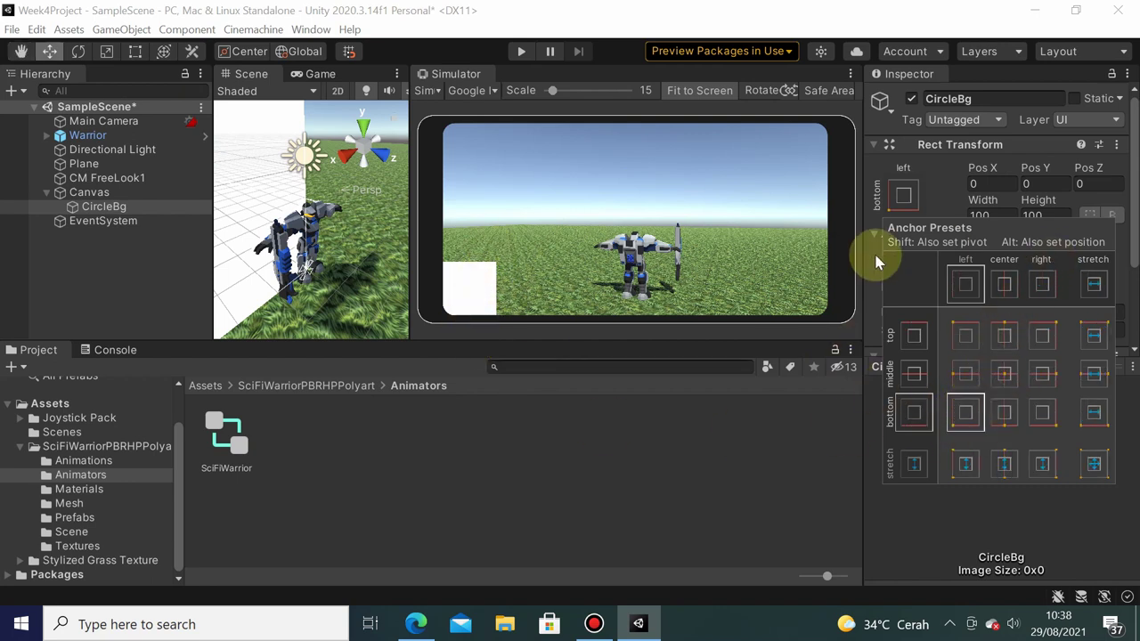
click(929, 200)
Browse the Project panel to Joystick Pack > Sprites > All Axis Backgrounds
scroll(1007, 248, down, 5)
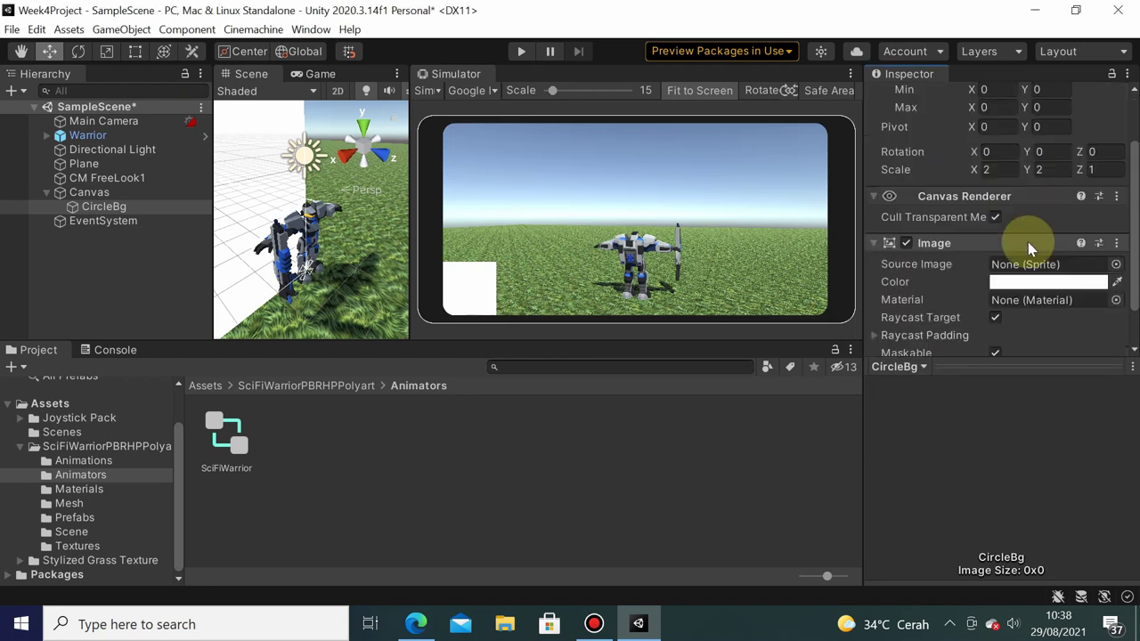
scroll(989, 254, down, 3)
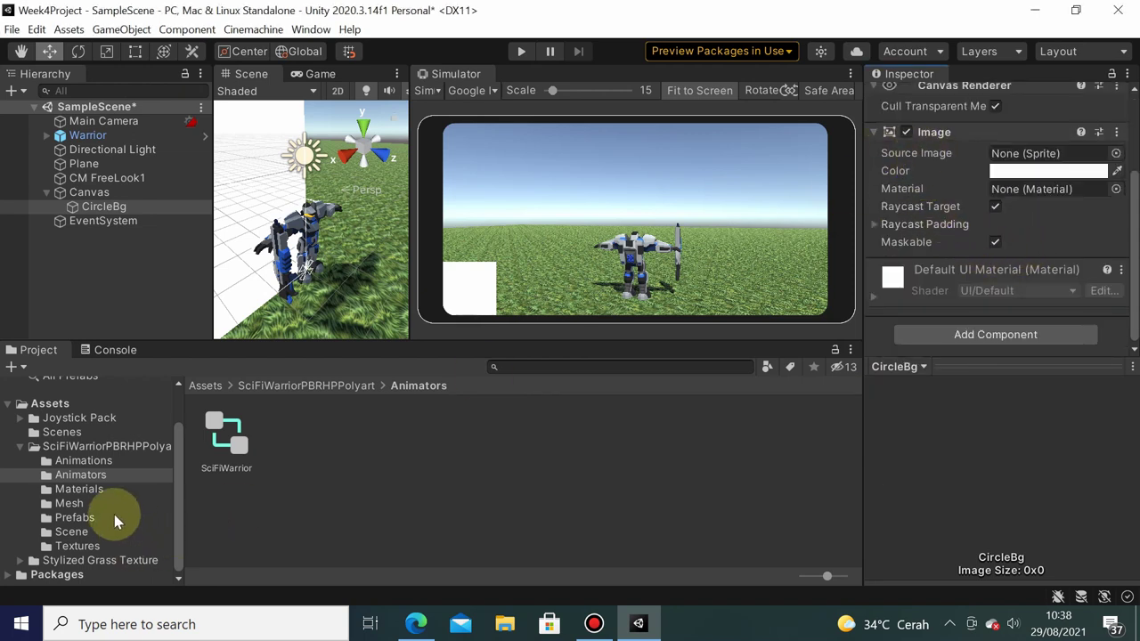
click(20, 446)
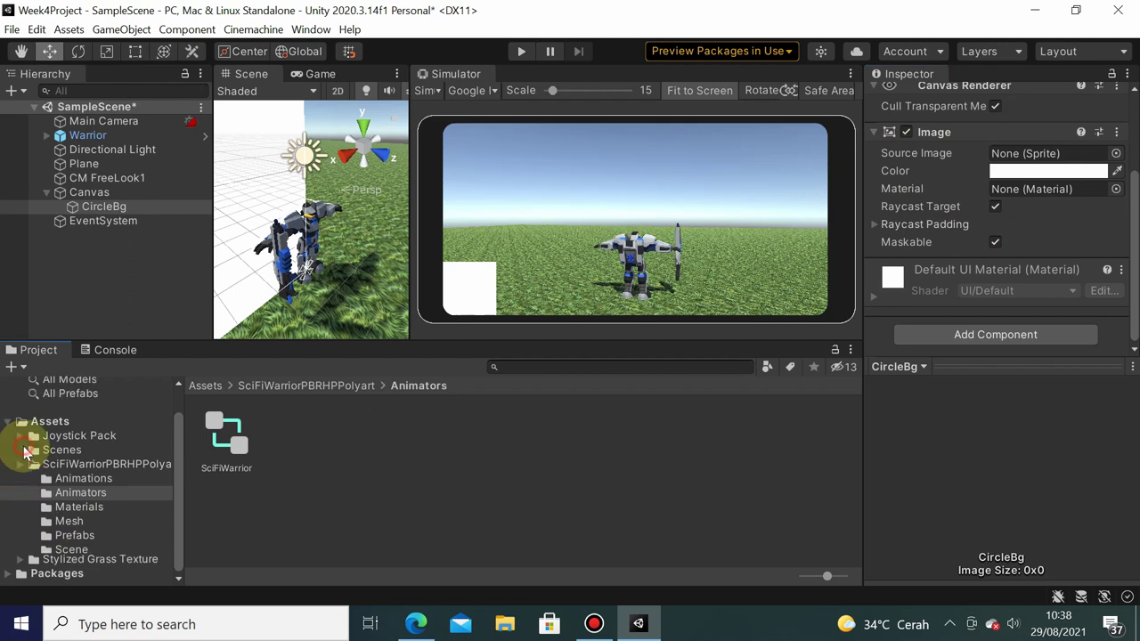
click(21, 468)
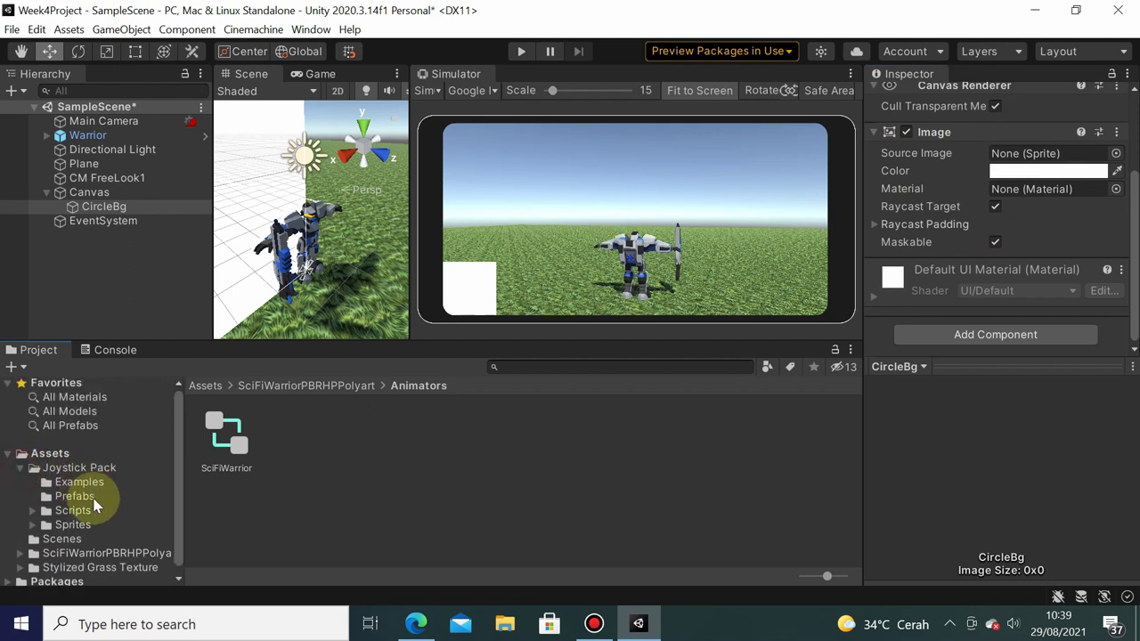
click(85, 482)
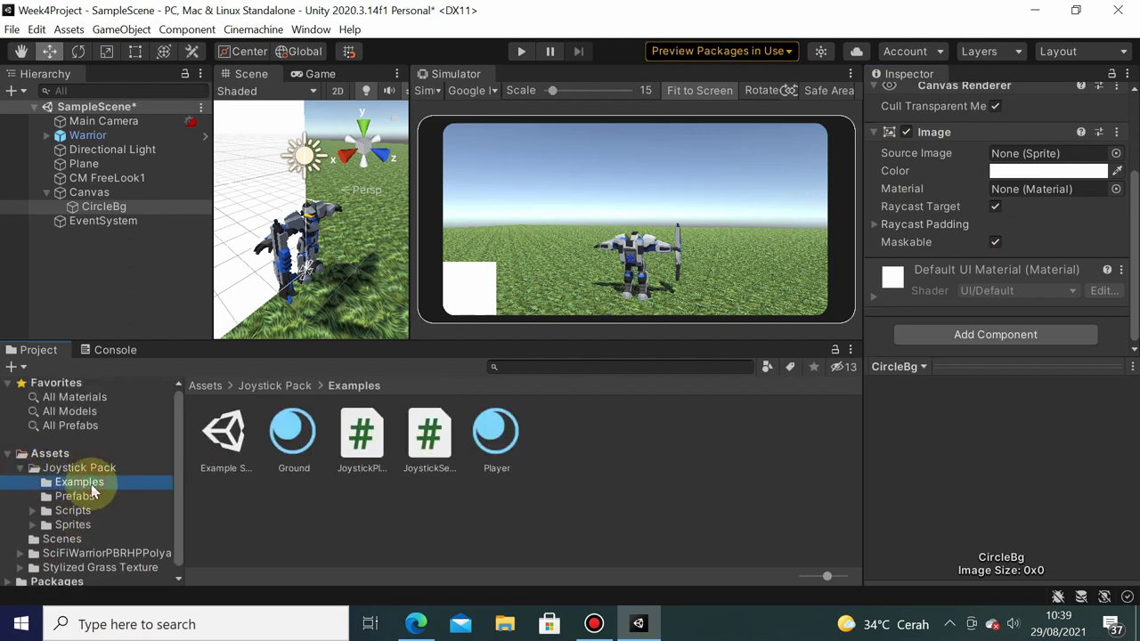
click(87, 498)
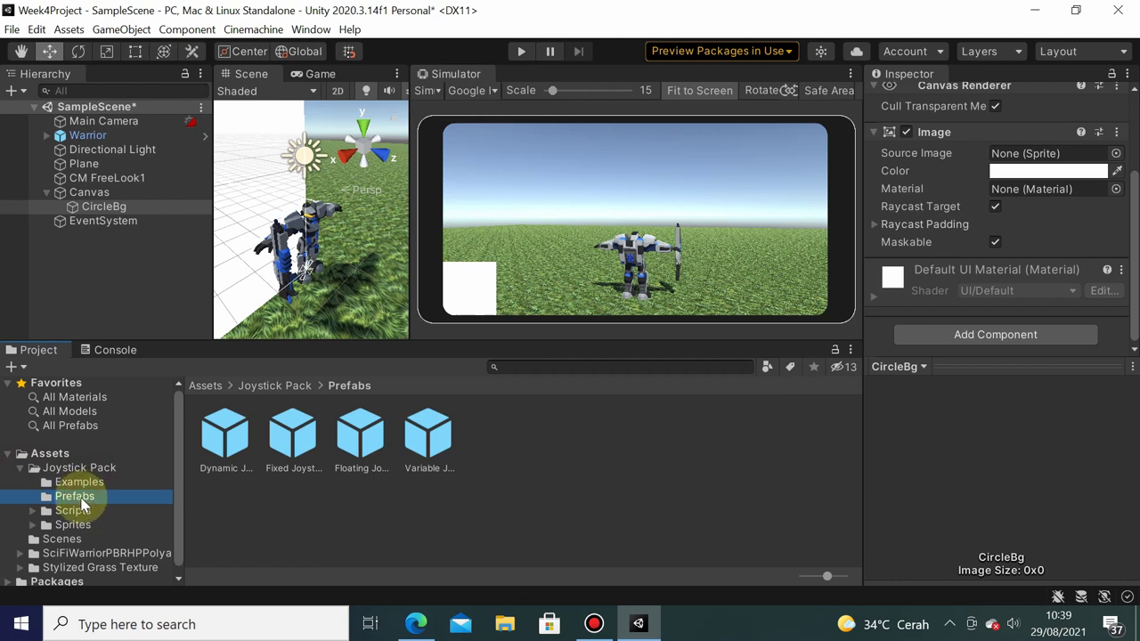
click(77, 526)
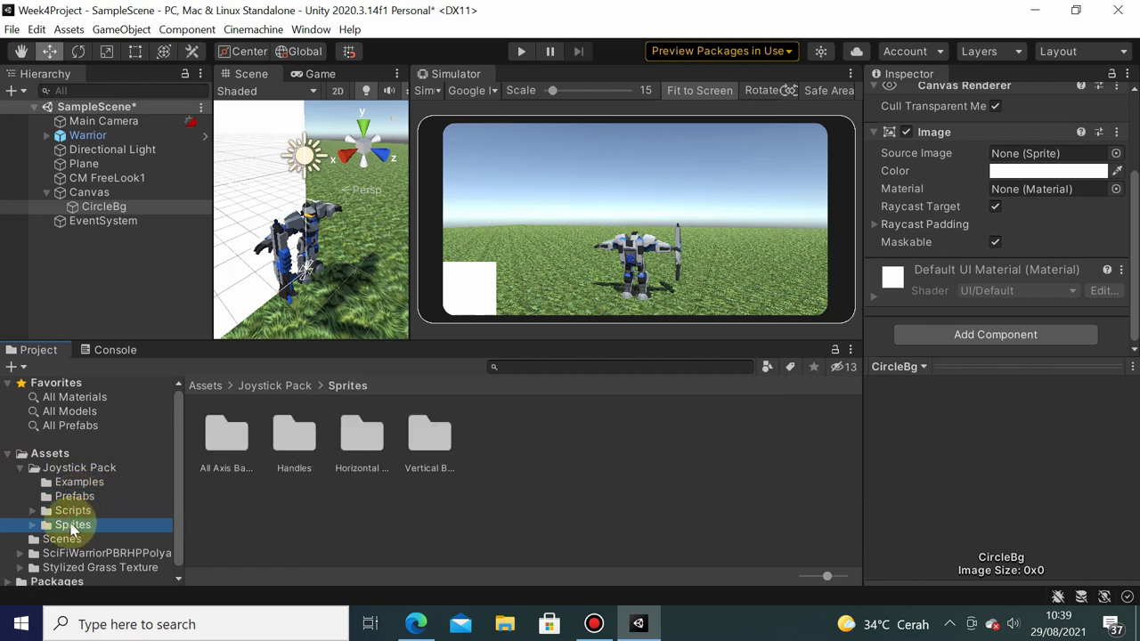
click(33, 525)
scroll(112, 509, down, 3)
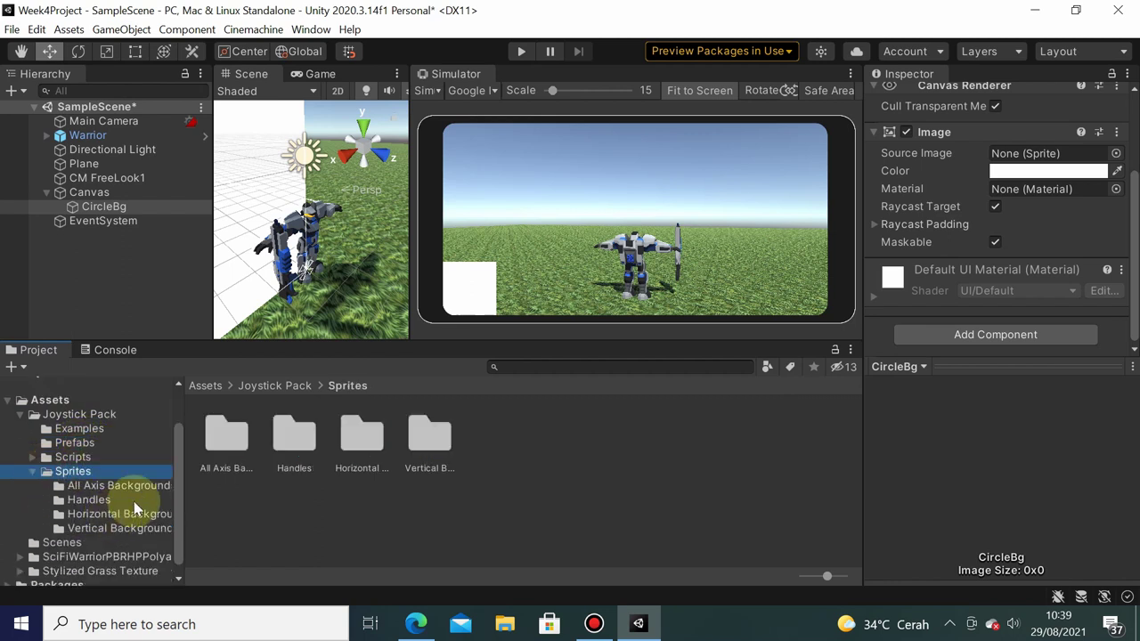
click(140, 489)
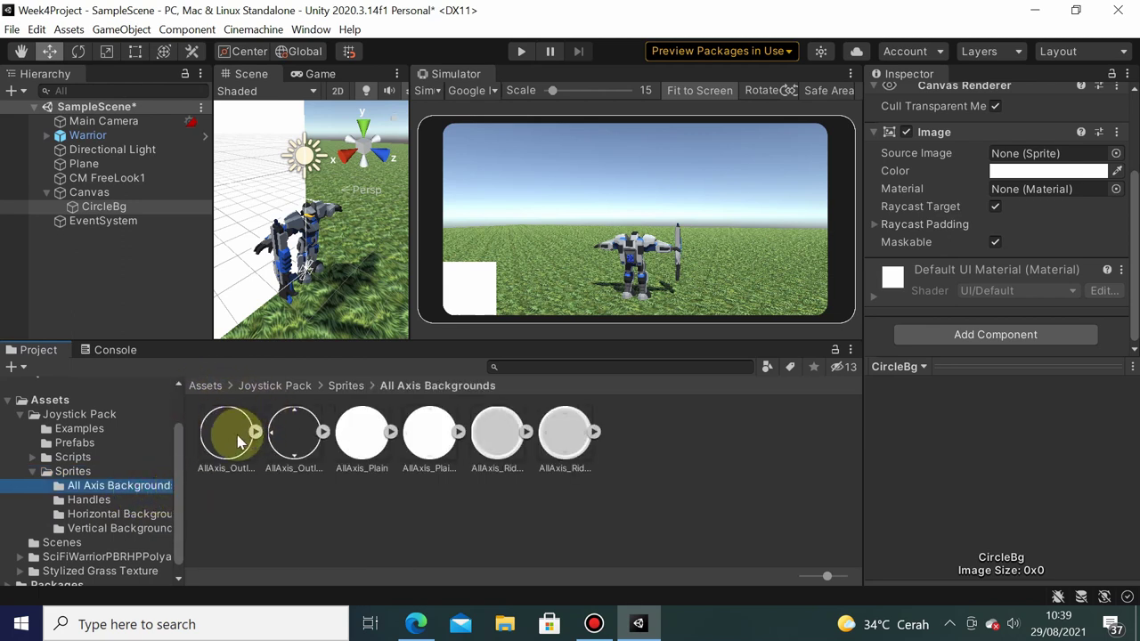
Assign AllAxis_Outline as CircleBg's Source Image and place it at 100, 100
drag(243, 444, 1041, 159)
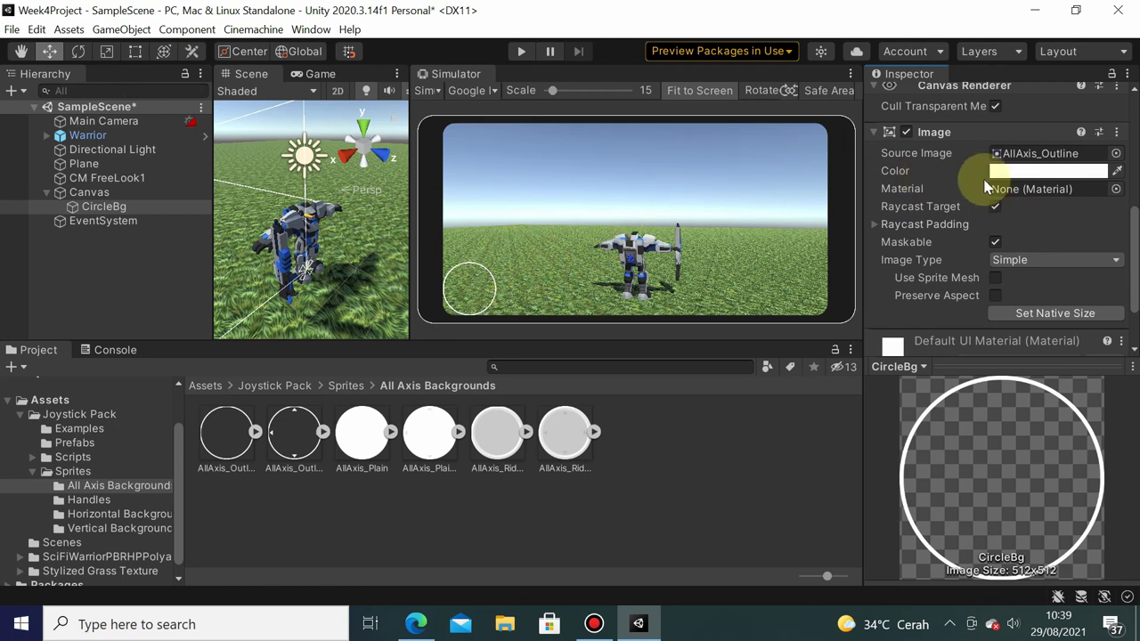
scroll(1042, 169, up, 3)
scroll(1046, 176, up, 2)
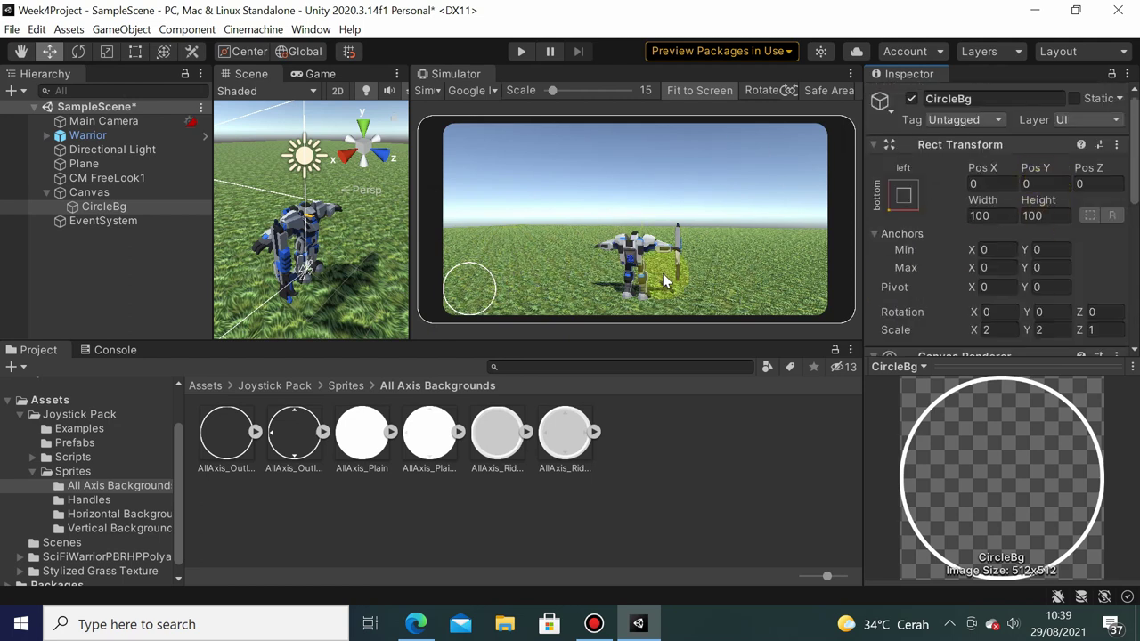
click(989, 183)
text(100)
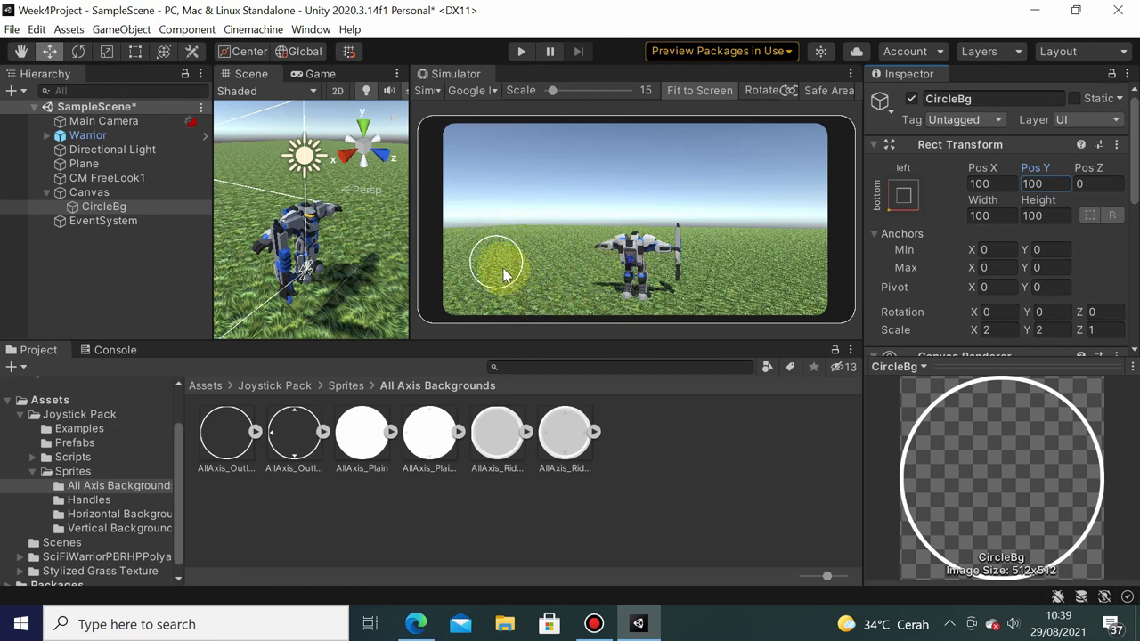
Add a new UI Image under the Canvas
right_click(96, 192)
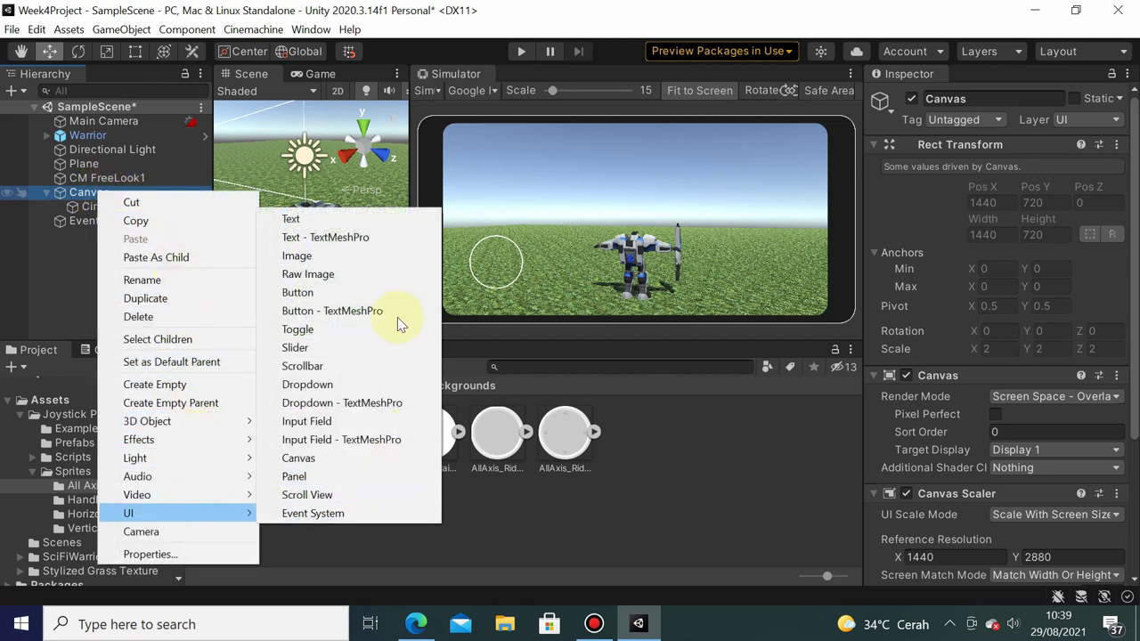
click(387, 253)
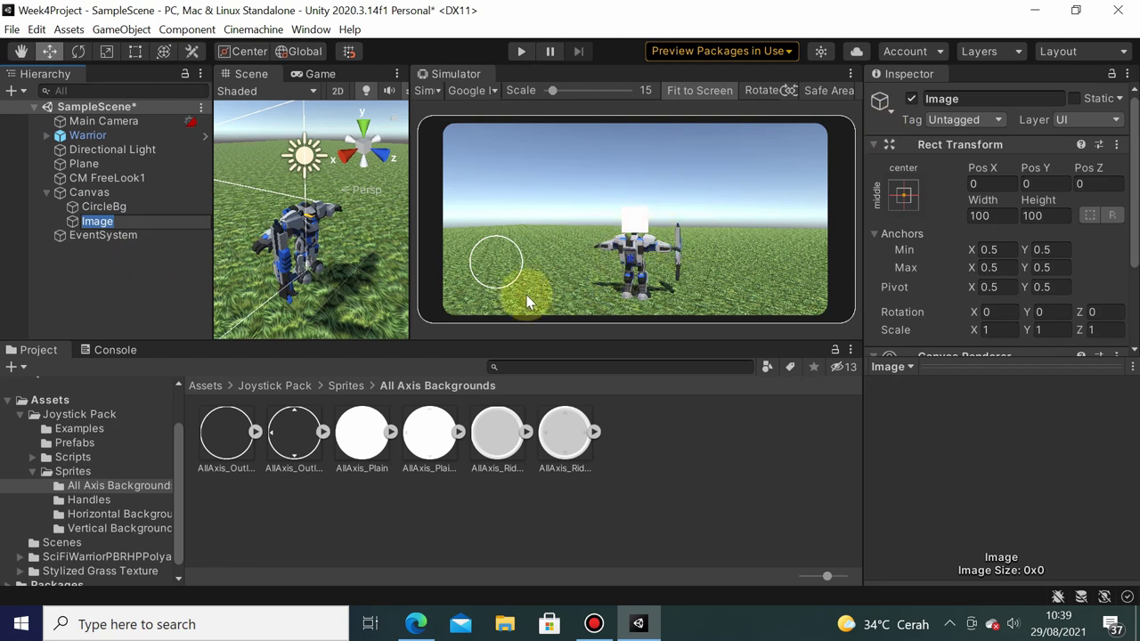
drag(1135, 184, 1135, 242)
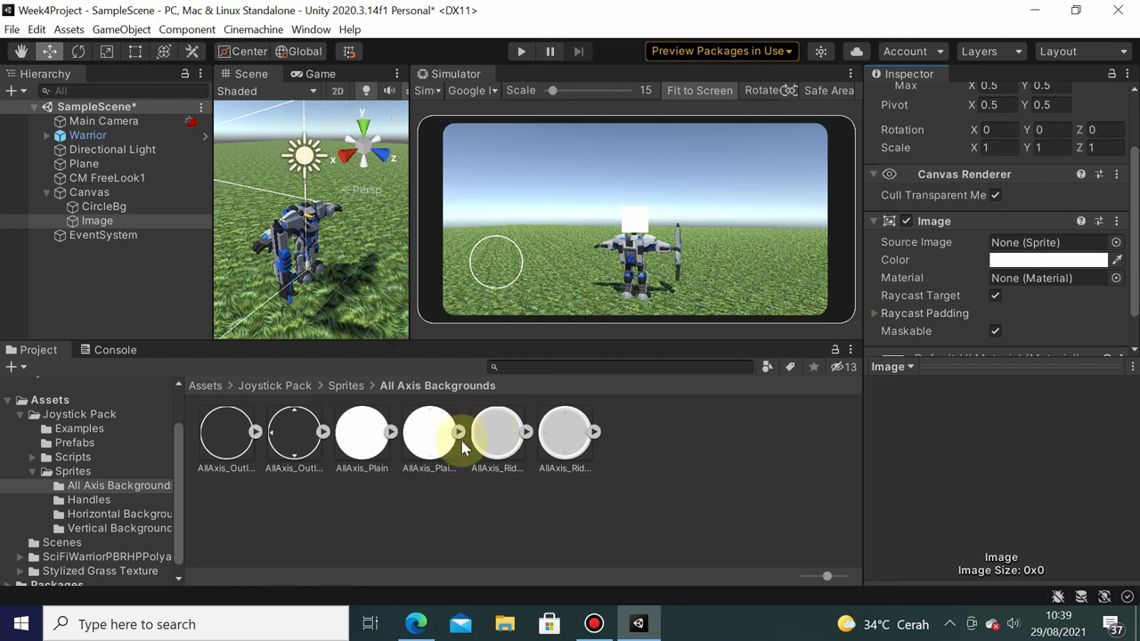
Assign the Handle_Plain sprite from Sprites > Handles as the new Image's Source Image
click(81, 501)
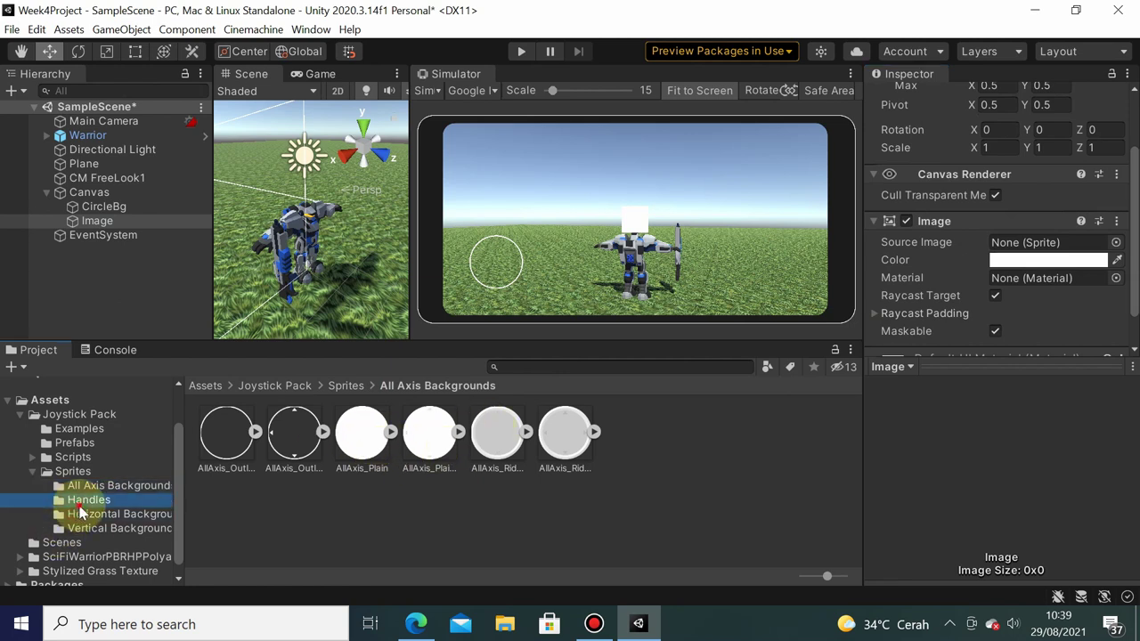
drag(352, 425, 371, 461)
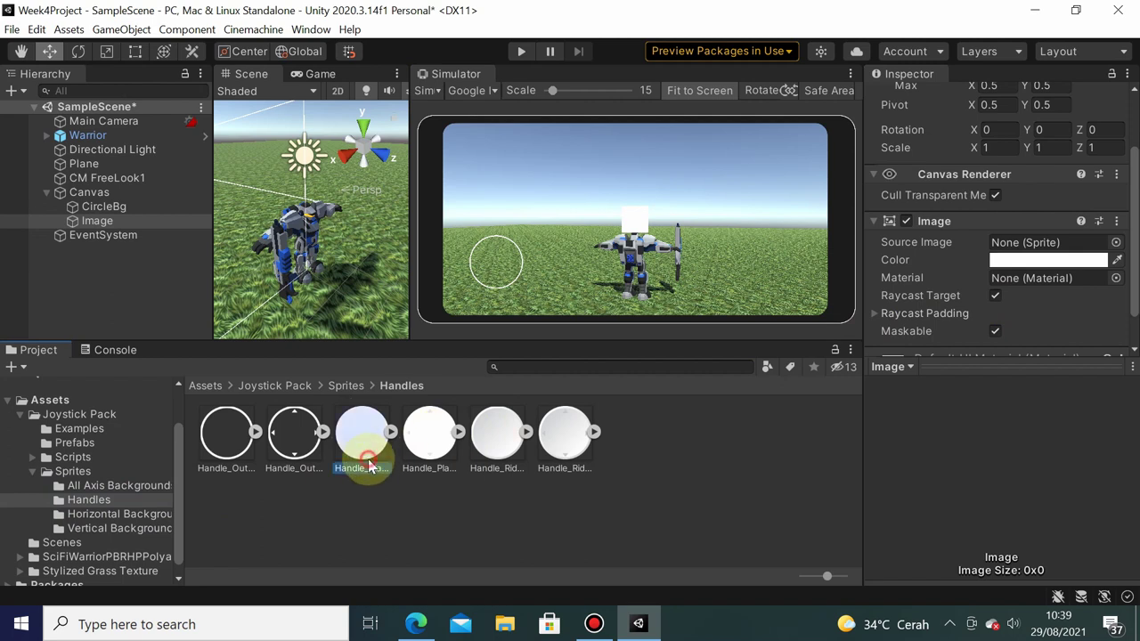
click(368, 465)
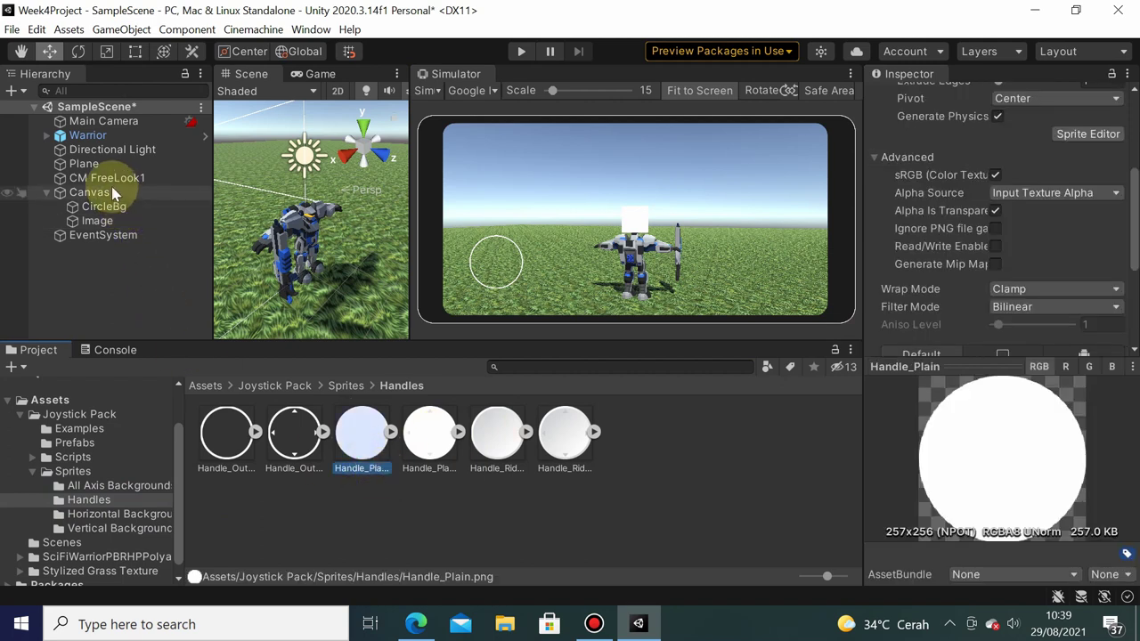
click(112, 219)
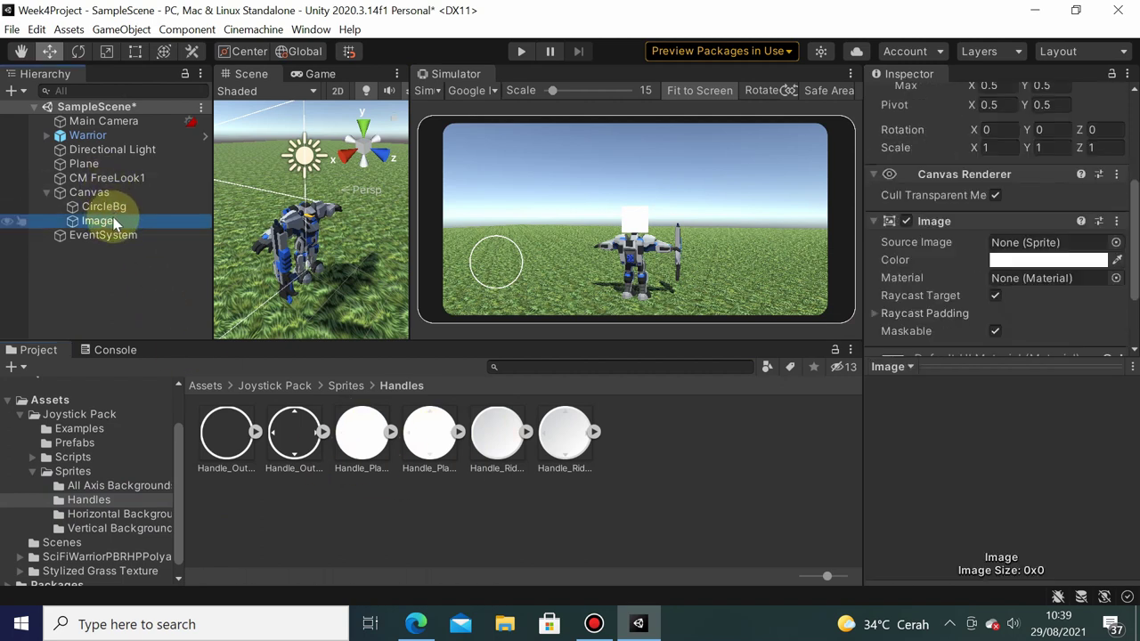
mouse_move(350, 435)
mouse_down()
mouse_move(843, 352)
mouse_move(1034, 246)
mouse_up()
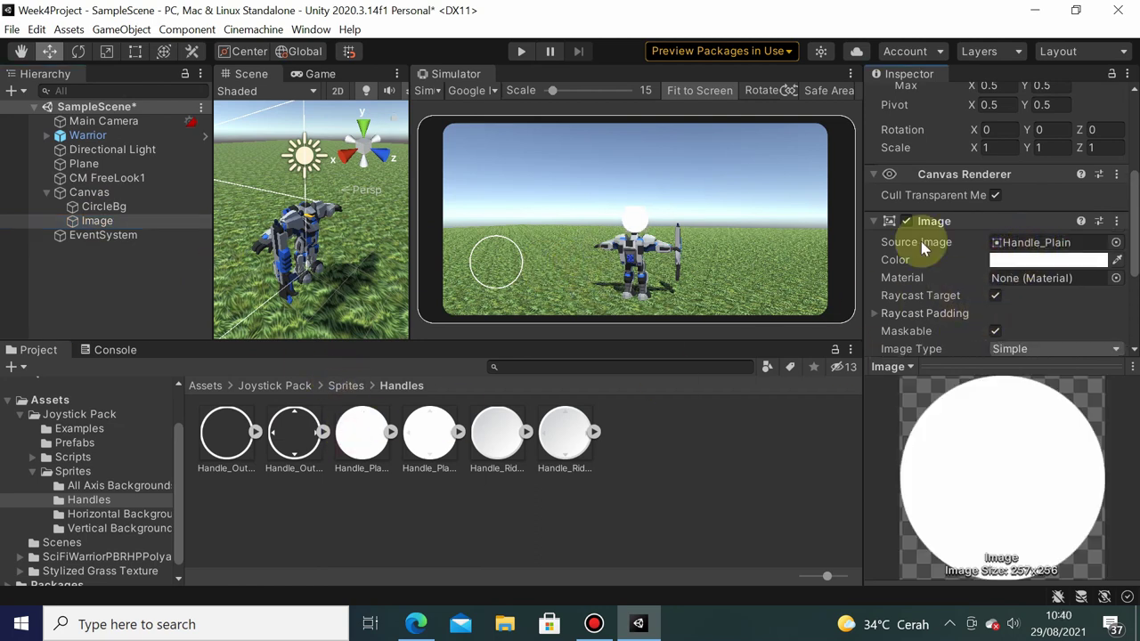
drag(1131, 200, 1133, 96)
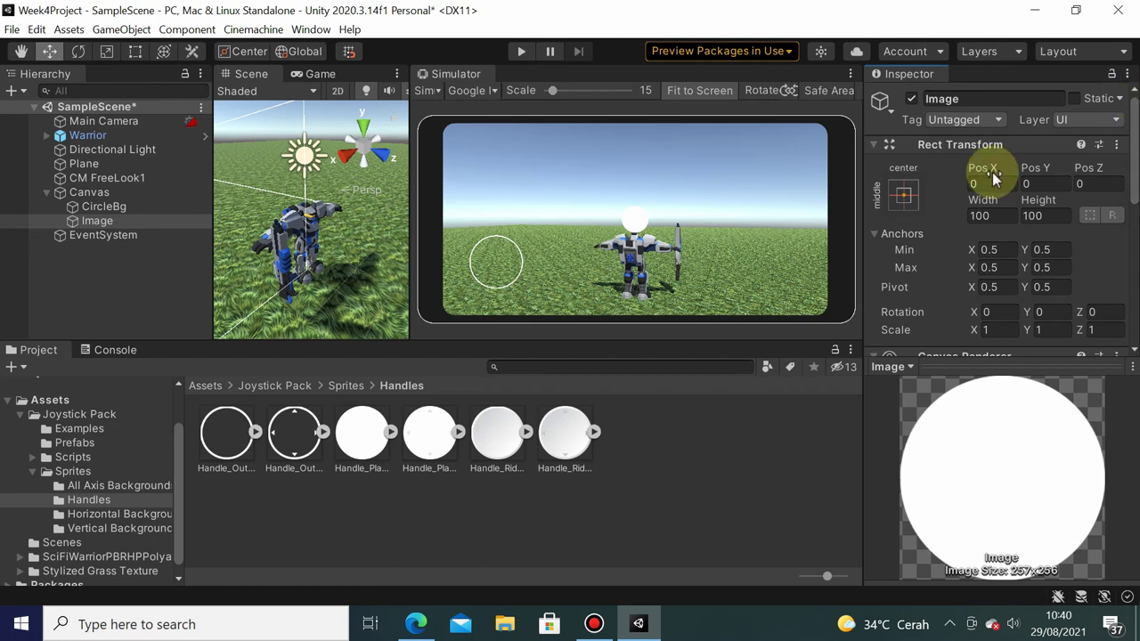
Anchor the handle image to the bottom-left preset with Alt so its position resets
click(980, 184)
text(100)
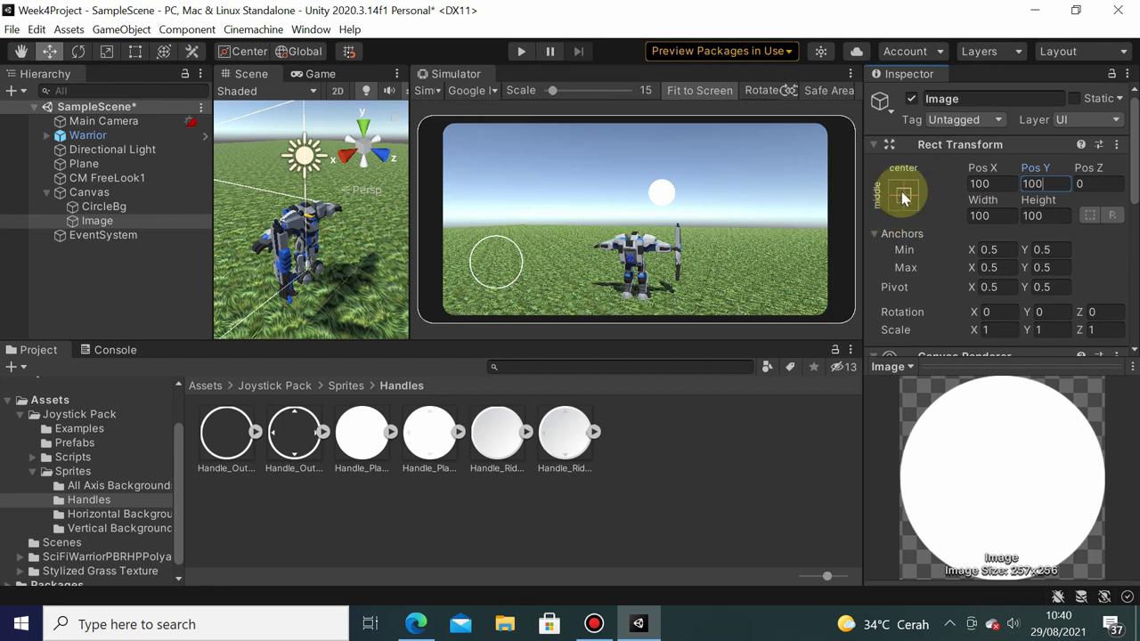
click(905, 195)
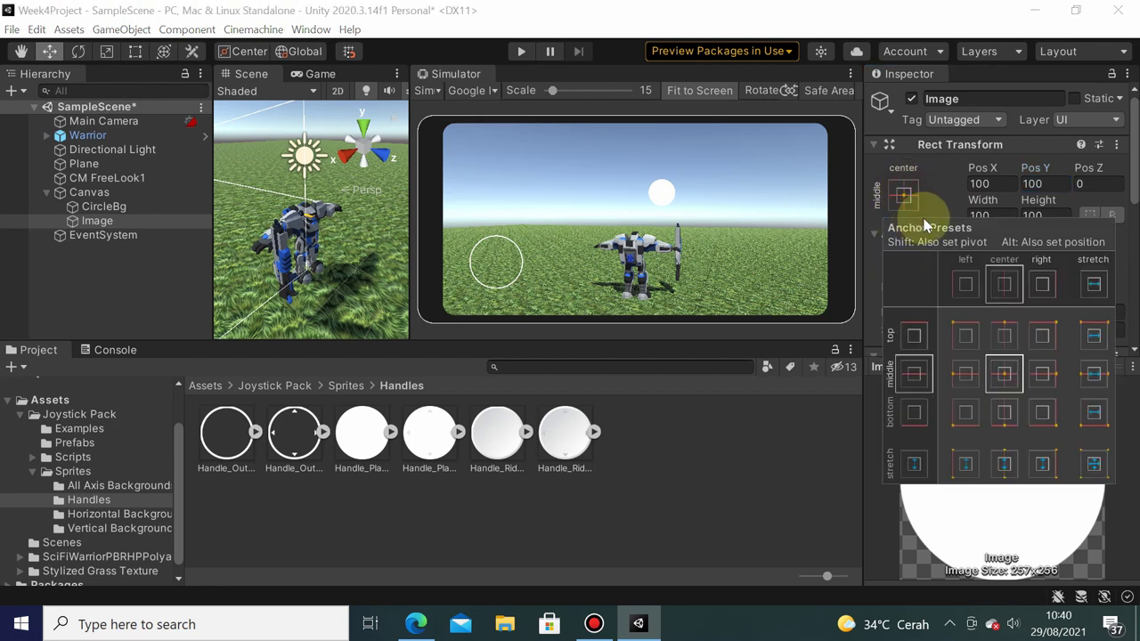
click(906, 195)
click(905, 195)
key(alt)
alt+click(966, 412)
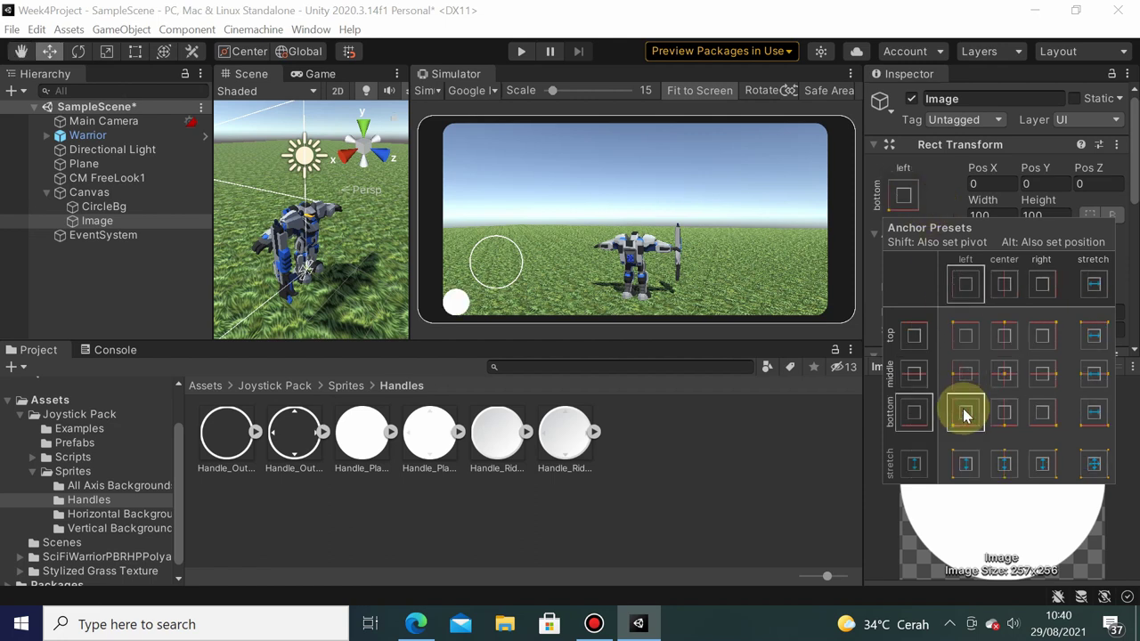
click(953, 184)
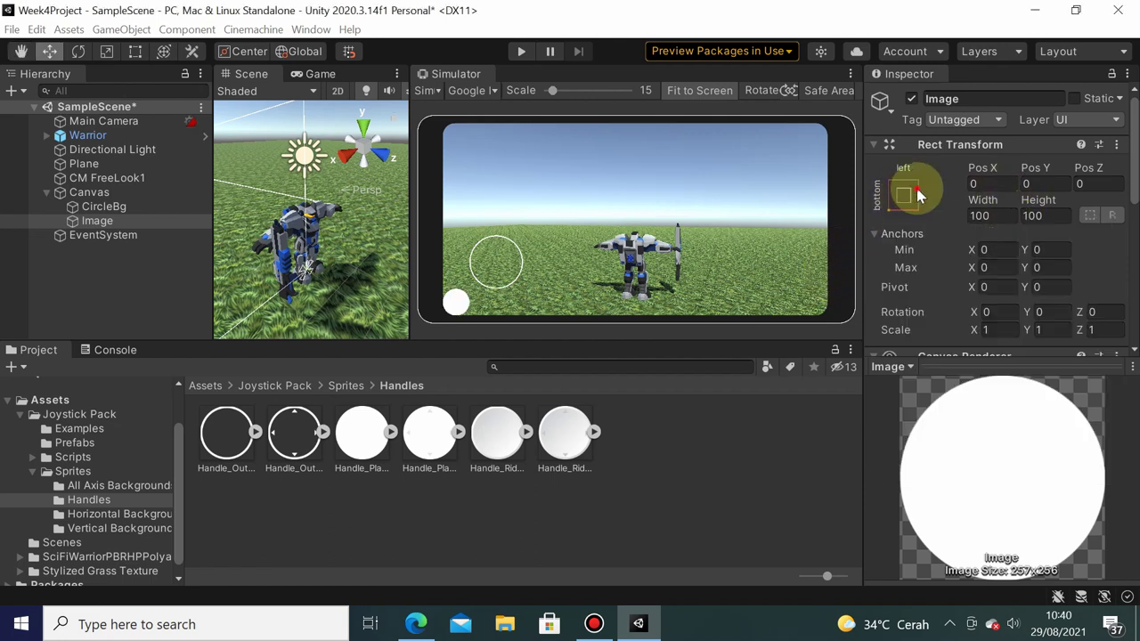
Set the handle's Pos X and Pos Y to 150 and begin renaming it
click(993, 180)
text(1)
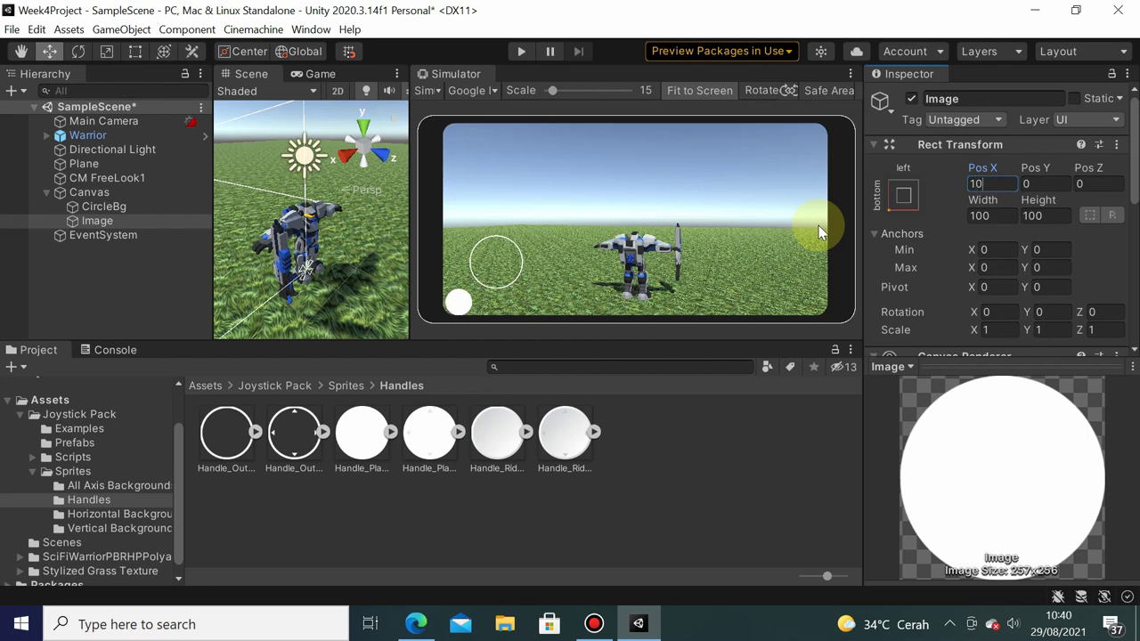
text(0)
key(Tab)
text(100)
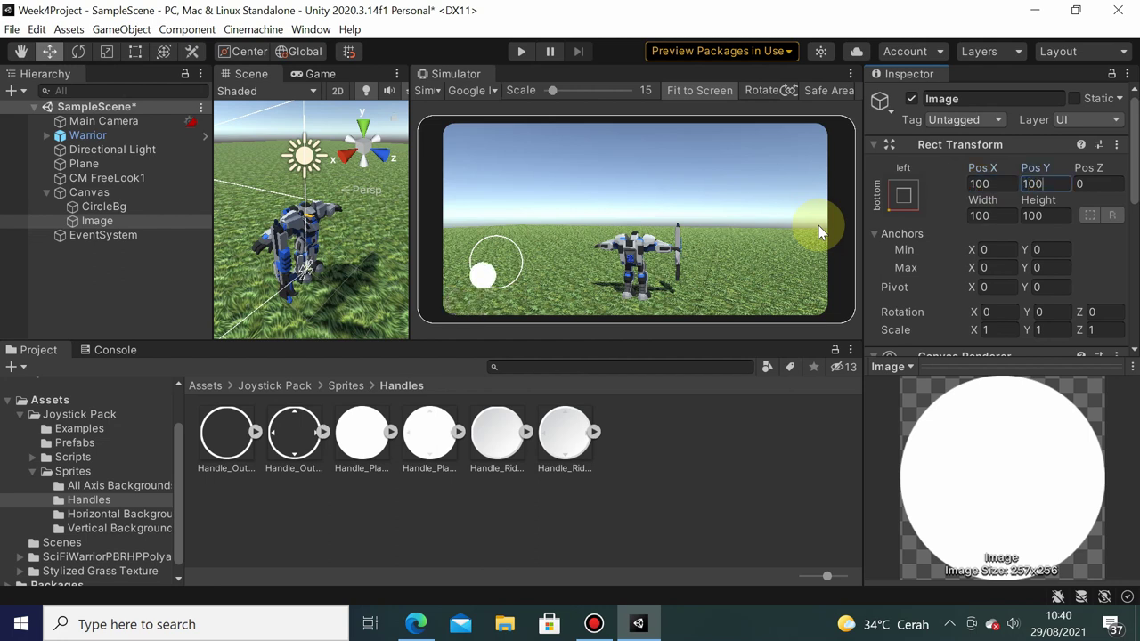
click(971, 185)
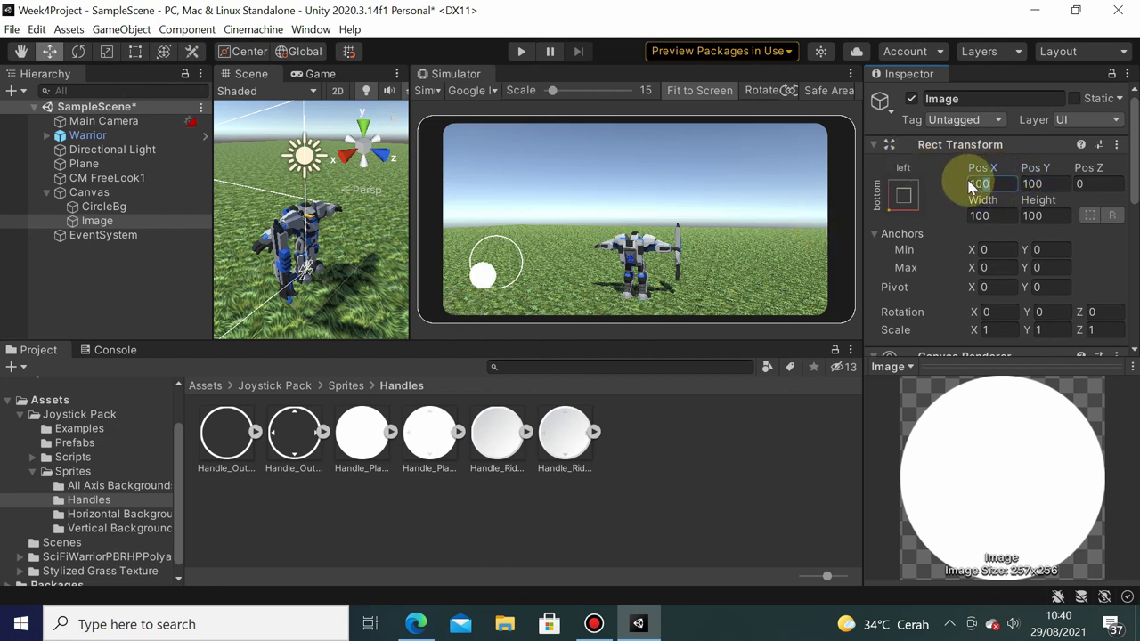
text(150)
key(Tab)
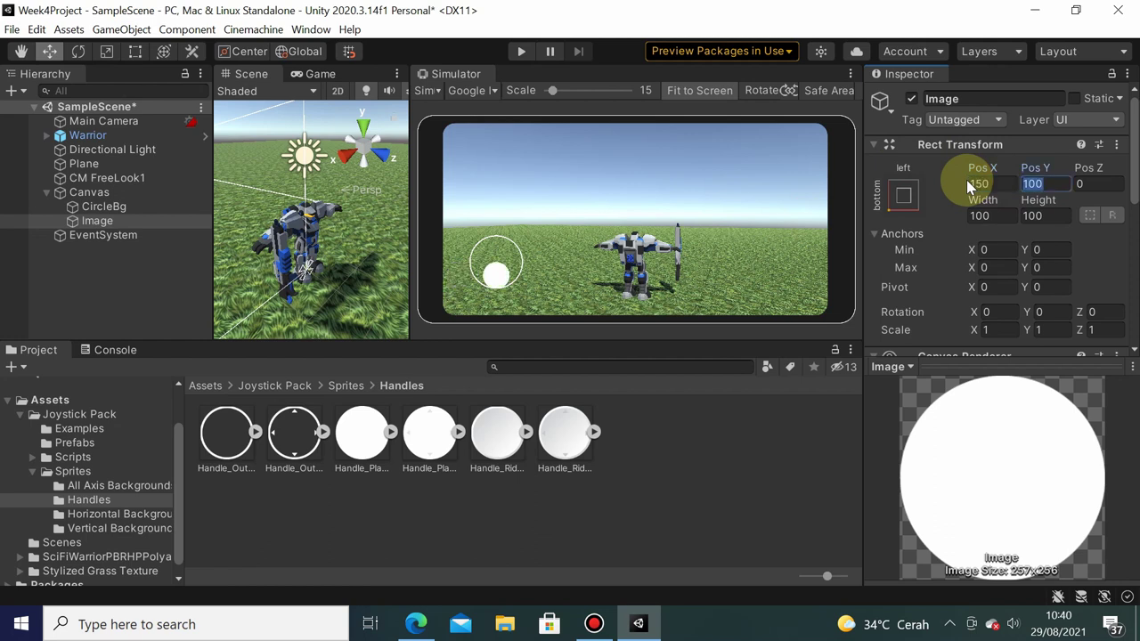
text(150)
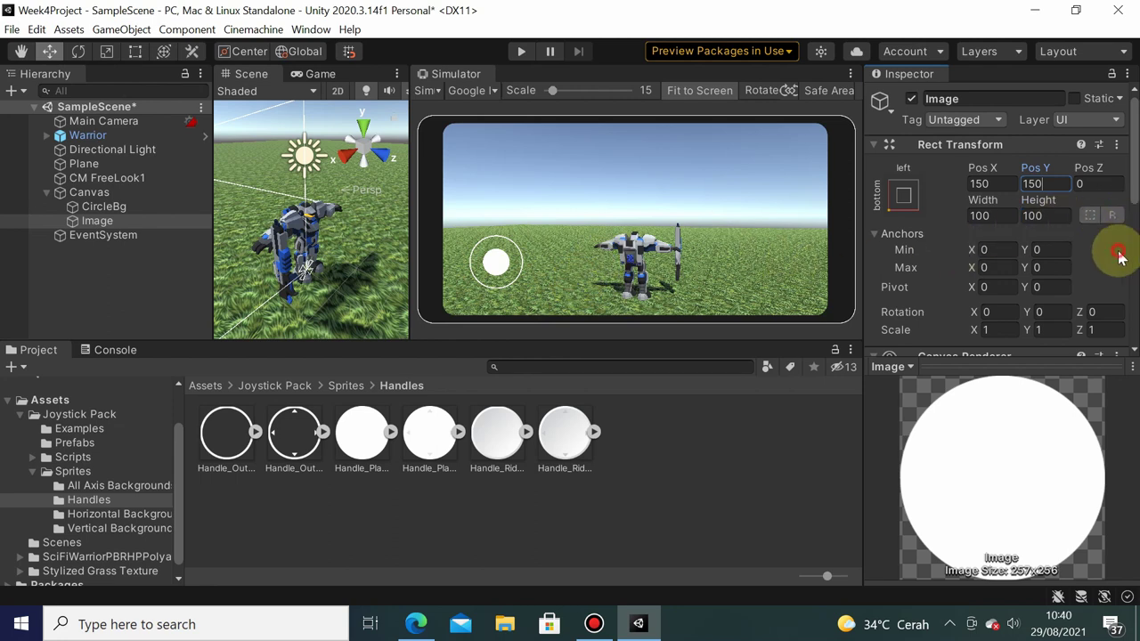
click(953, 99)
text(VirtualJoystic)
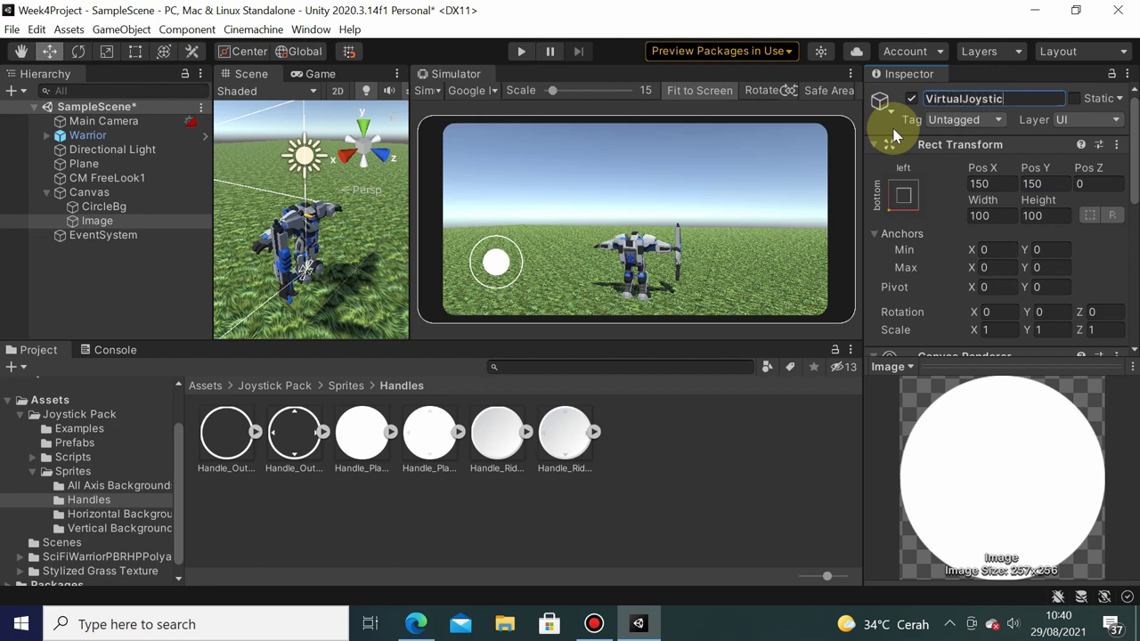
Finish naming the handle image VirtualJoystick and reveal its Image settings in the Inspector
text(k)
key(Return)
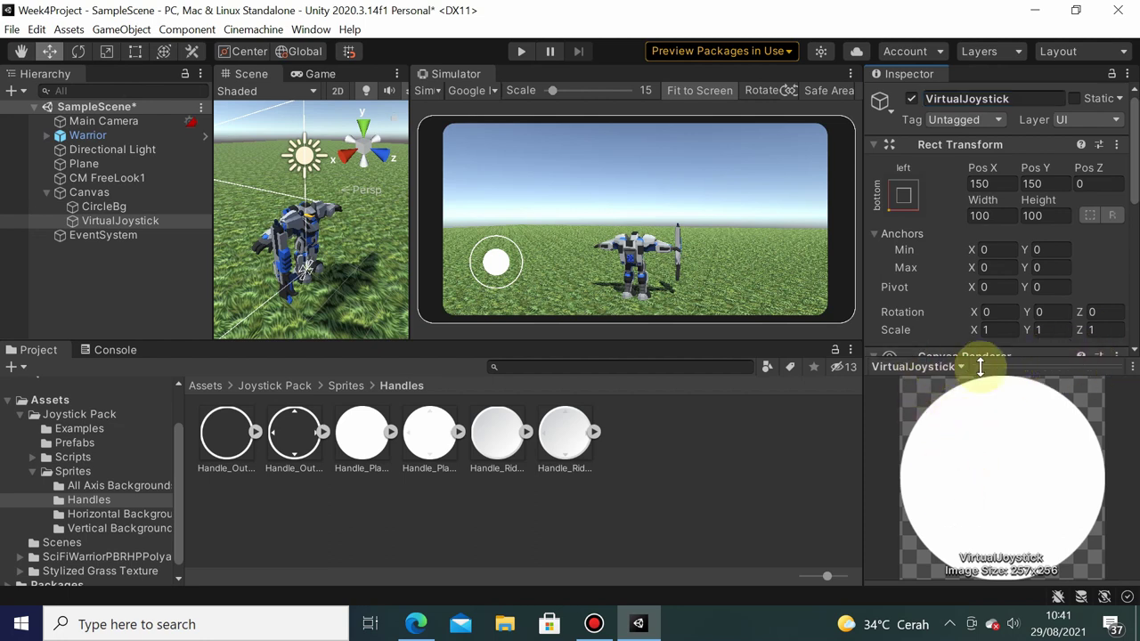
drag(980, 366, 948, 610)
scroll(1000, 412, down, 3)
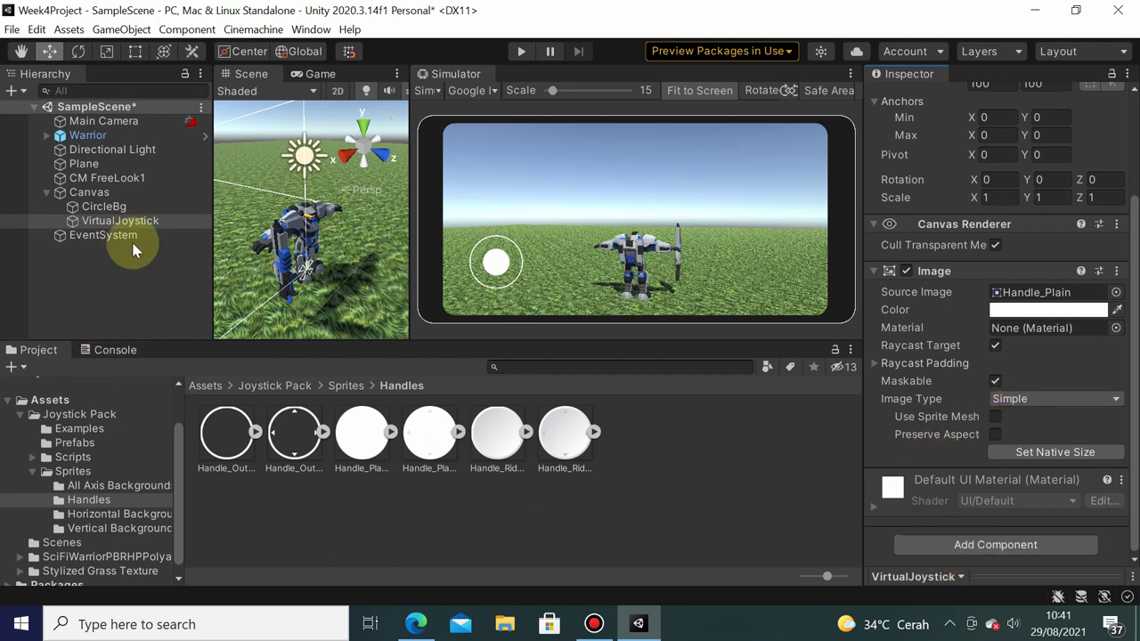
Add an On-Screen Stick component to VirtualJoystick and start Play mode
click(980, 545)
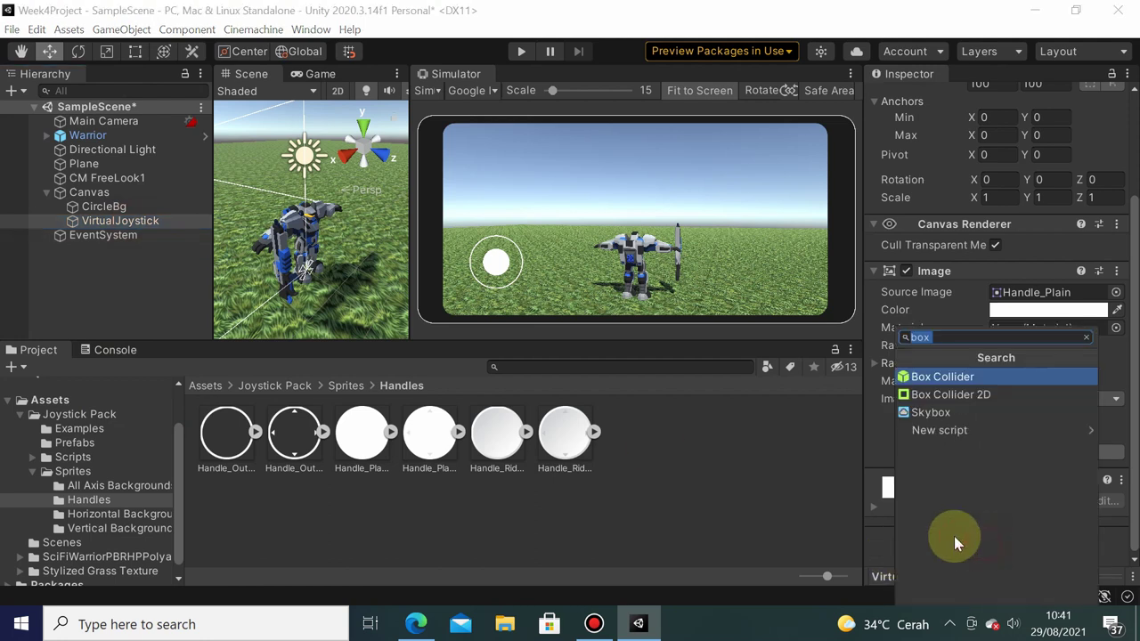
text(O)
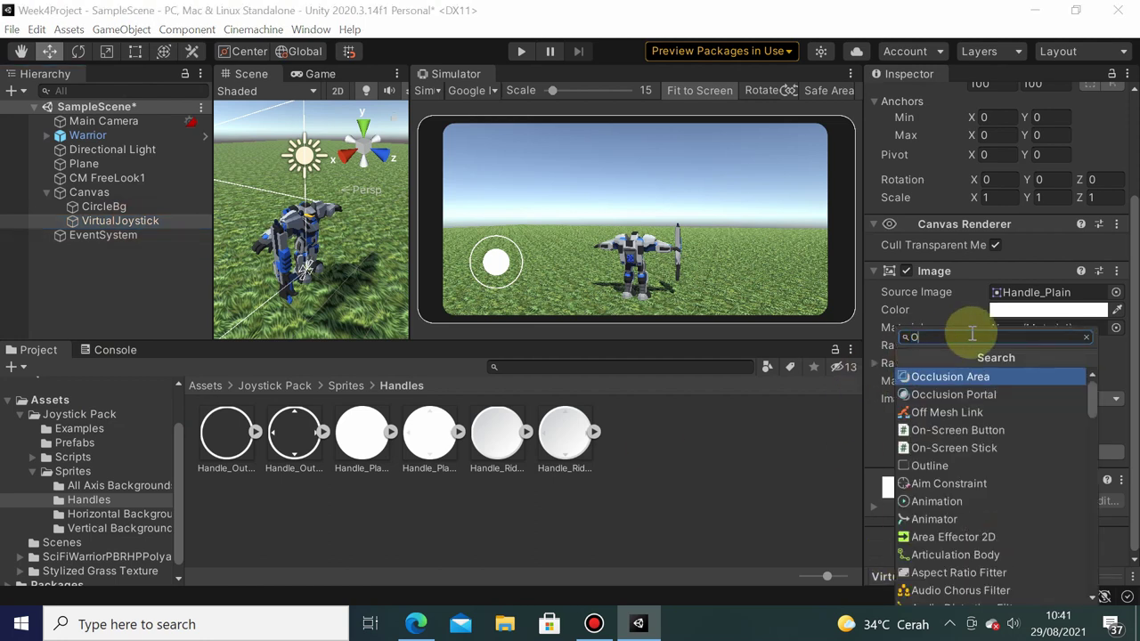
text(n)
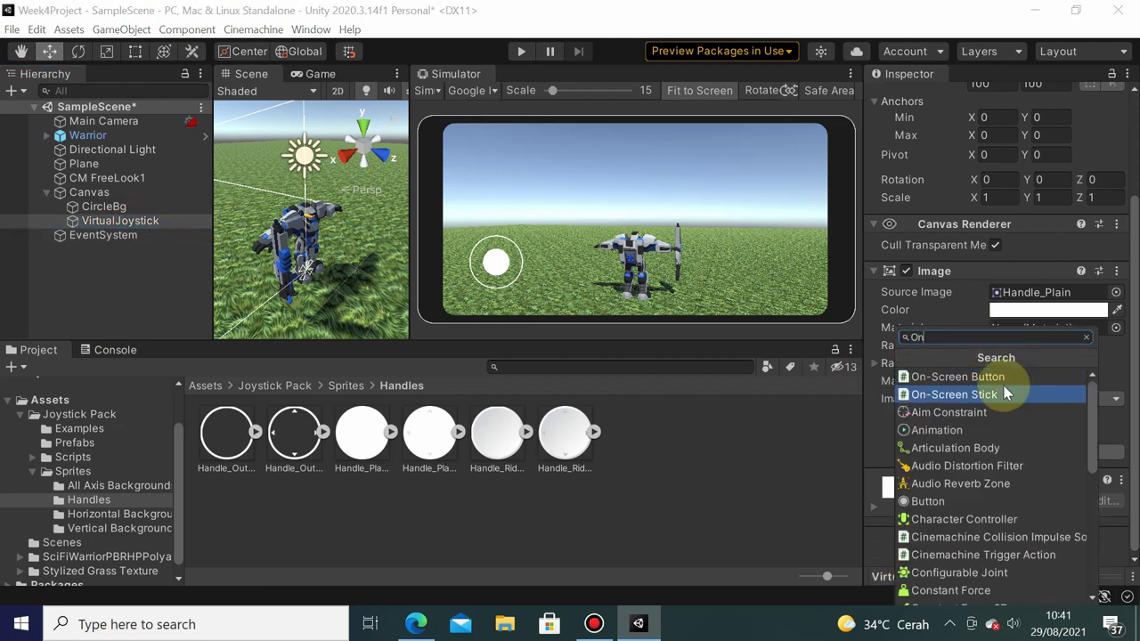
click(1006, 394)
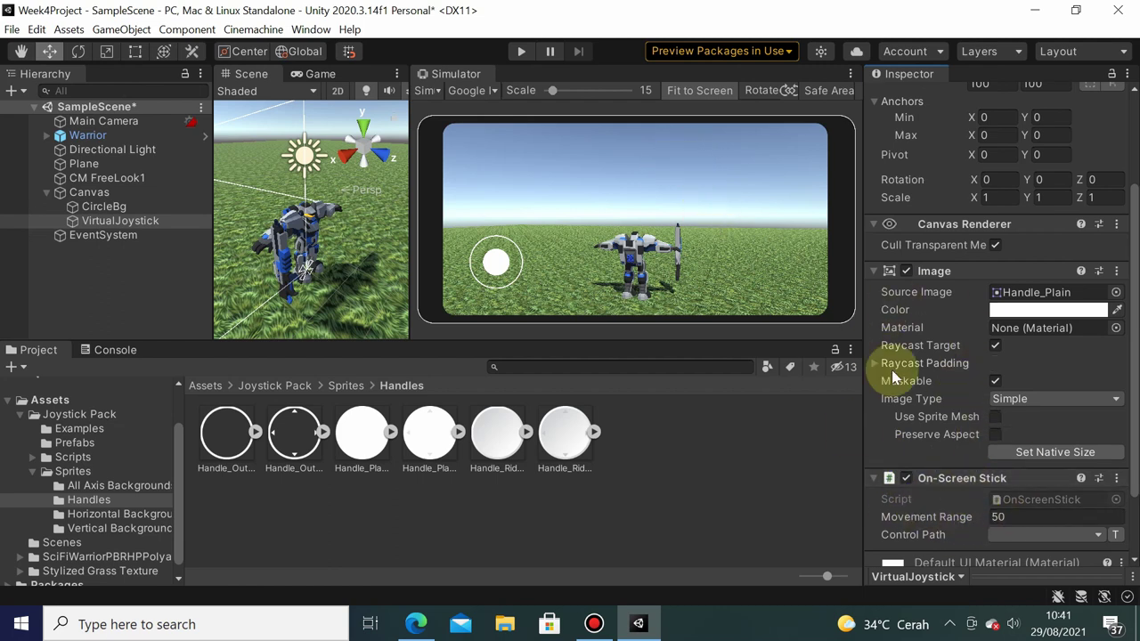
click(525, 51)
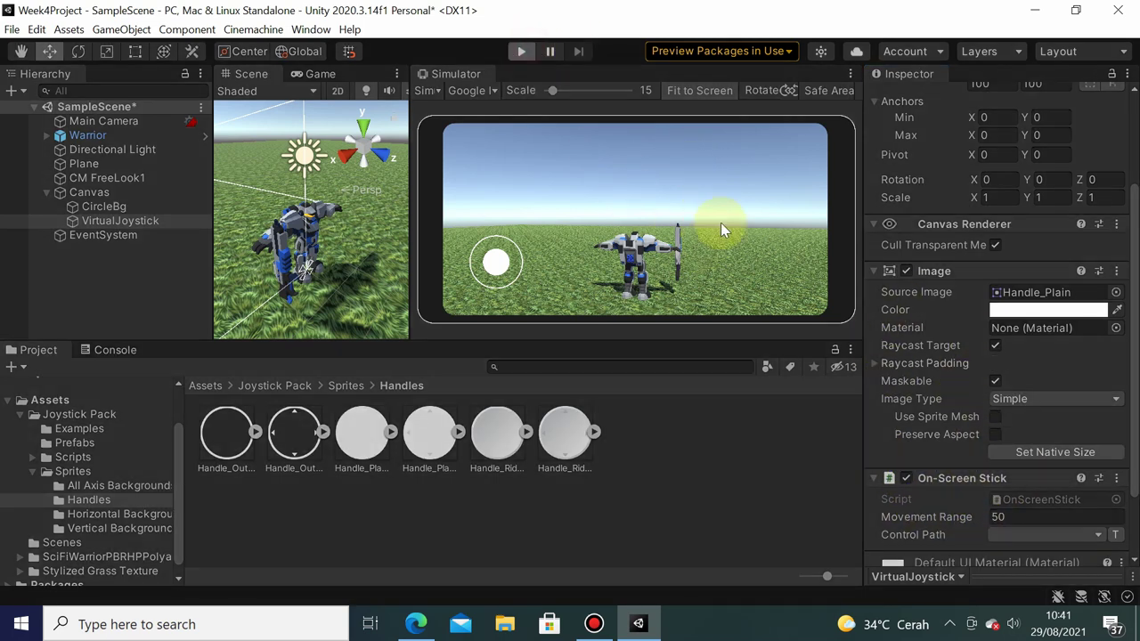
Run the scene until the InvalidOperationException appears, stop it, and select the EventSystem
click(526, 51)
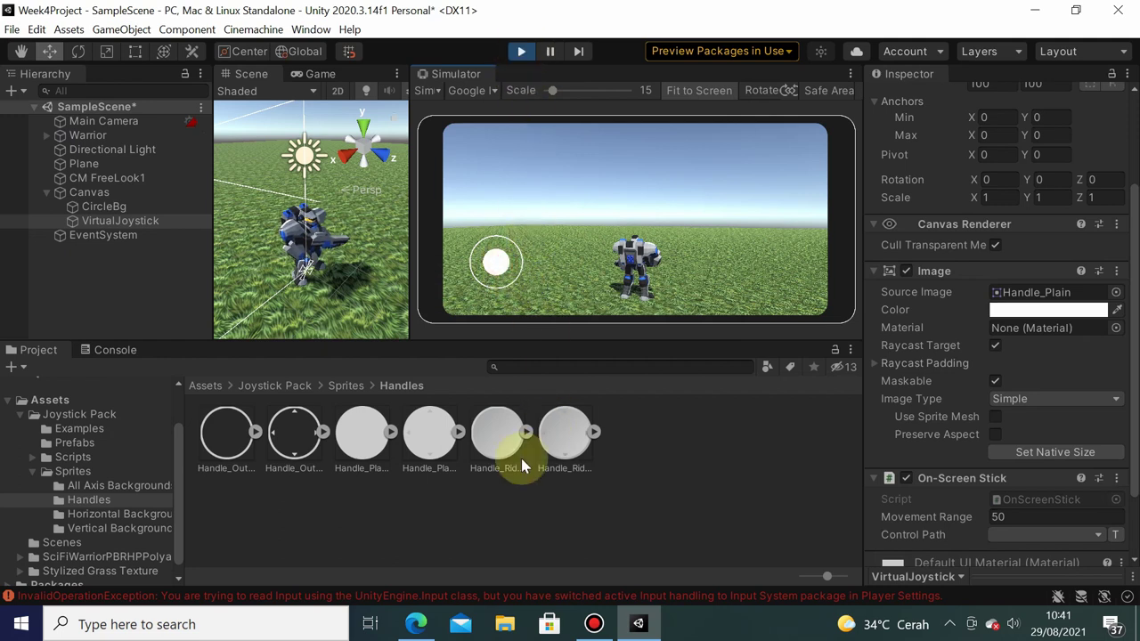
click(524, 52)
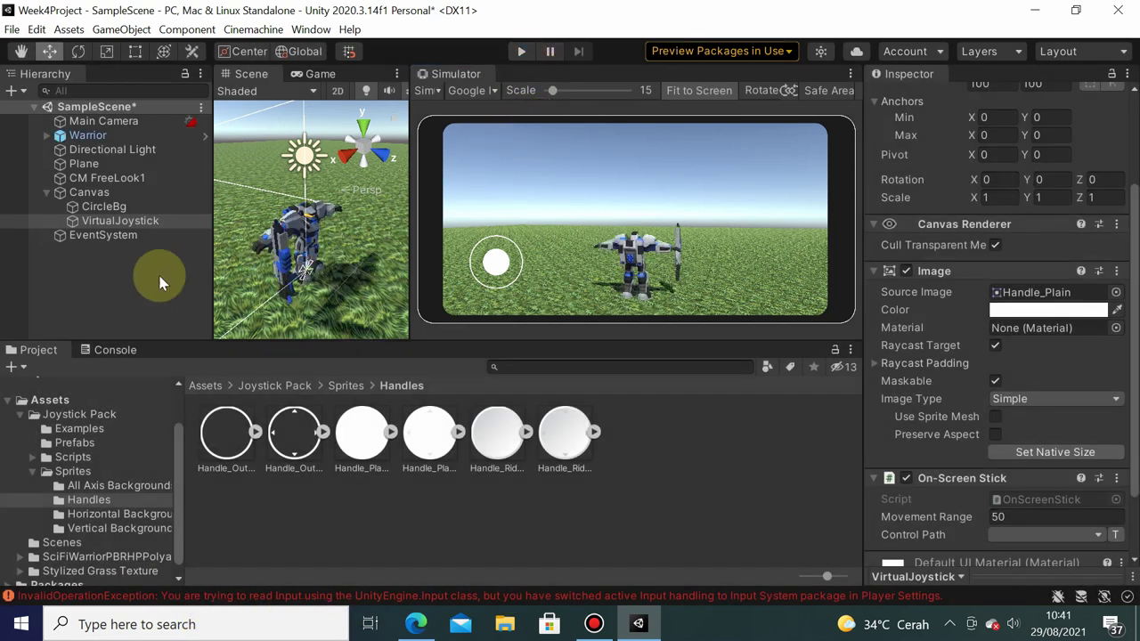
click(123, 236)
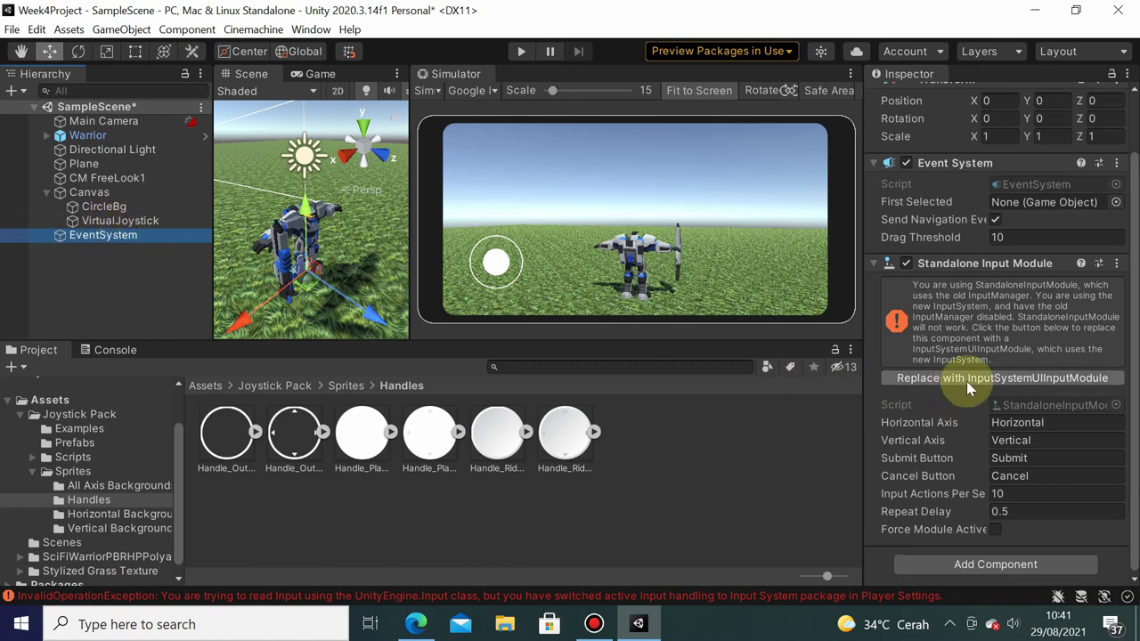
Replace the EventSystem's Standalone Input Module with InputSystemUIInputModule and restart Play mode
click(998, 381)
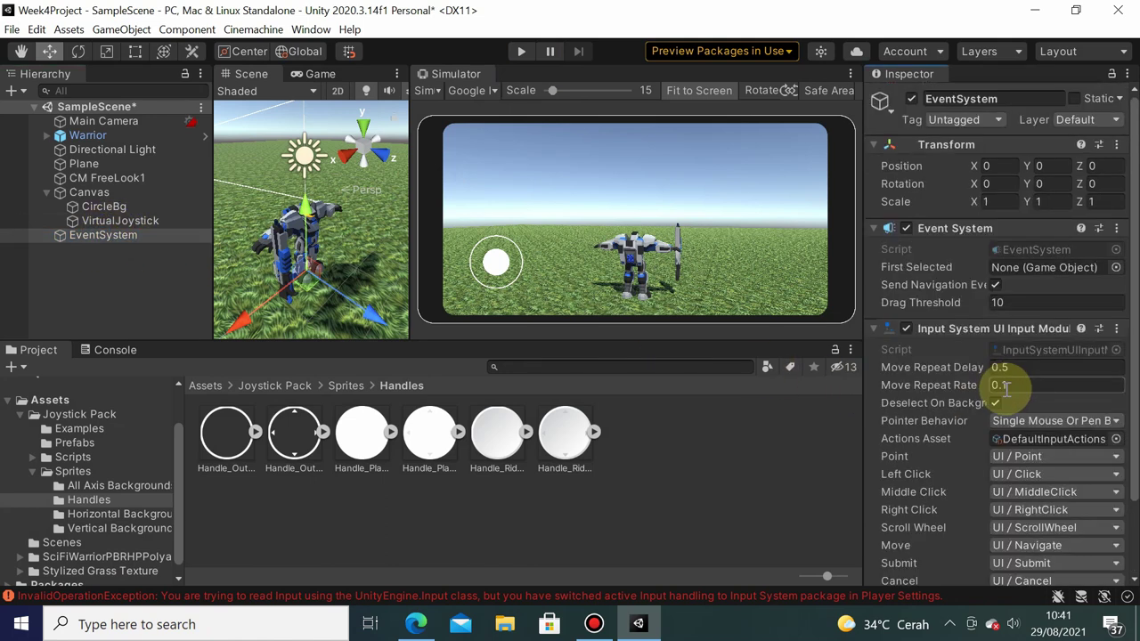
click(516, 59)
click(678, 201)
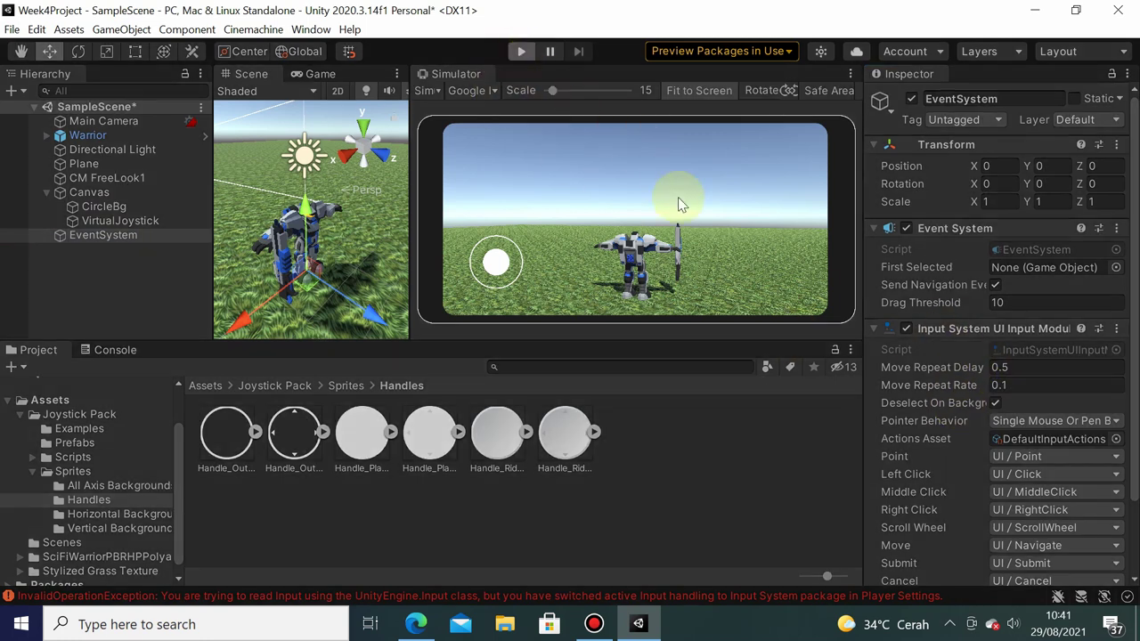
click(519, 57)
Start Play mode and drag the joystick handle up, left and down-left to test it
click(529, 49)
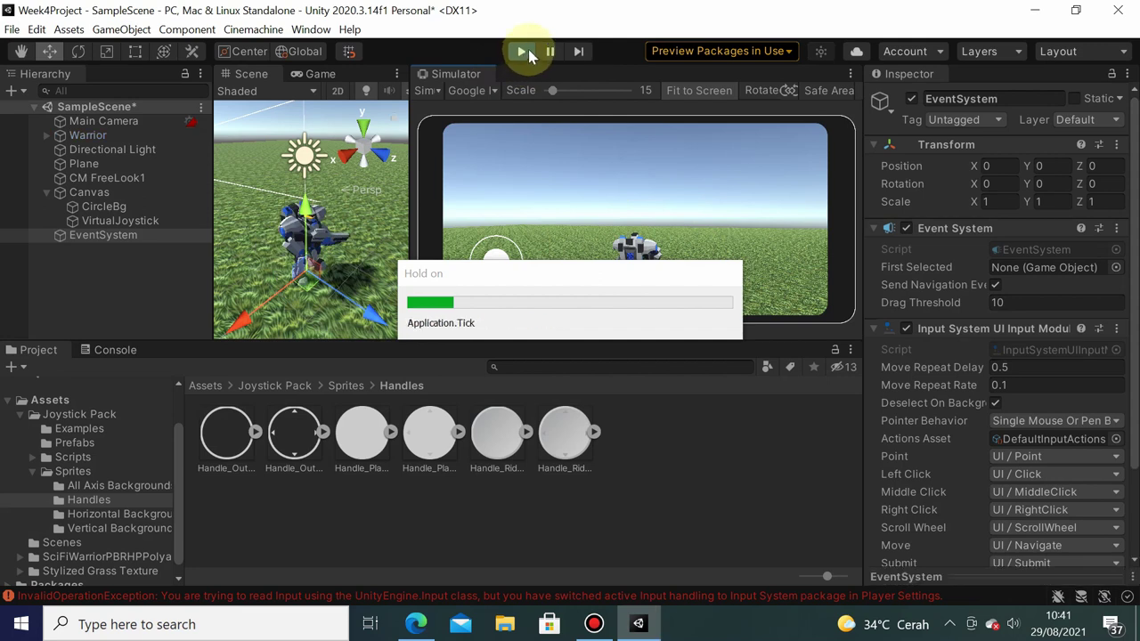
mouse_move(490, 263)
mouse_down()
mouse_move(499, 228)
mouse_move(488, 268)
mouse_up()
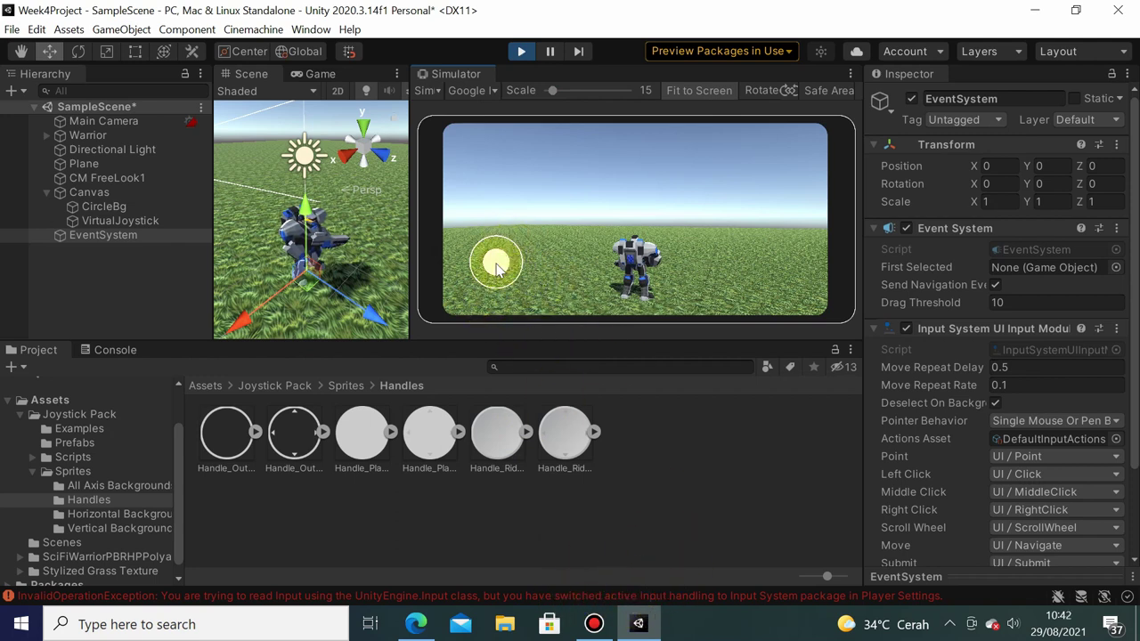
mouse_move(501, 269)
mouse_down()
mouse_move(526, 232)
mouse_move(501, 271)
mouse_up()
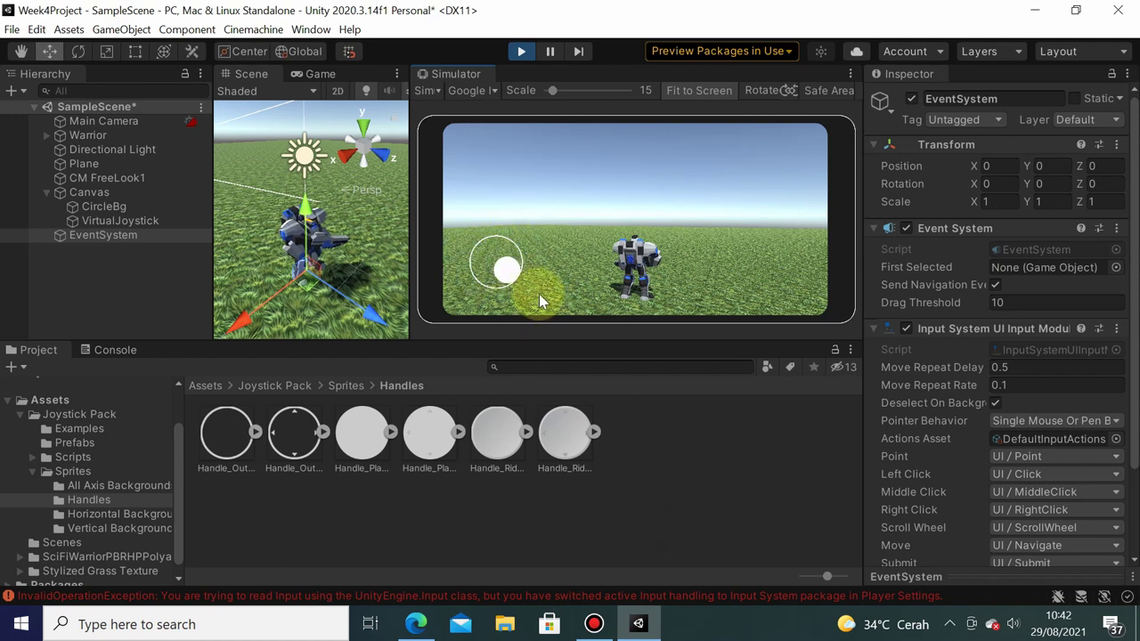
click(505, 251)
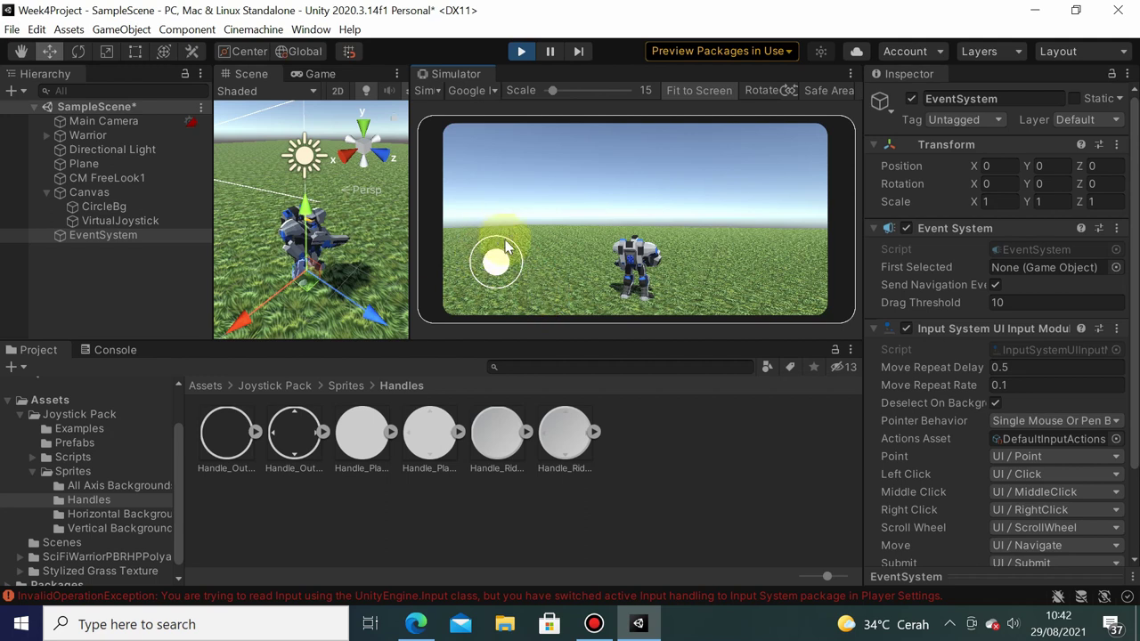
drag(505, 251, 461, 256)
mouse_move(497, 305)
mouse_down()
mouse_move(466, 294)
mouse_move(520, 260)
mouse_up()
Stop Play mode and set VirtualJoystick's On-Screen Stick Movement Range to 100
click(522, 50)
click(121, 221)
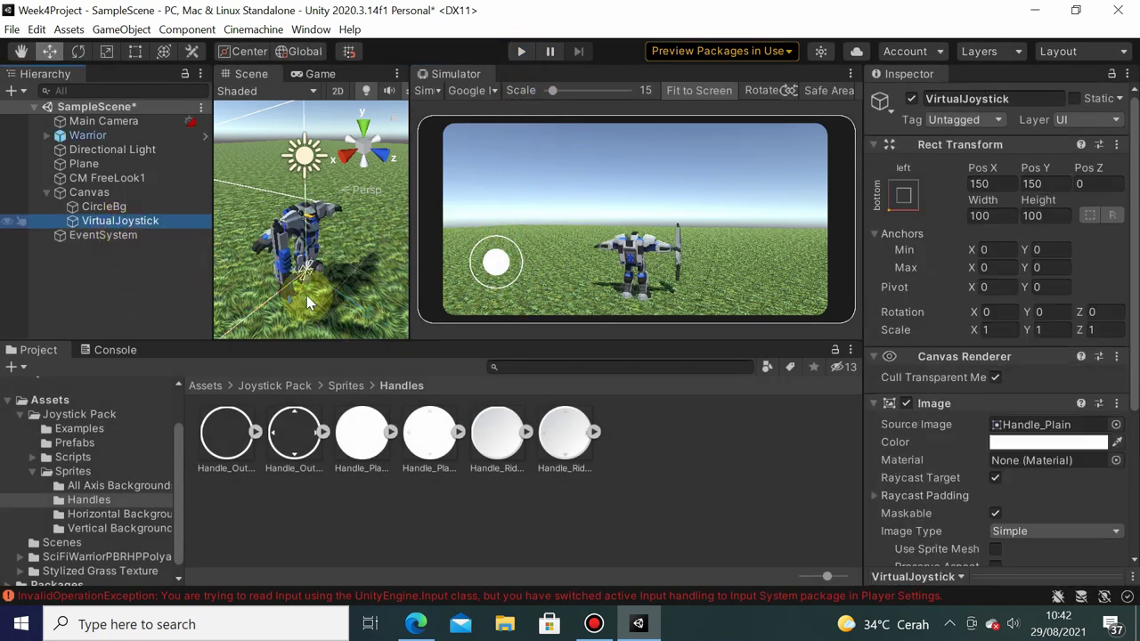
scroll(989, 472, down, 4)
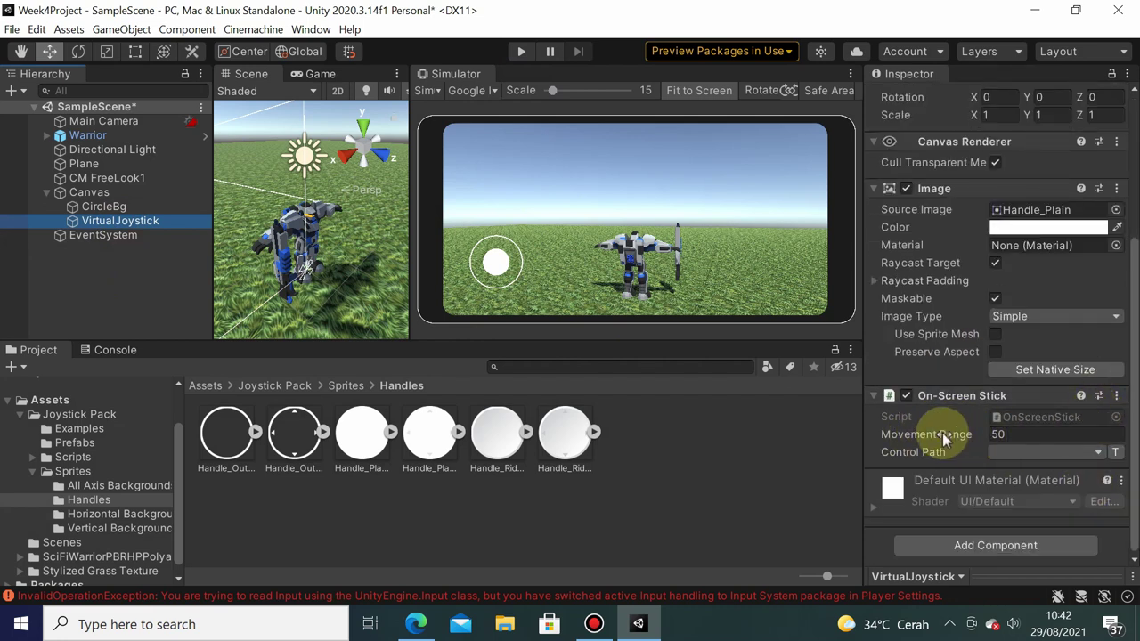
click(993, 434)
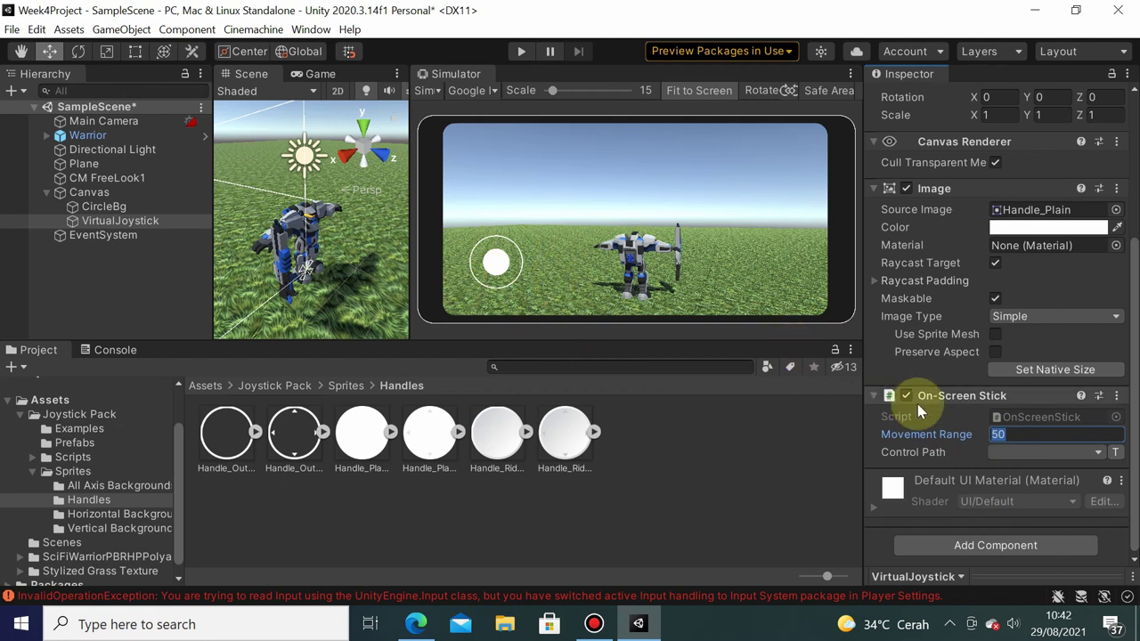
text(100)
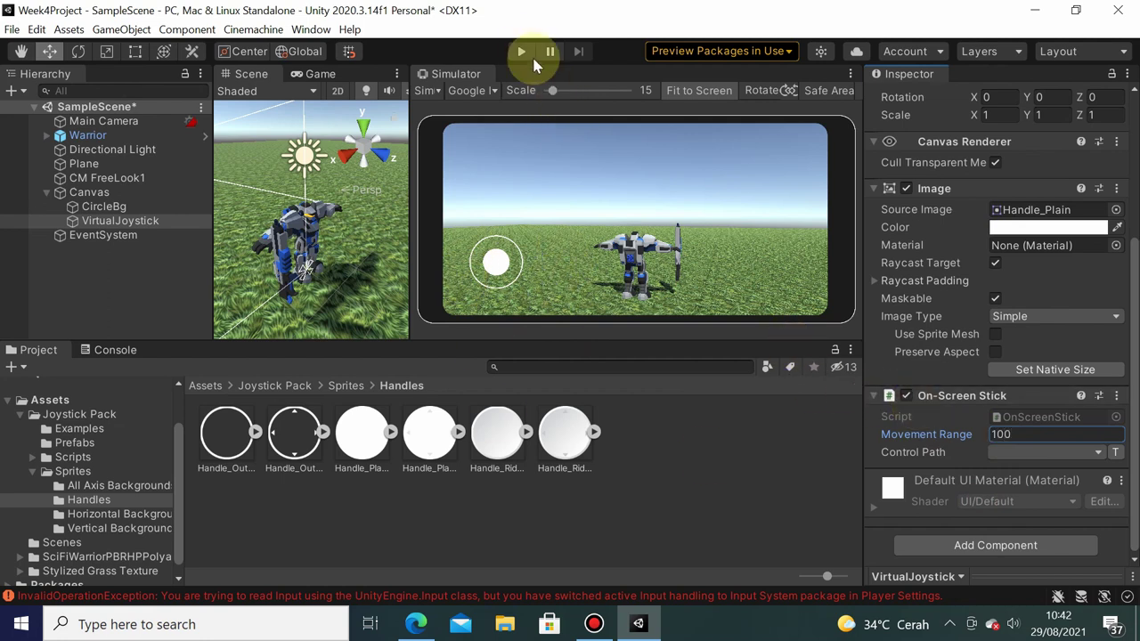
click(529, 53)
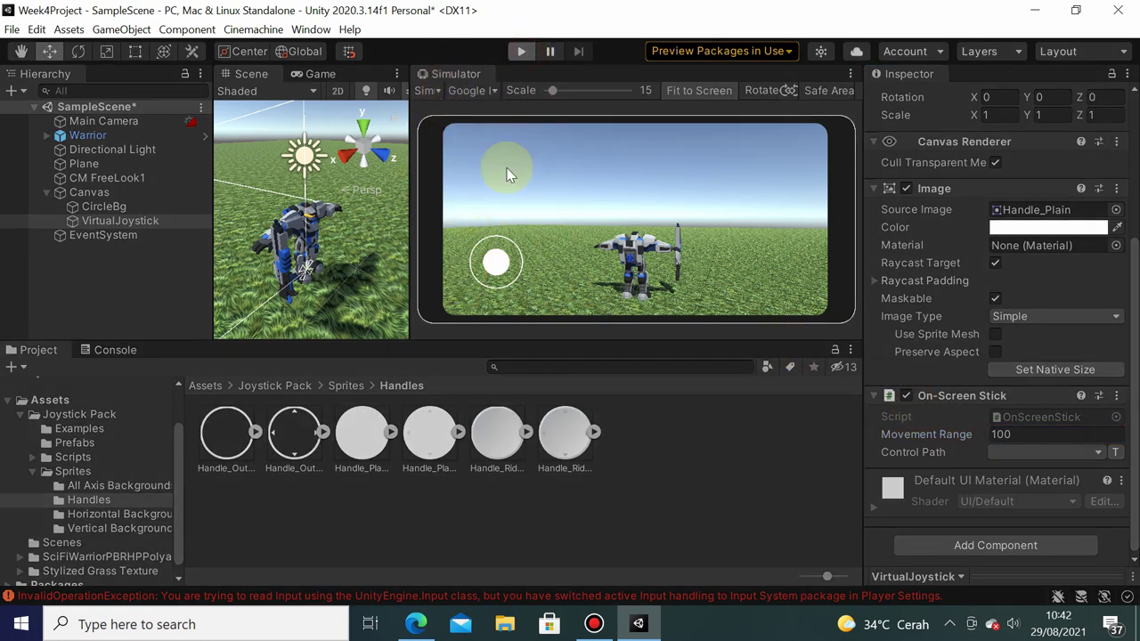
click(522, 52)
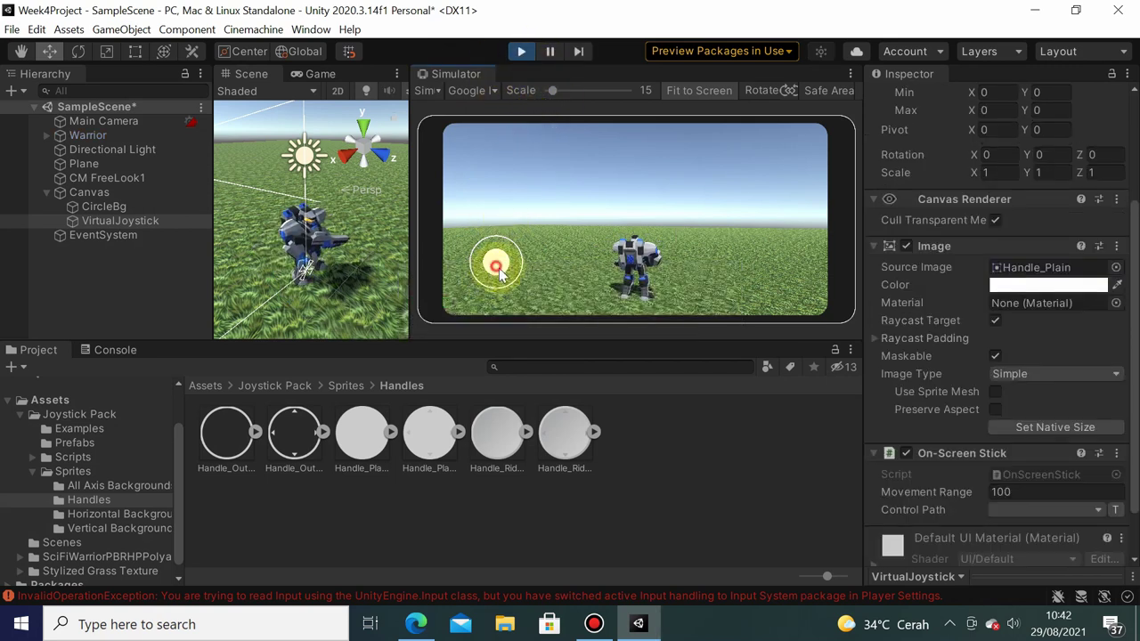
mouse_move(501, 275)
mouse_down()
mouse_move(515, 258)
mouse_move(500, 238)
mouse_move(524, 280)
mouse_up()
click(525, 49)
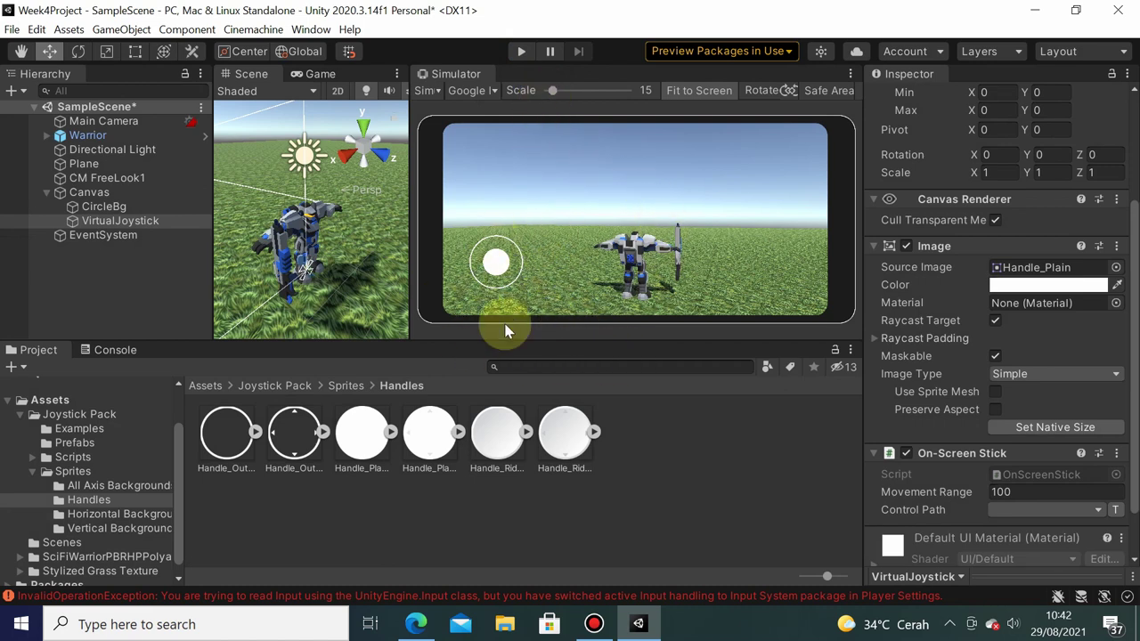
Return to the top-level Assets folder and select the CM FreeLook1 camera
click(60, 403)
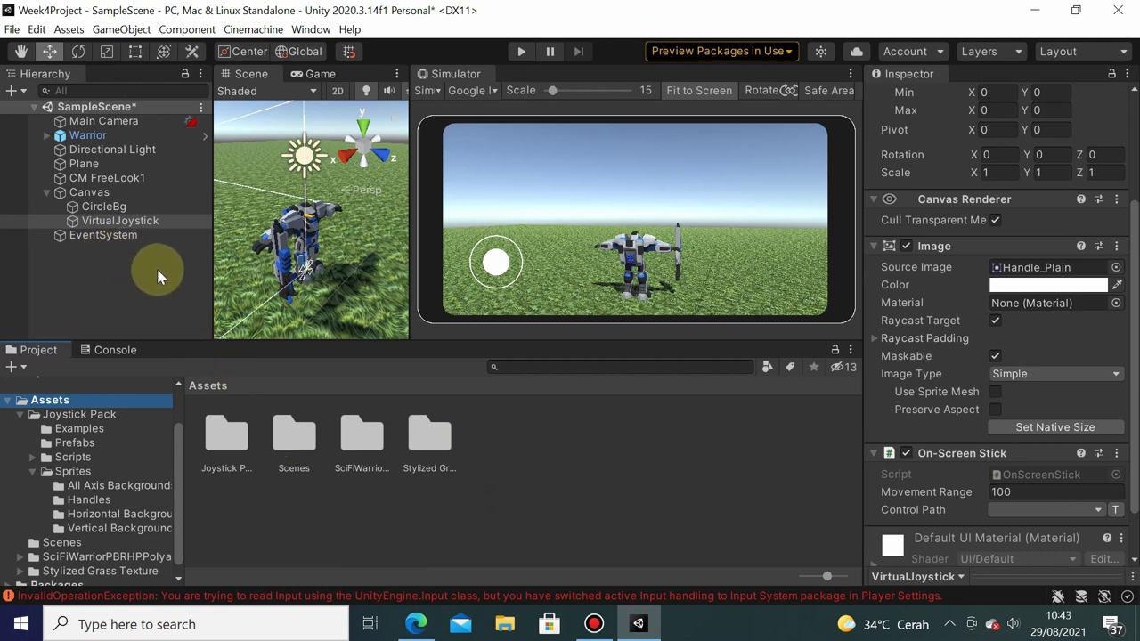
click(132, 180)
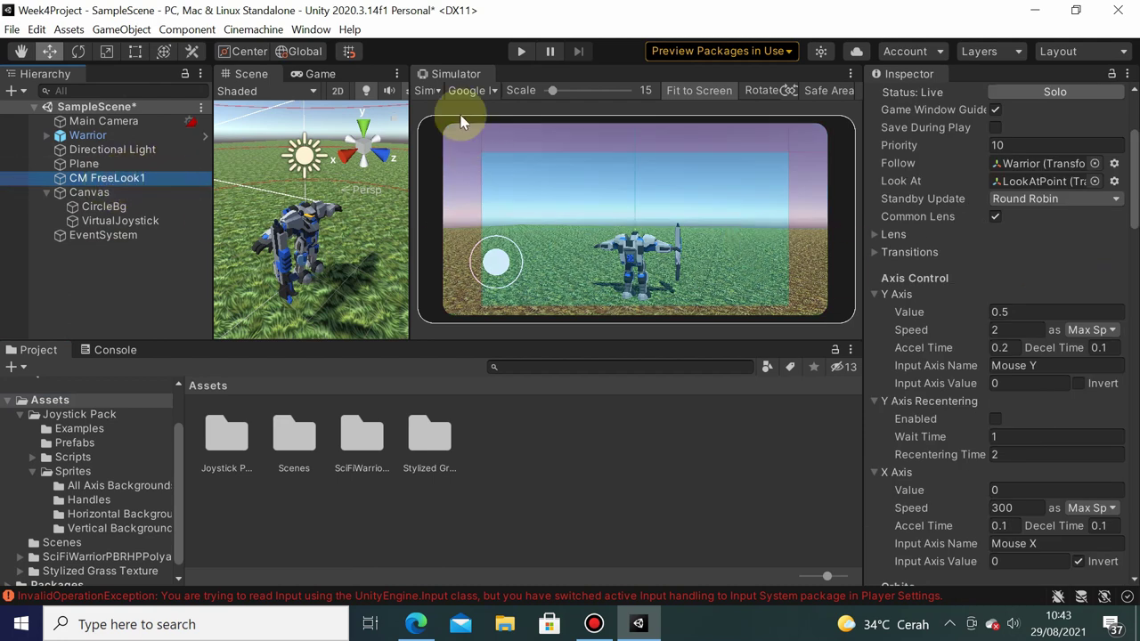
click(524, 52)
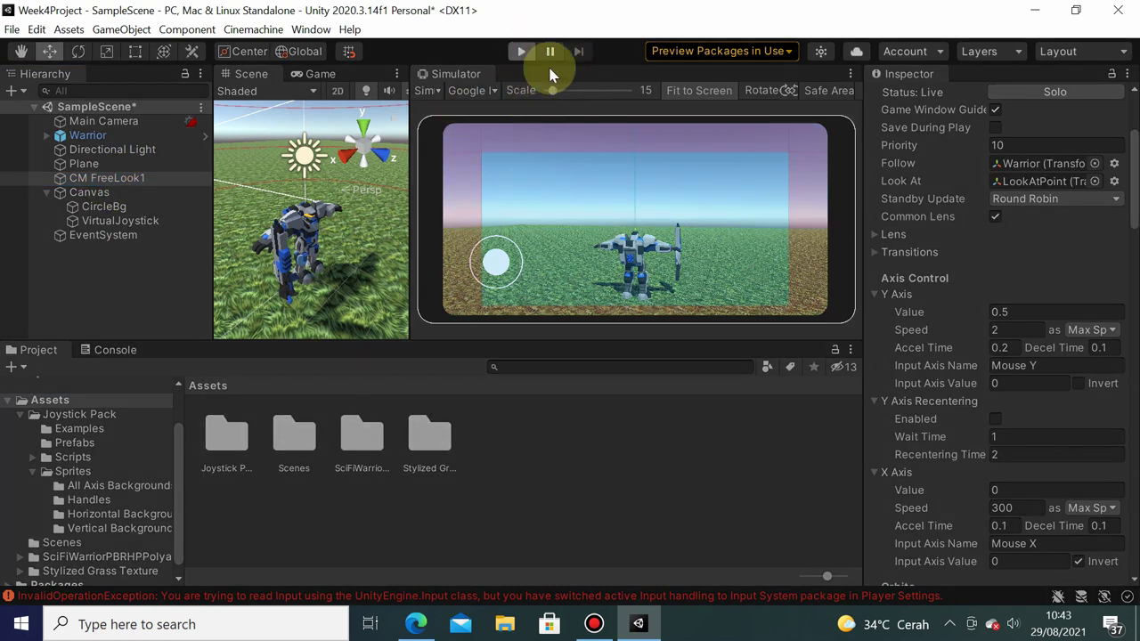
click(519, 53)
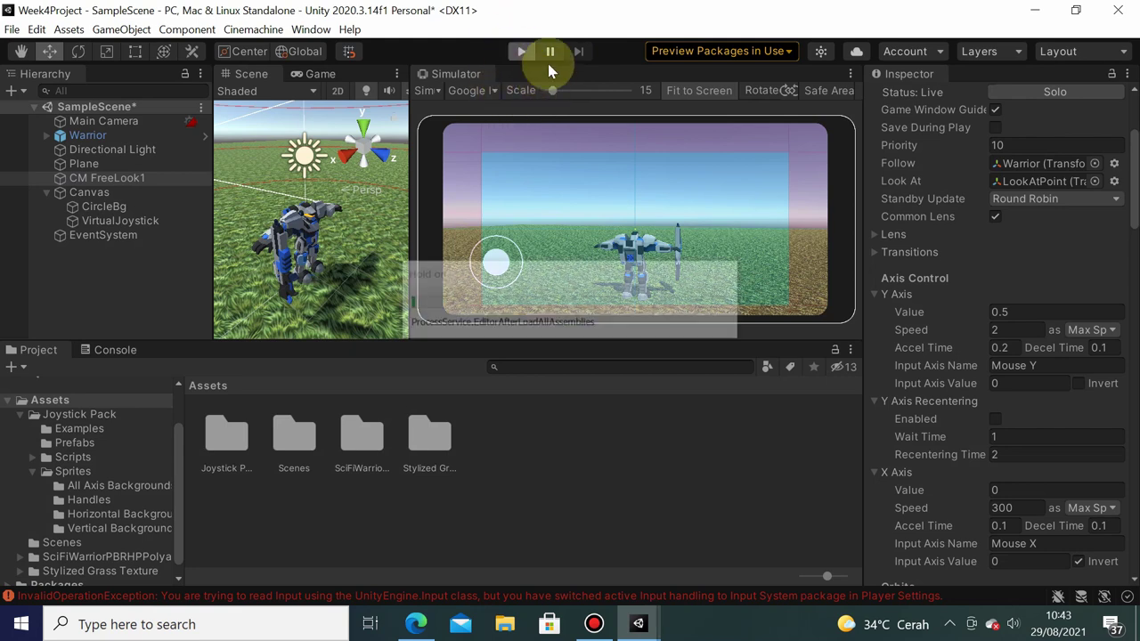
click(558, 191)
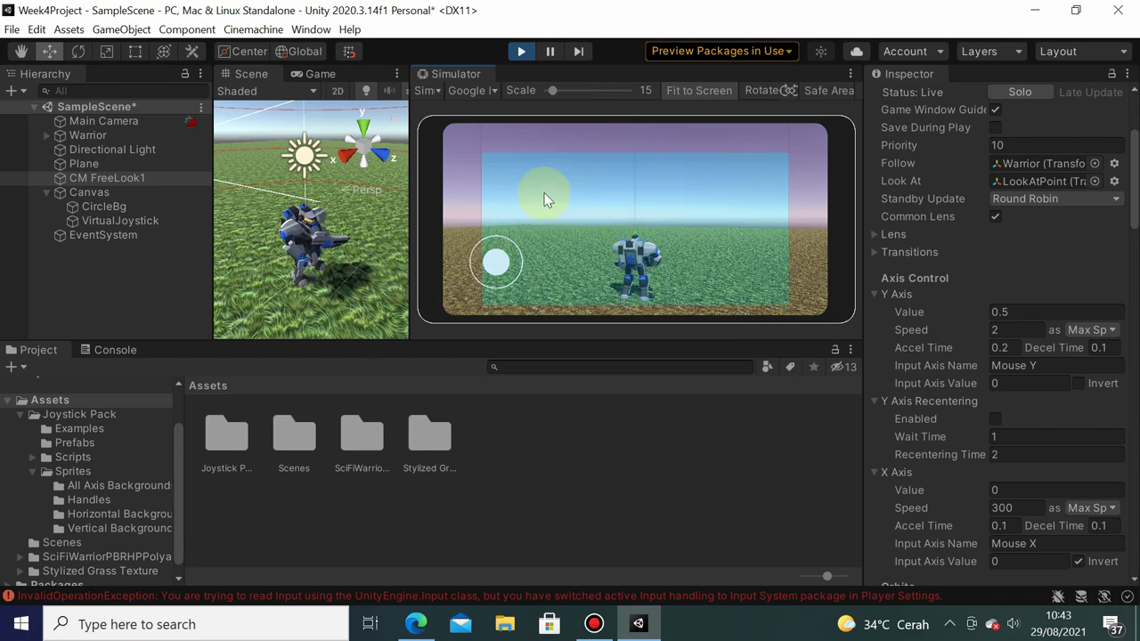
click(521, 51)
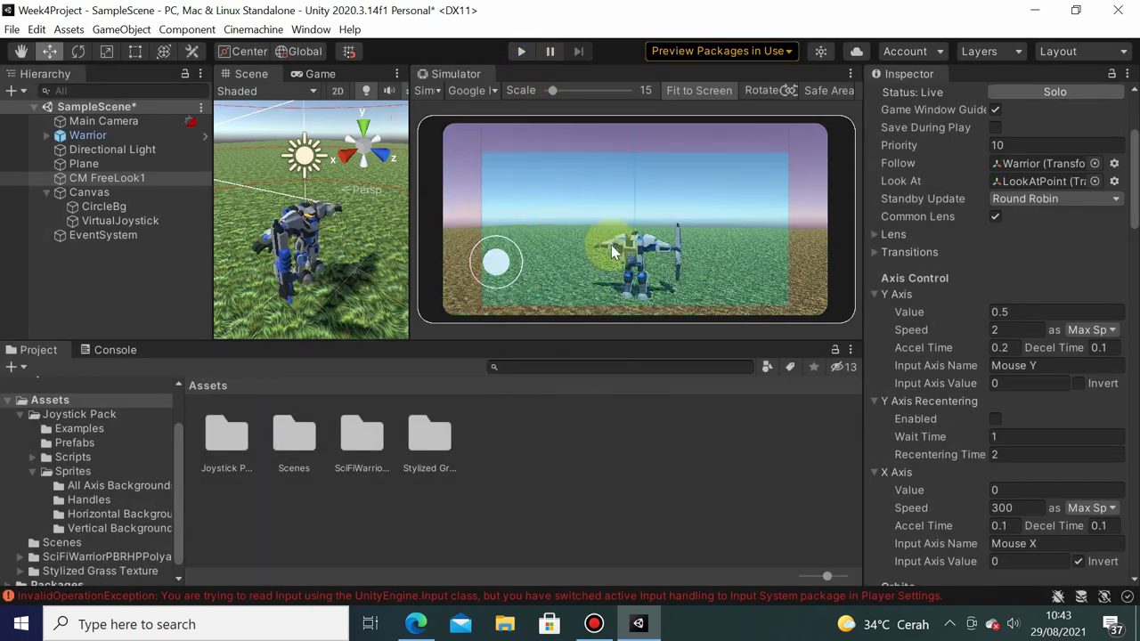
click(116, 183)
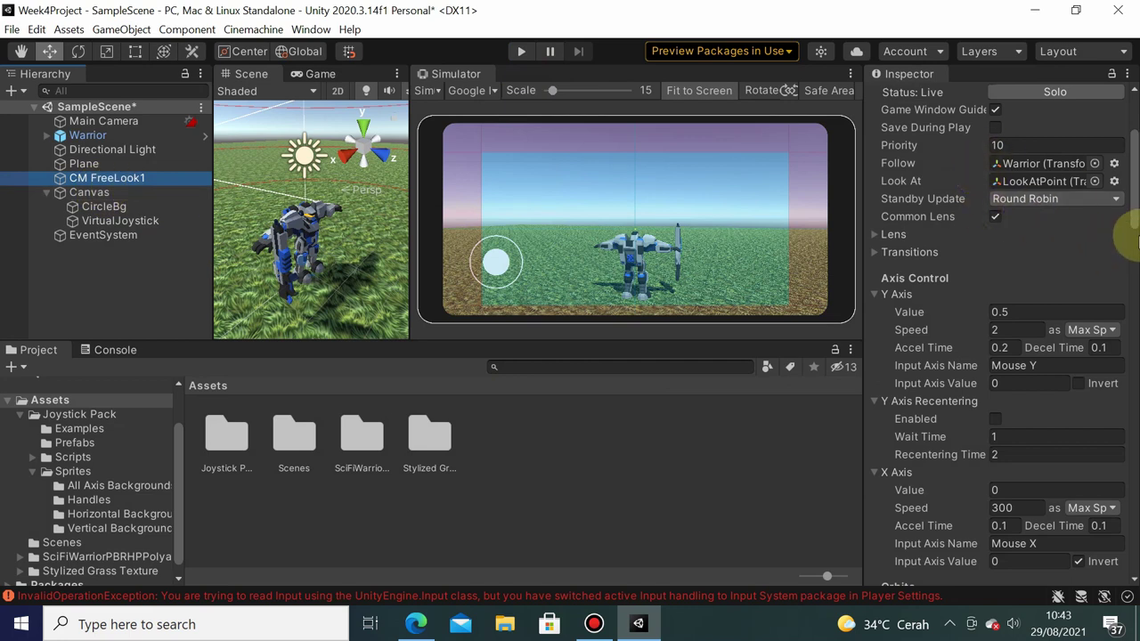
drag(1134, 178, 1137, 228)
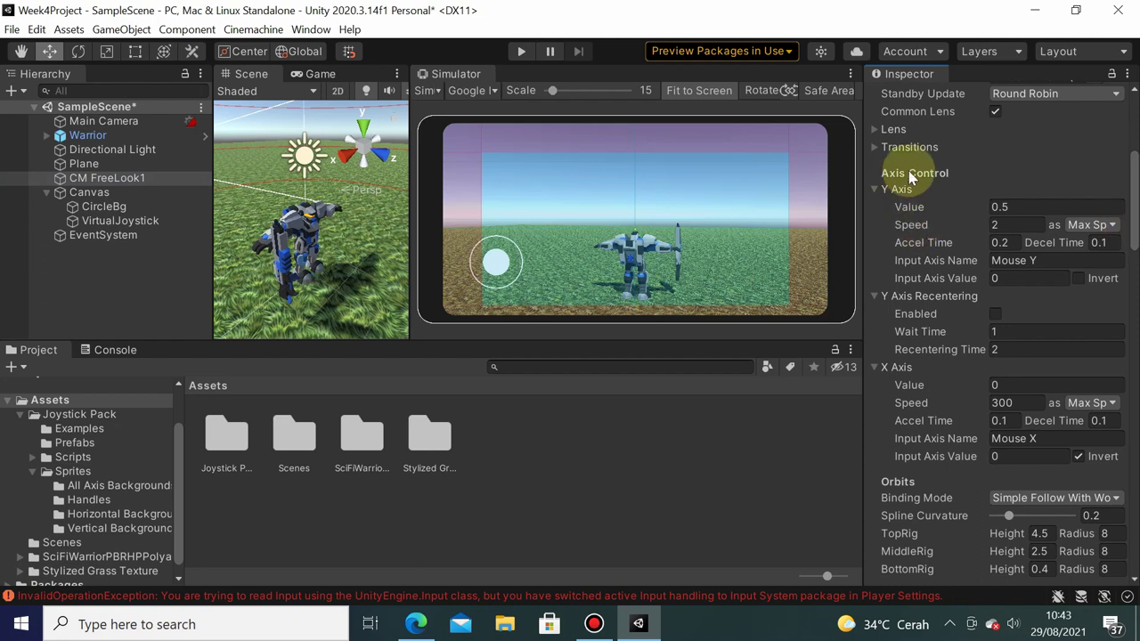
Delete 'Mouse Y' and 'Mouse X' from CM FreeLook1's Y and X Axis input names
click(1014, 260)
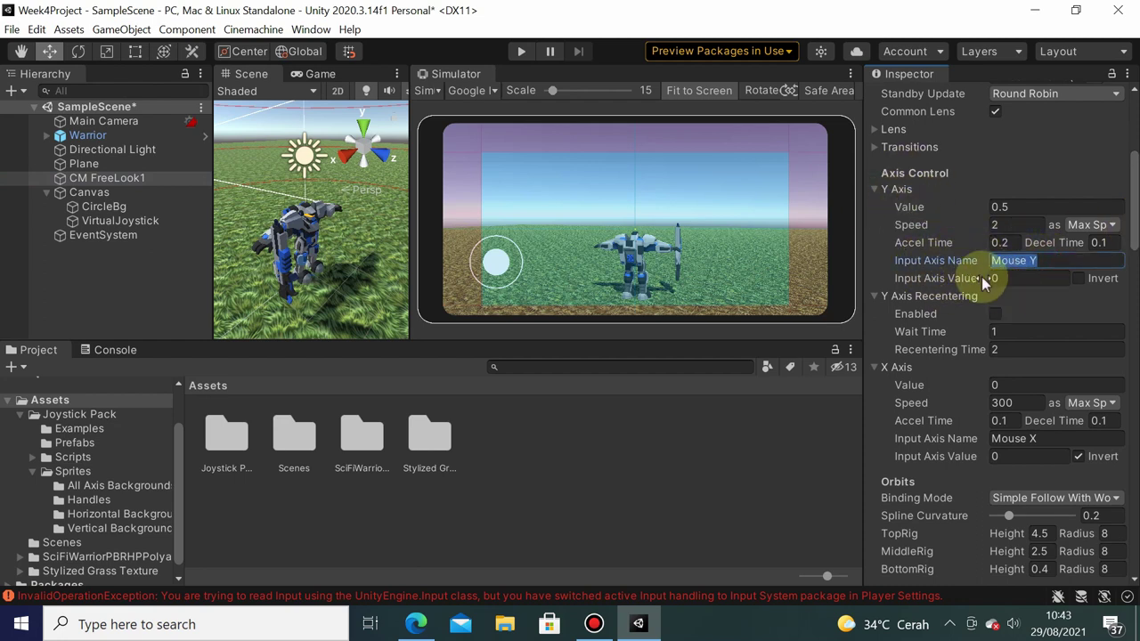
key(BackSpace)
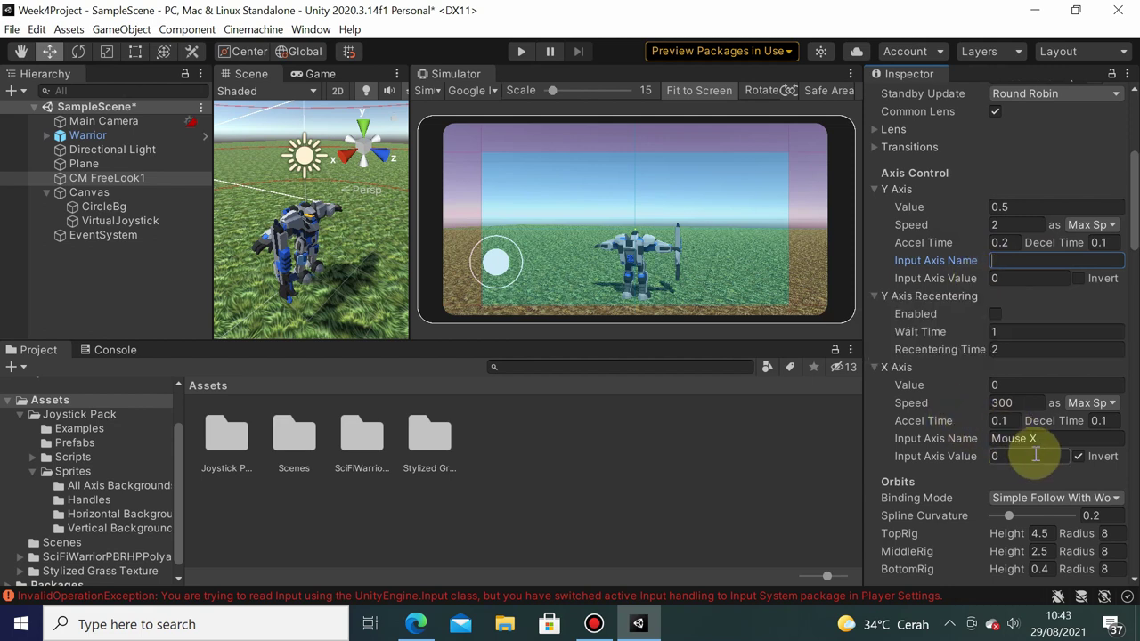
click(1034, 439)
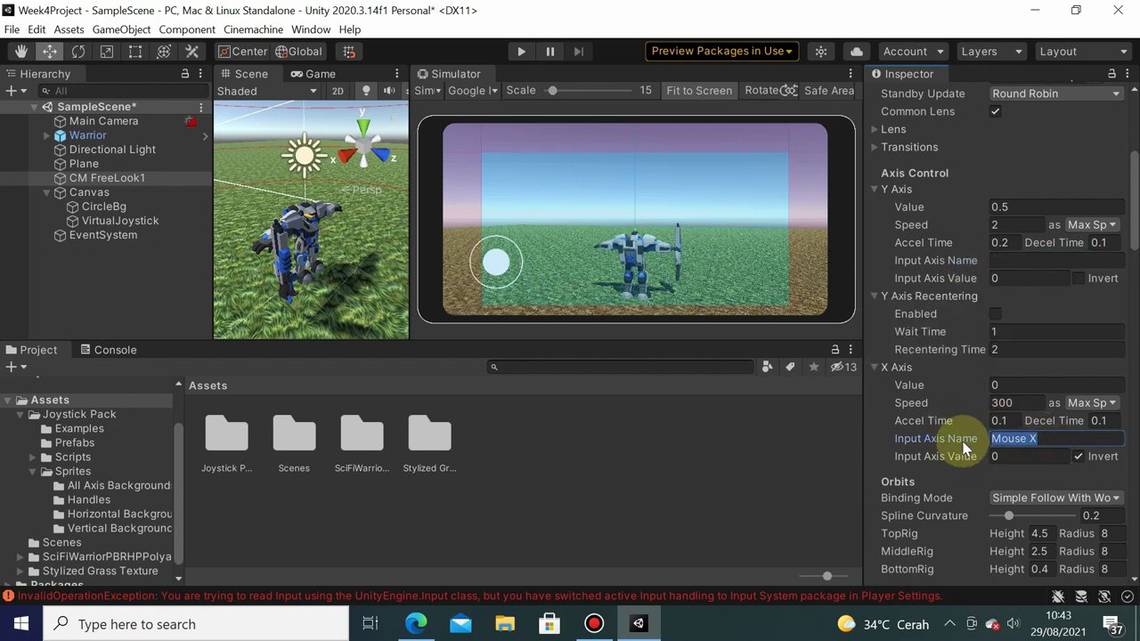
key(BackSpace)
click(522, 50)
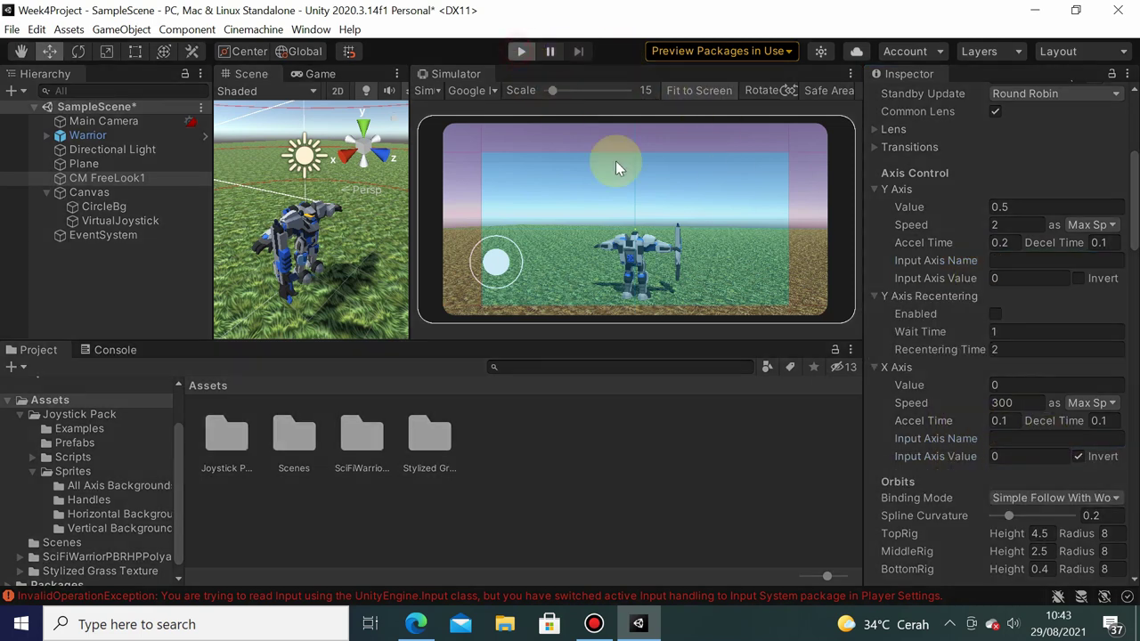
click(521, 53)
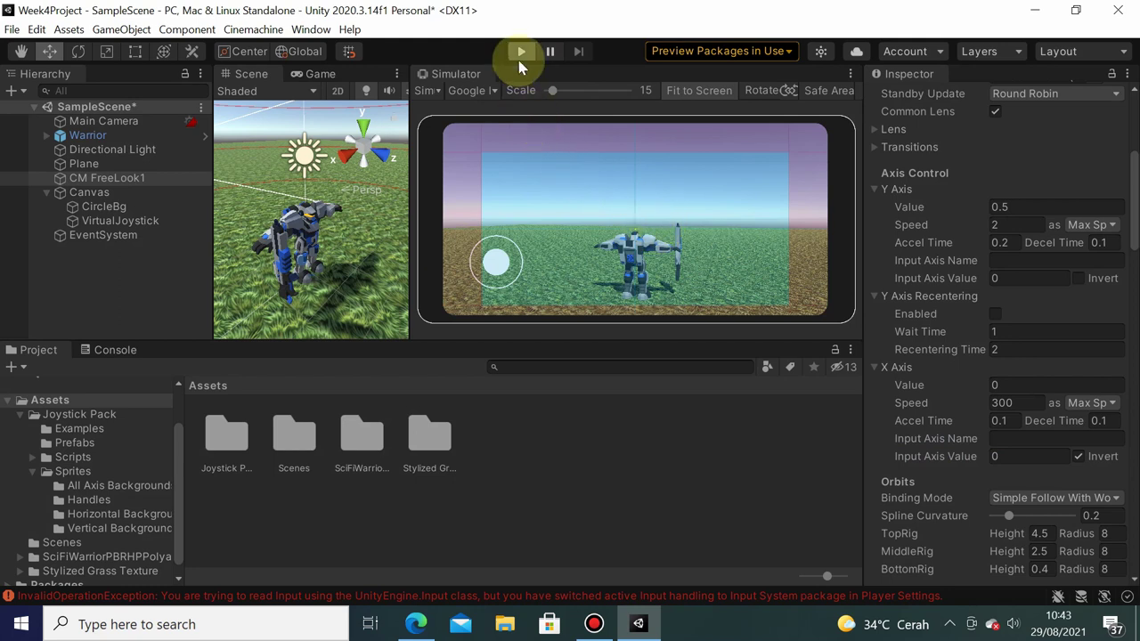
click(521, 56)
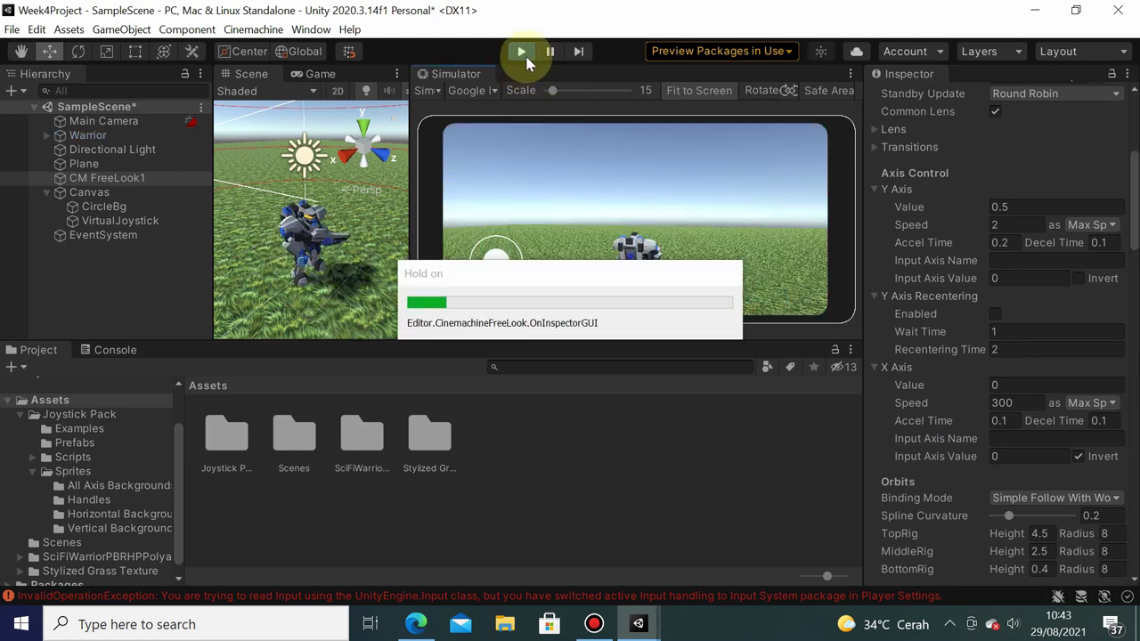
click(596, 190)
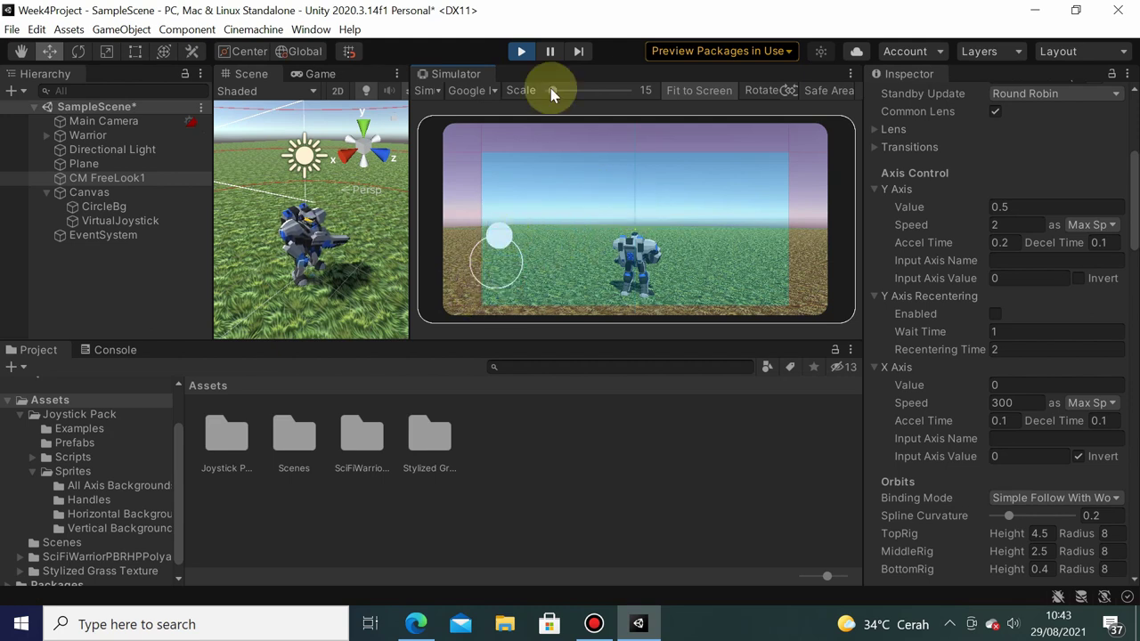
click(522, 54)
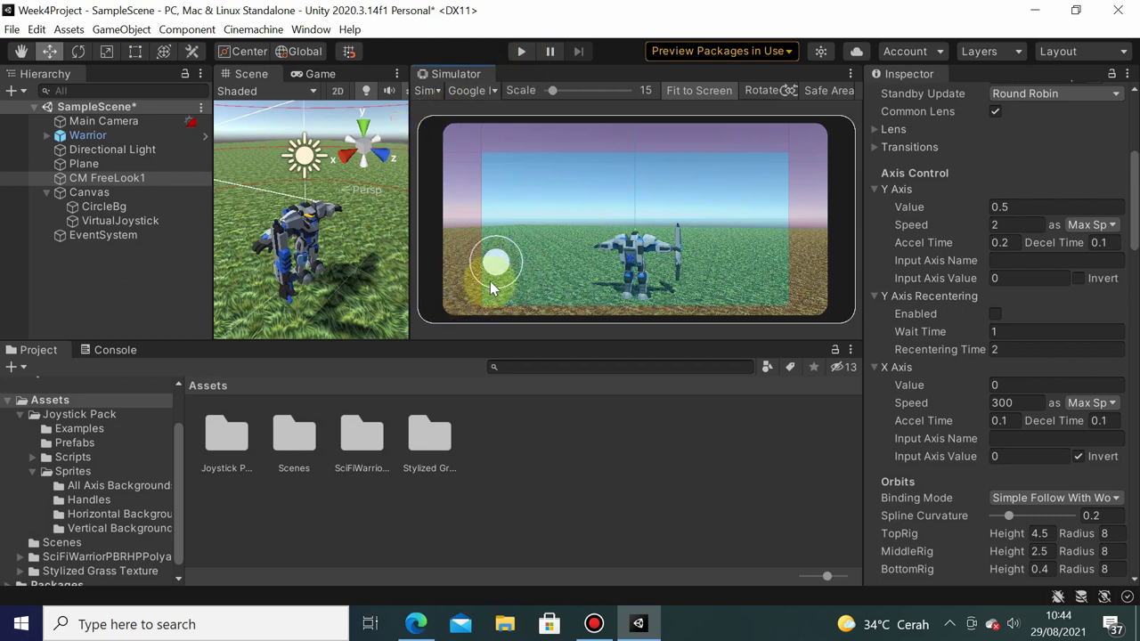
click(457, 294)
drag(458, 291, 544, 304)
Create a folder named Scripts in Assets and open it
click(32, 473)
click(27, 447)
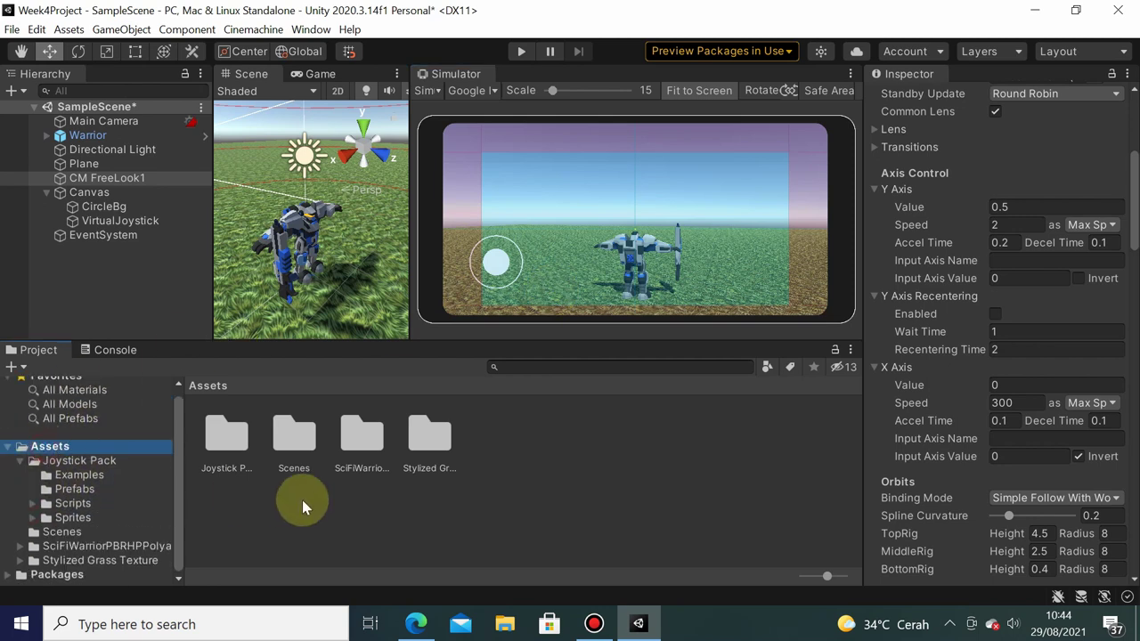
right_click(506, 454)
mouse_move(677, 25)
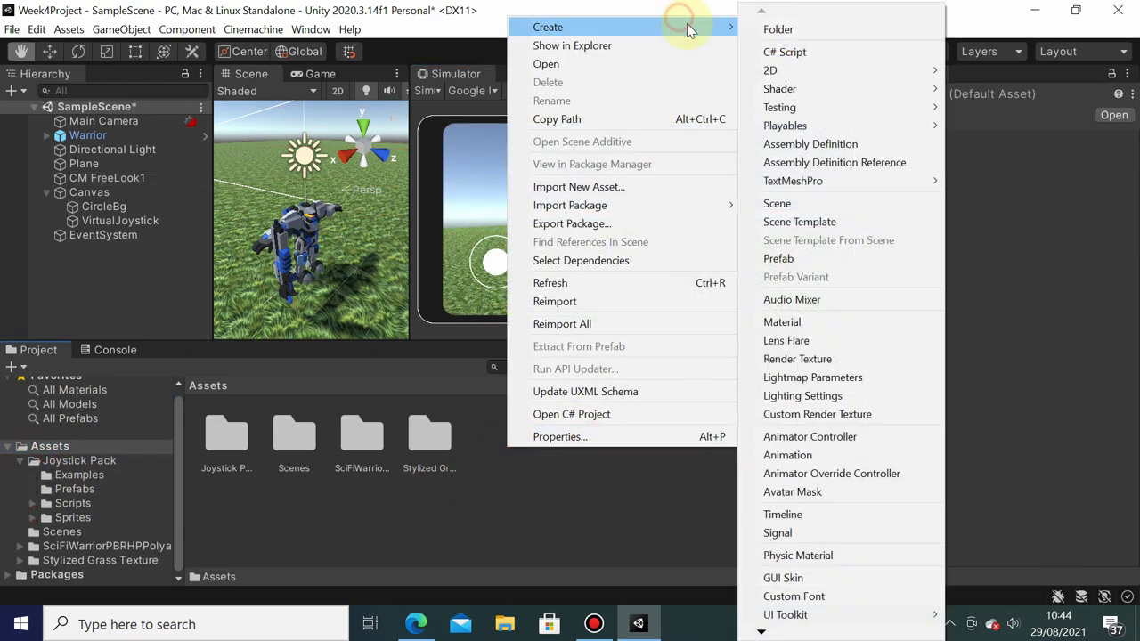
click(779, 32)
text(Scripts)
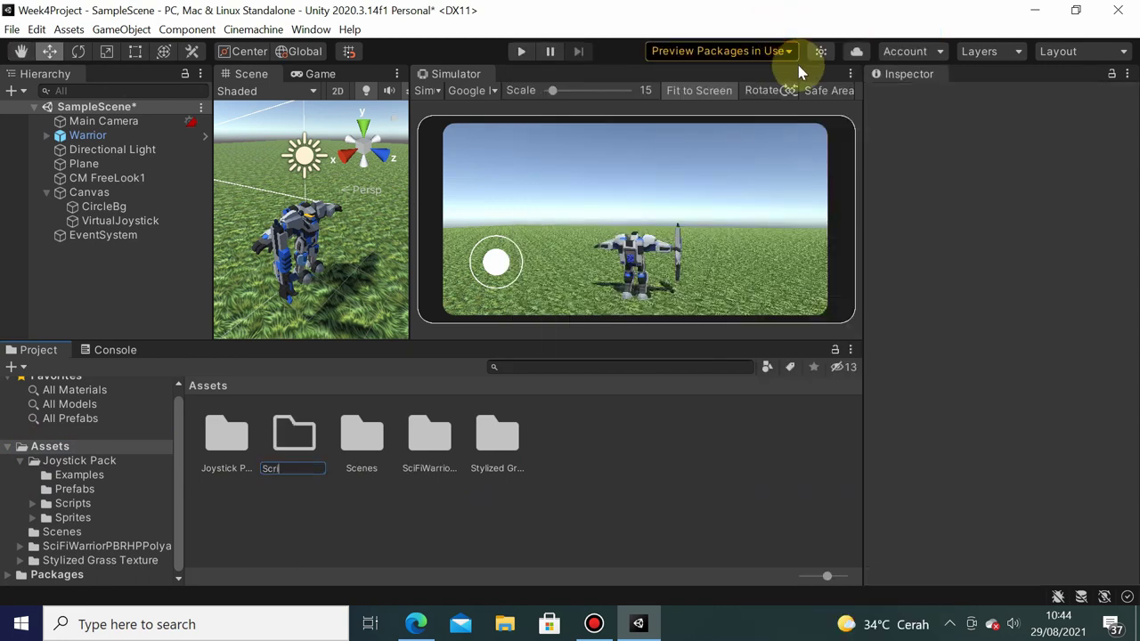
key(Return)
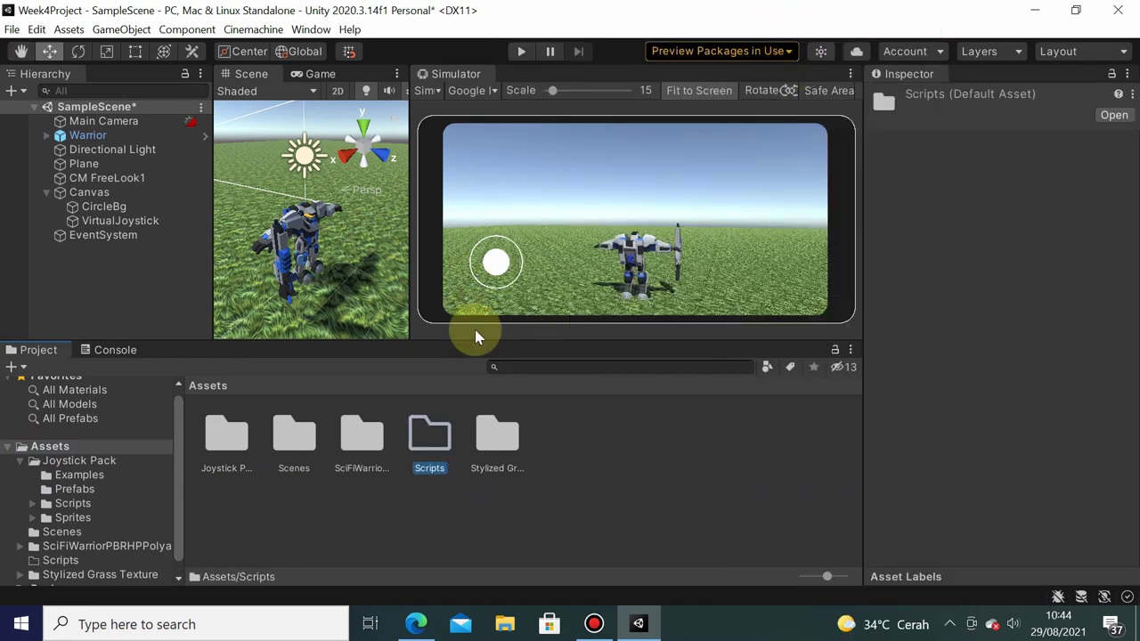
click(444, 458)
double_click(444, 458)
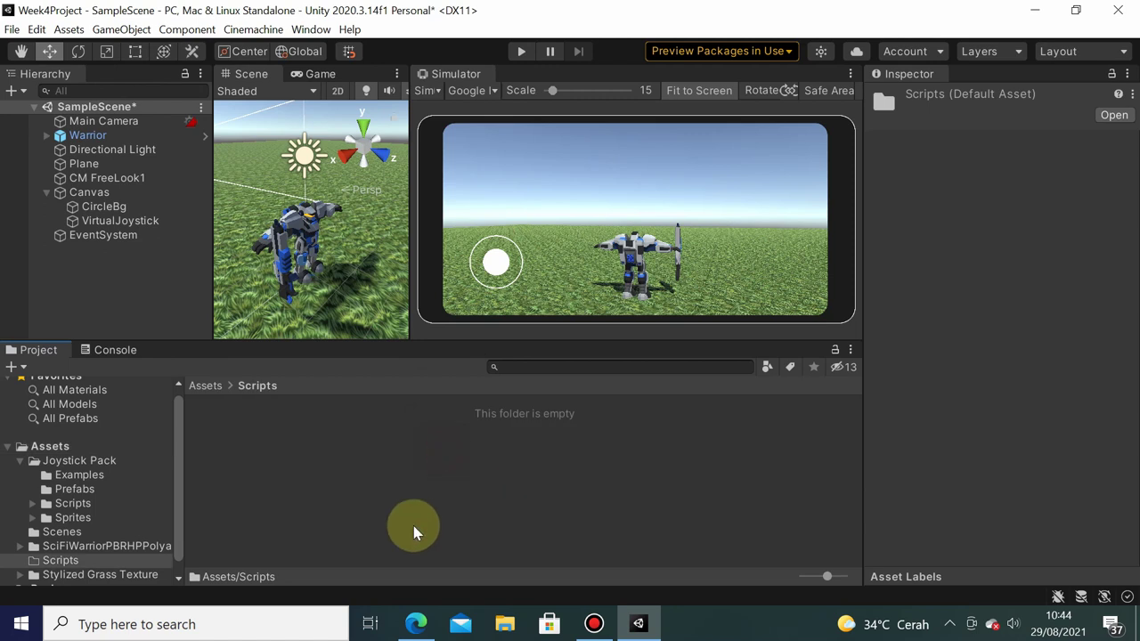
Create an Input Actions asset named PlayerControls inside Scripts
right_click(340, 457)
mouse_move(485, 33)
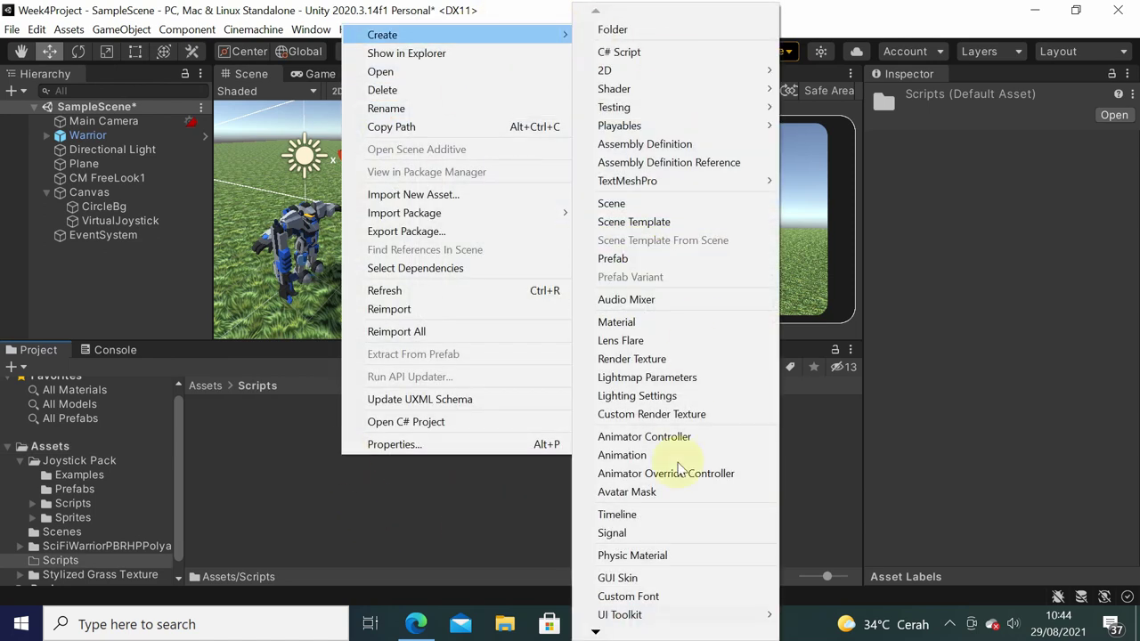
click(651, 635)
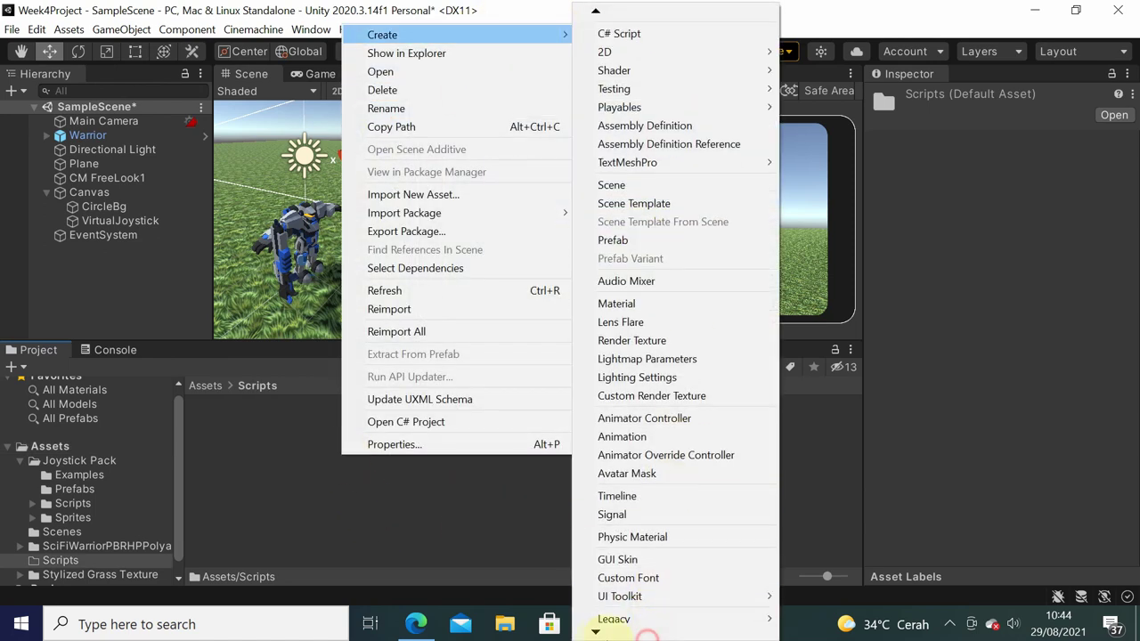
mouse_move(596, 633)
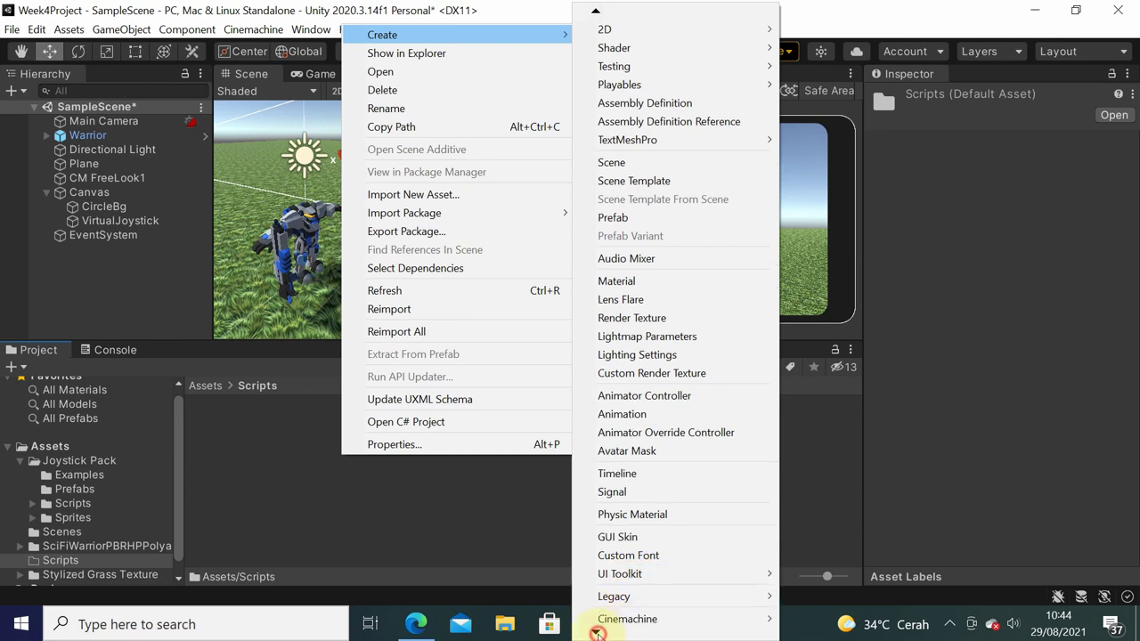
click(629, 602)
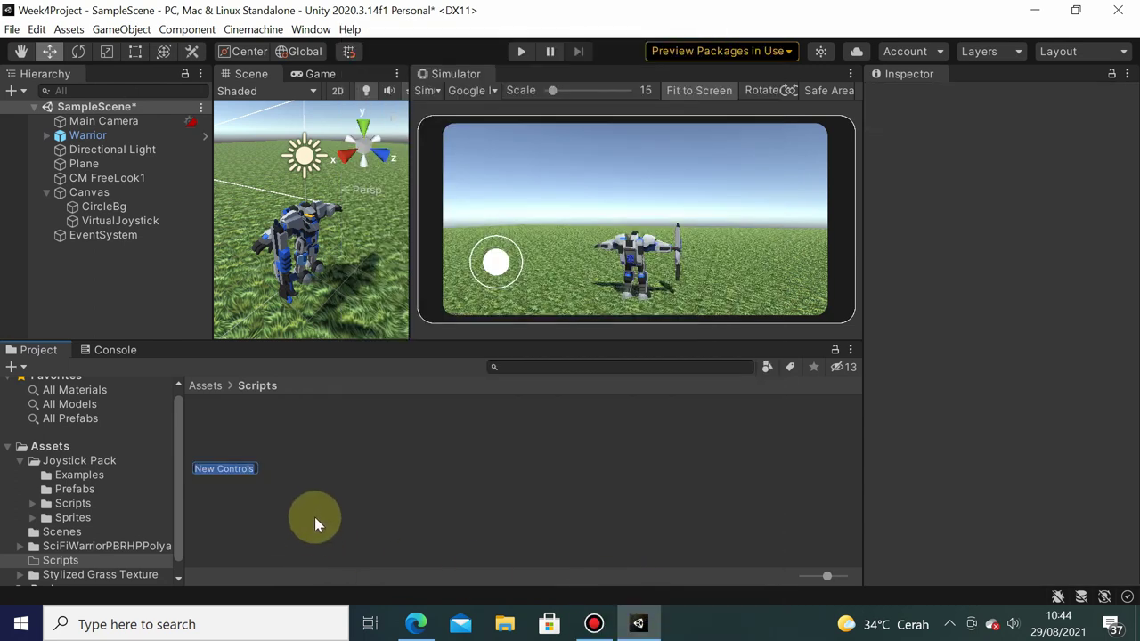
text(PlayerCont)
text(rols)
key(Return)
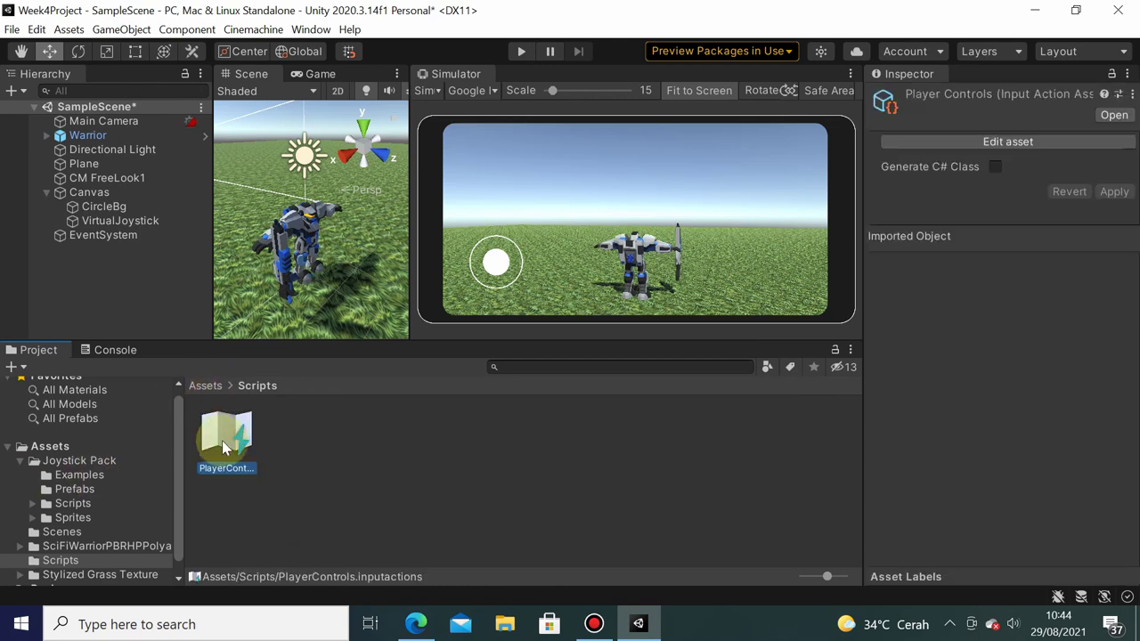
Open PlayerControls and add an action map named Warrior
double_click(218, 438)
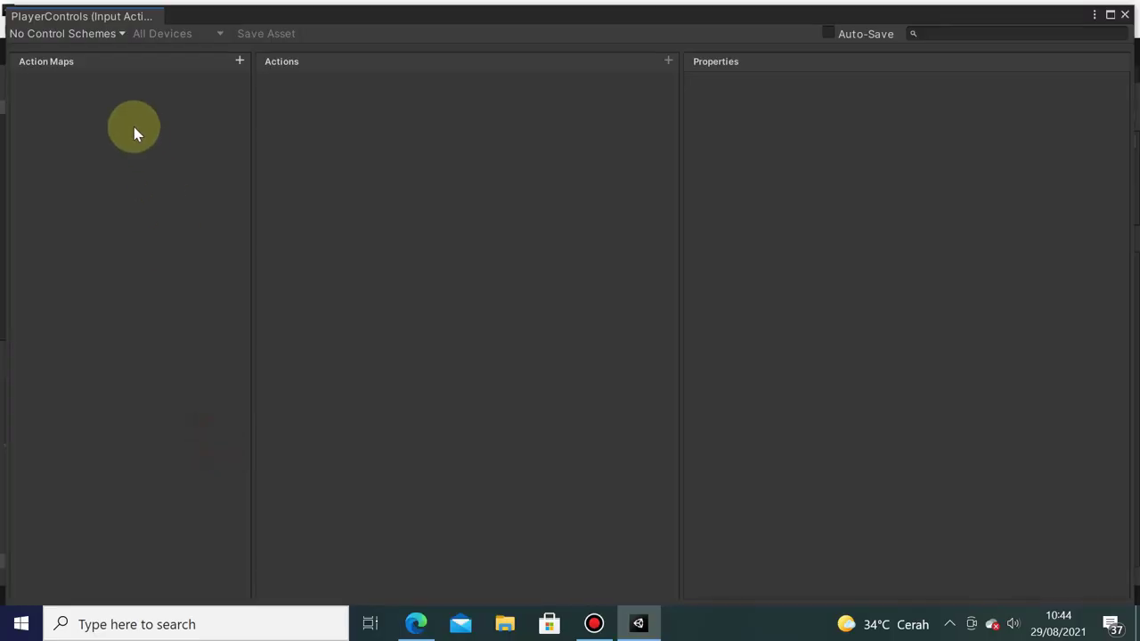
click(239, 61)
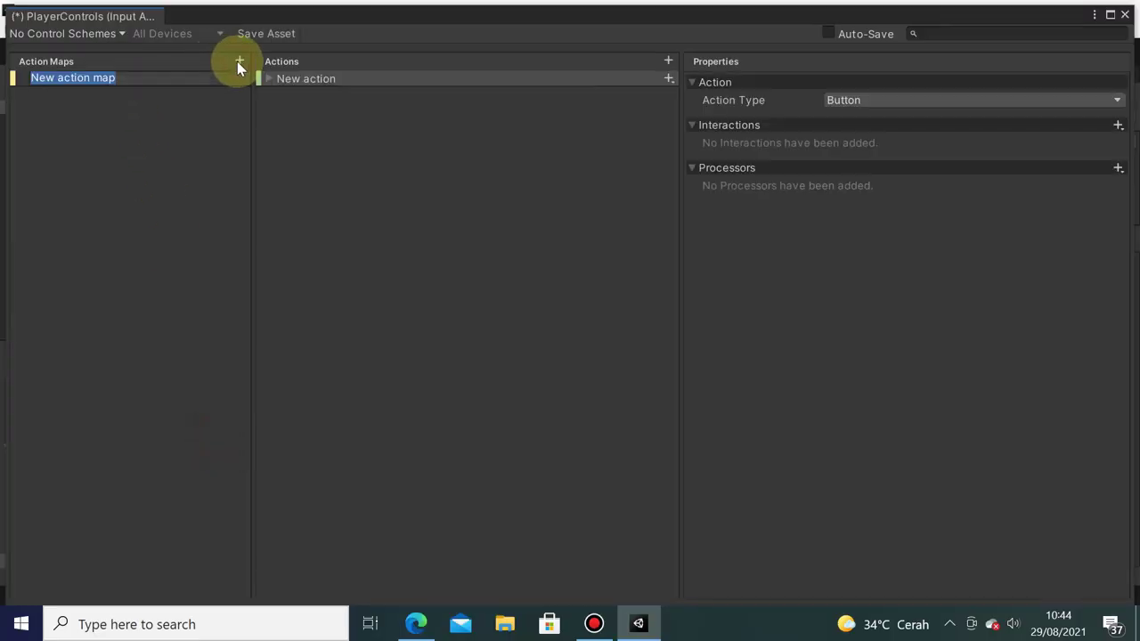
text(War)
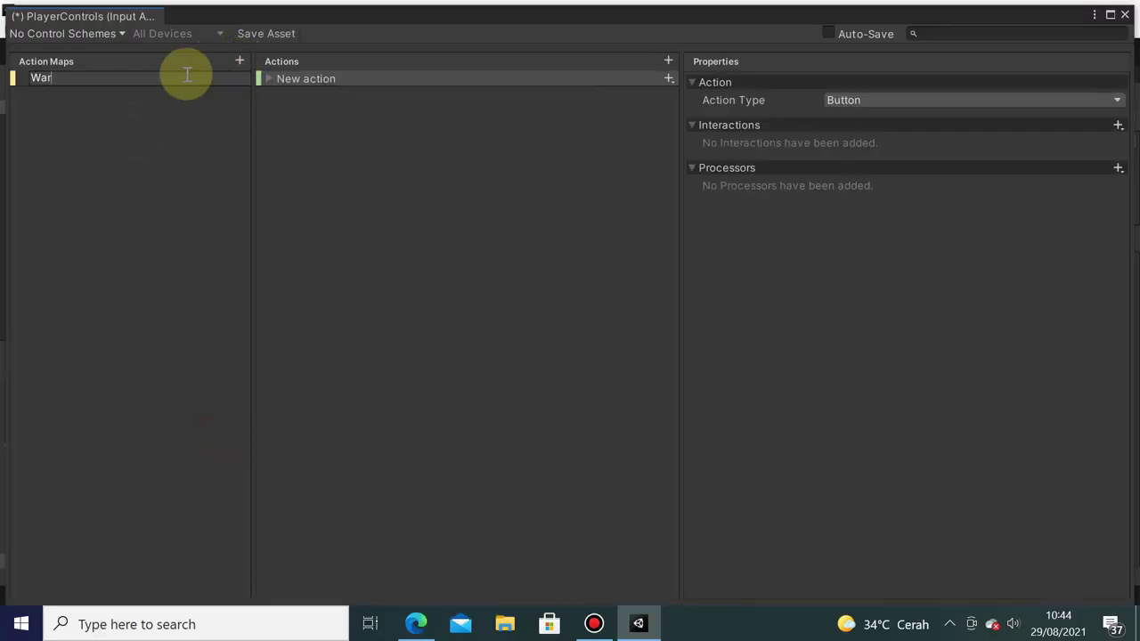
text(rior)
key(Return)
Rename the Warrior map's new action to Move
click(330, 79)
click(269, 80)
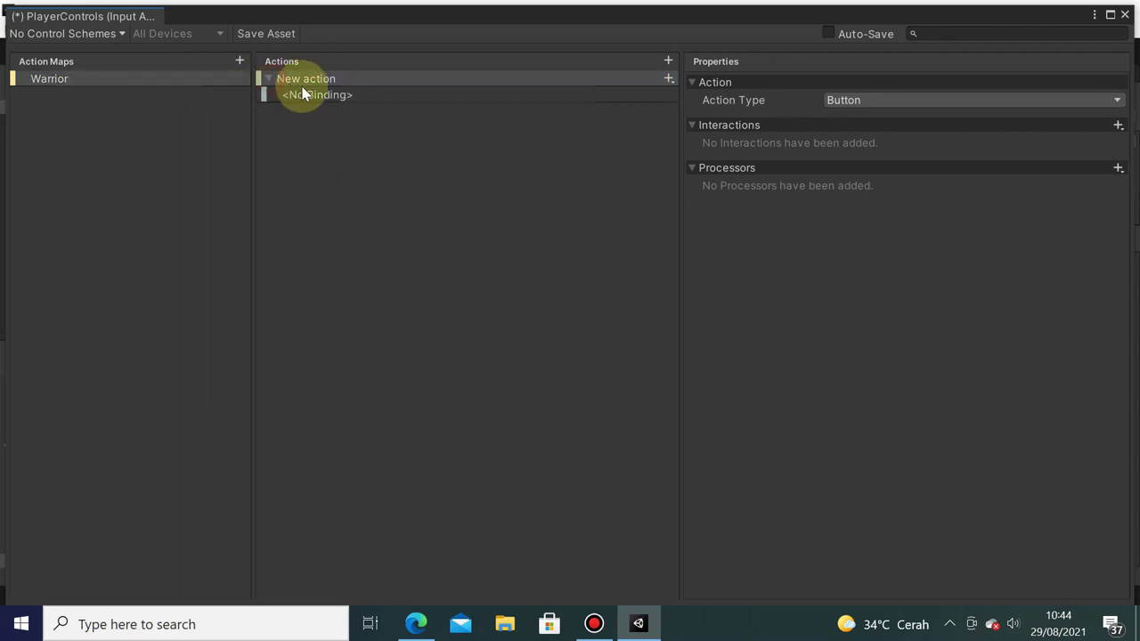
double_click(311, 82)
text(Mov)
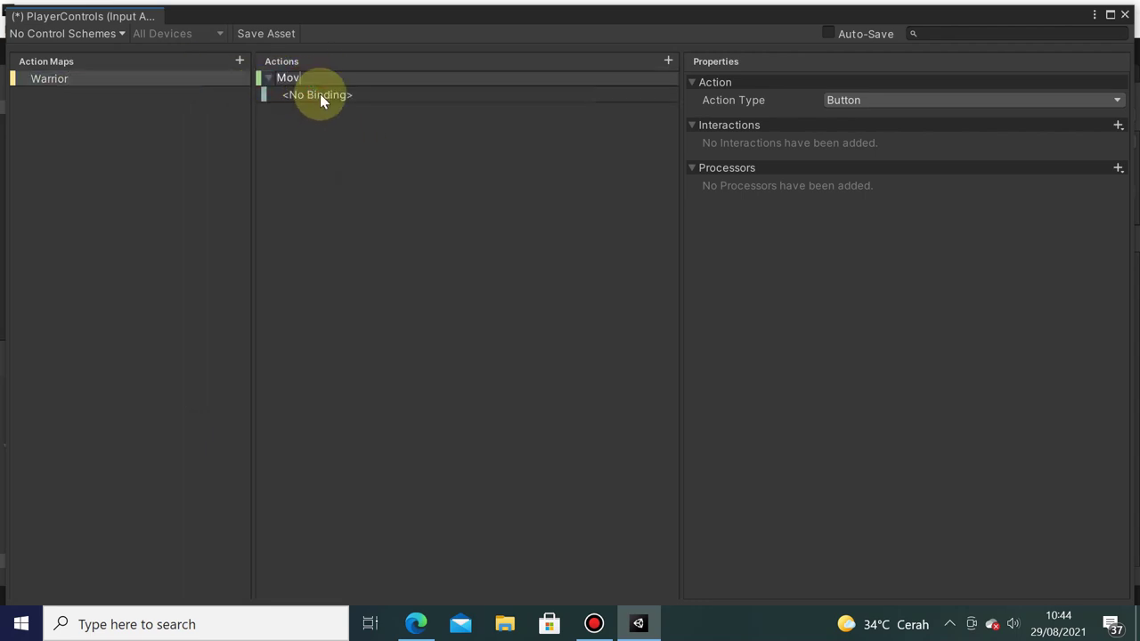
text(e)
key(Return)
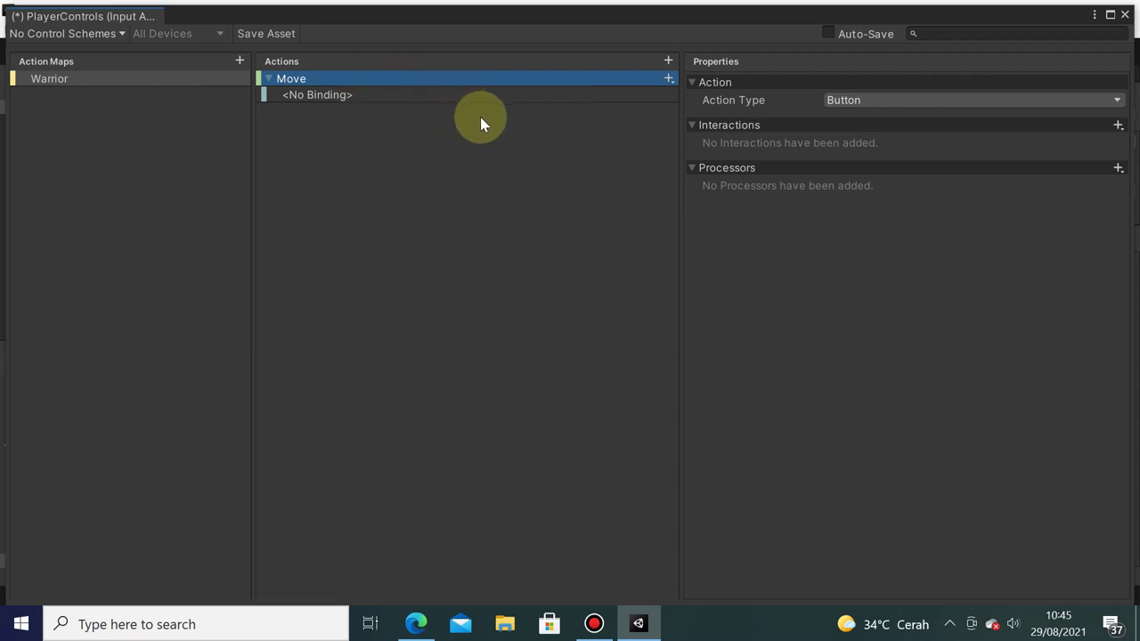
Set the Move action's Action Type to Value and Control Type to Vector 2
click(896, 101)
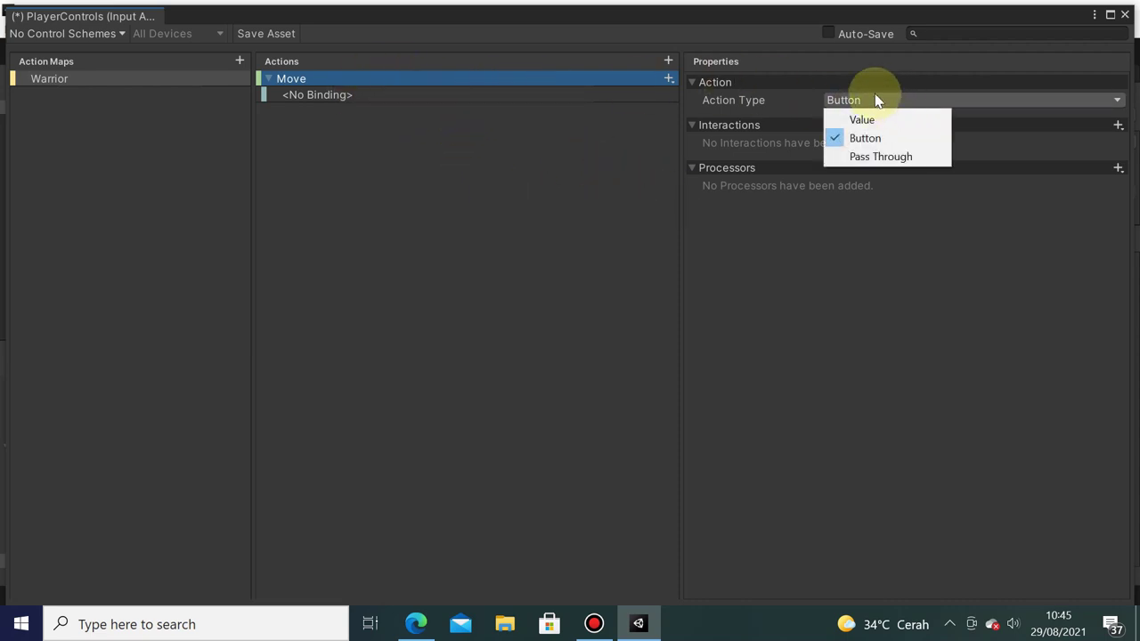
click(875, 122)
click(866, 119)
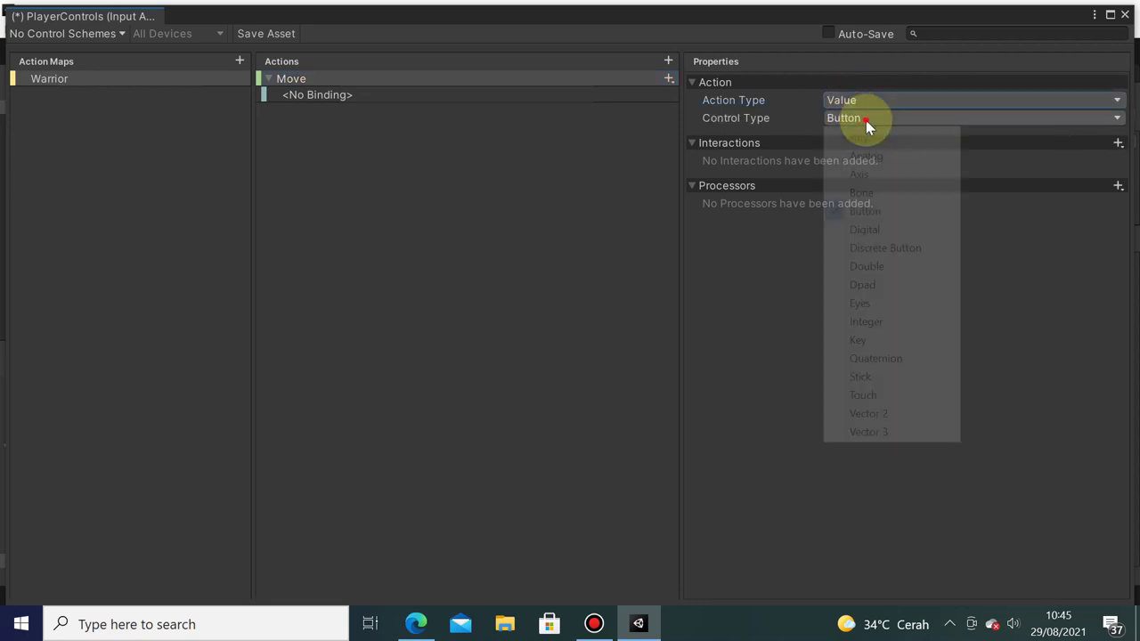
click(869, 413)
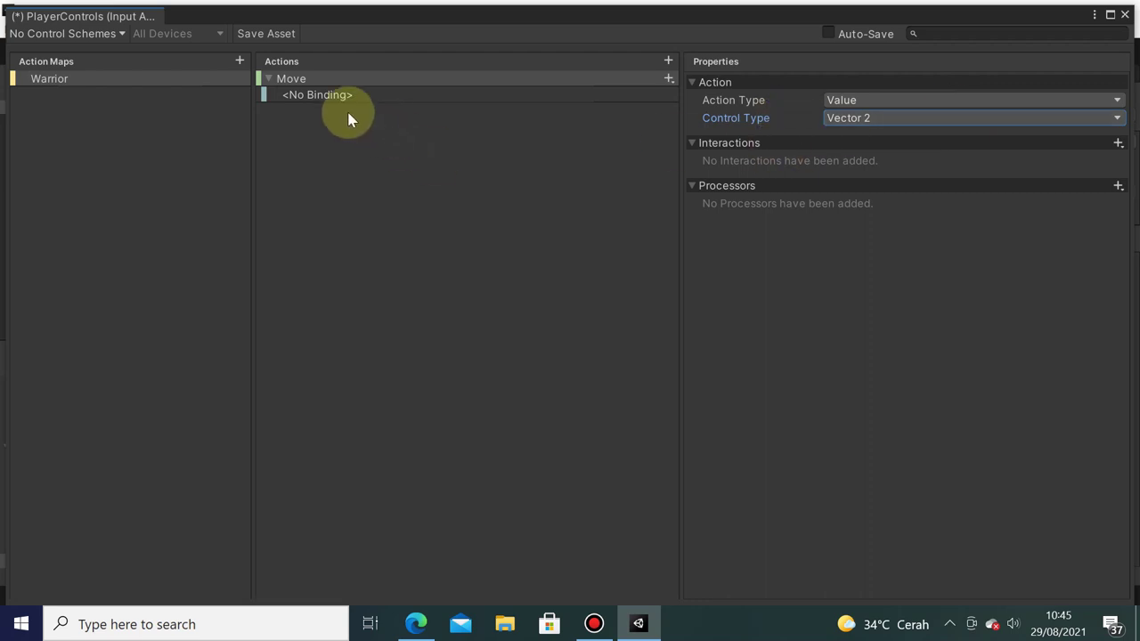
Bind the Move action's empty binding to Left Stick [Gamepad] and save the PlayerControls asset
click(314, 98)
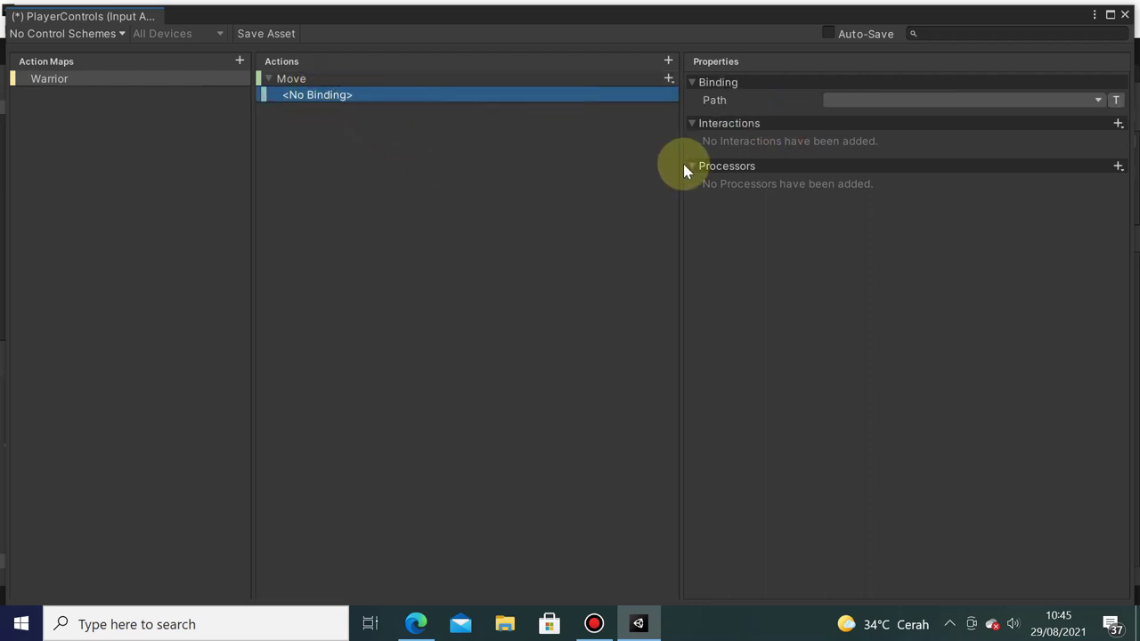
click(986, 87)
click(796, 87)
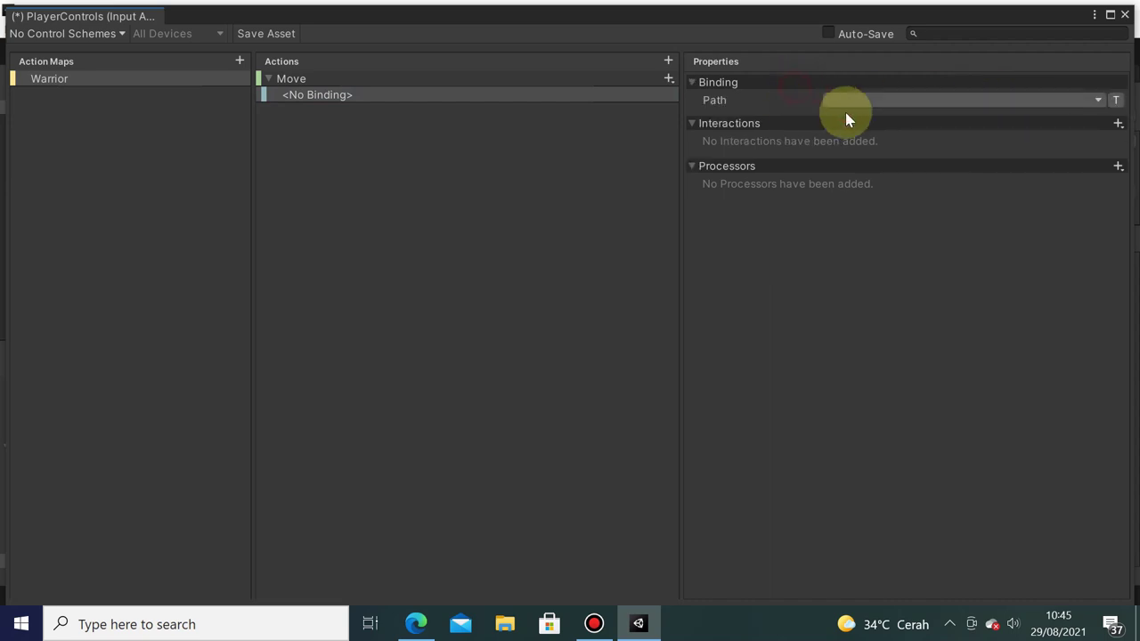
click(935, 101)
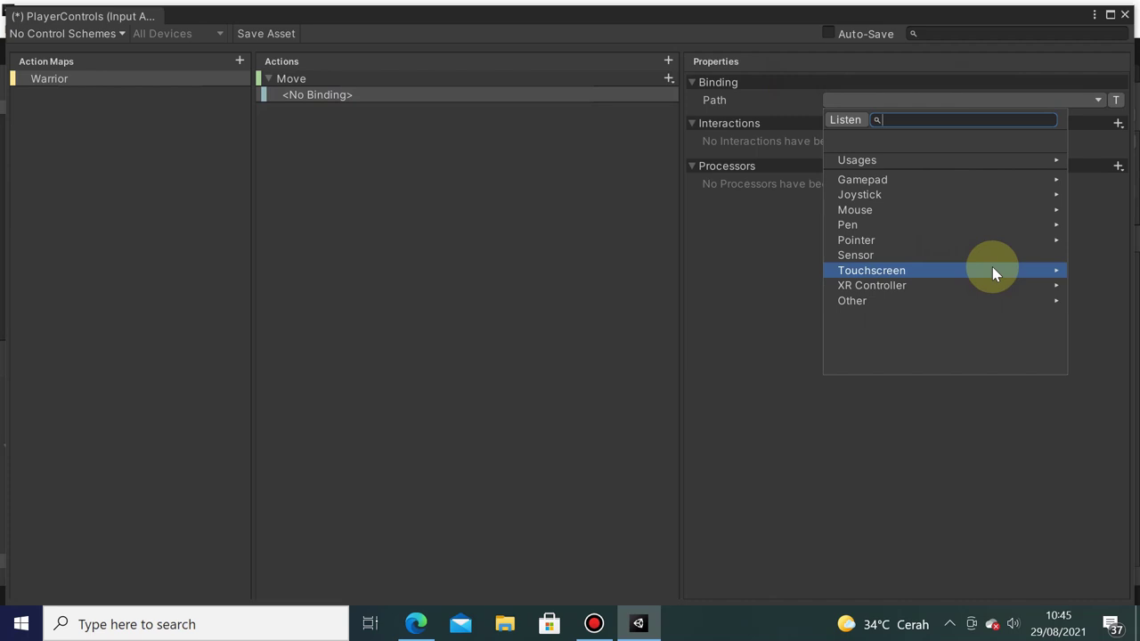
click(950, 181)
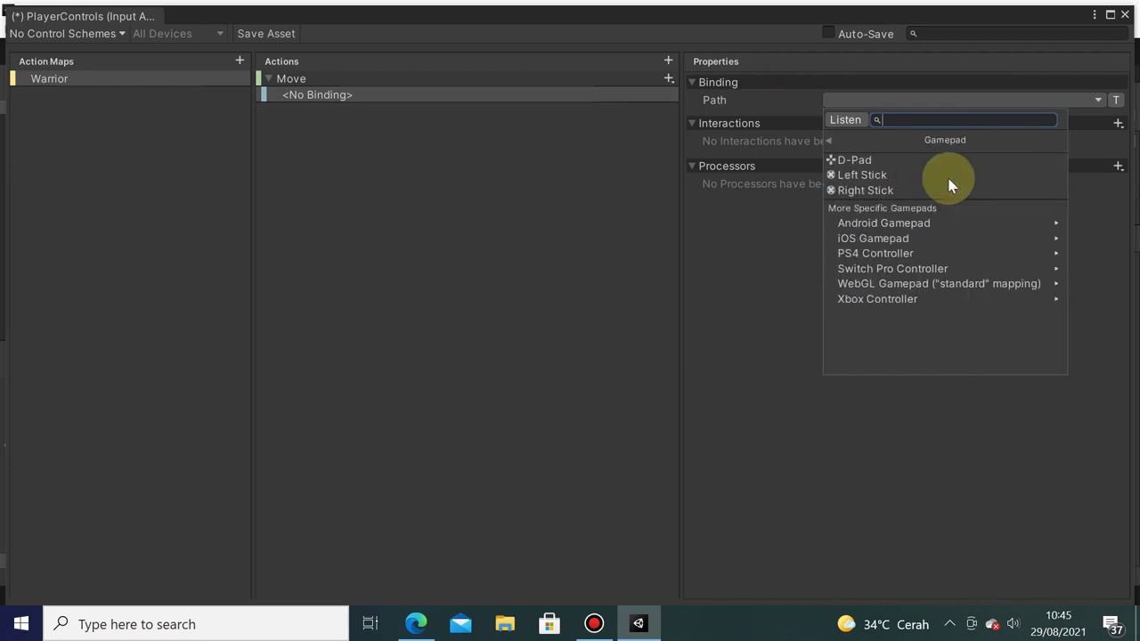
click(857, 181)
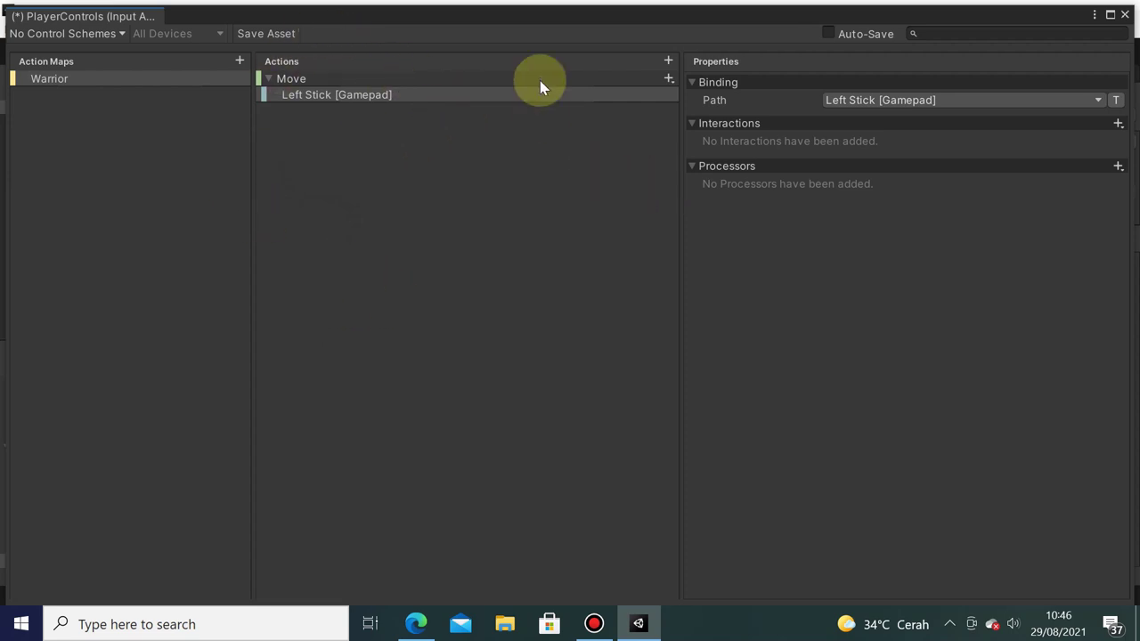
click(259, 33)
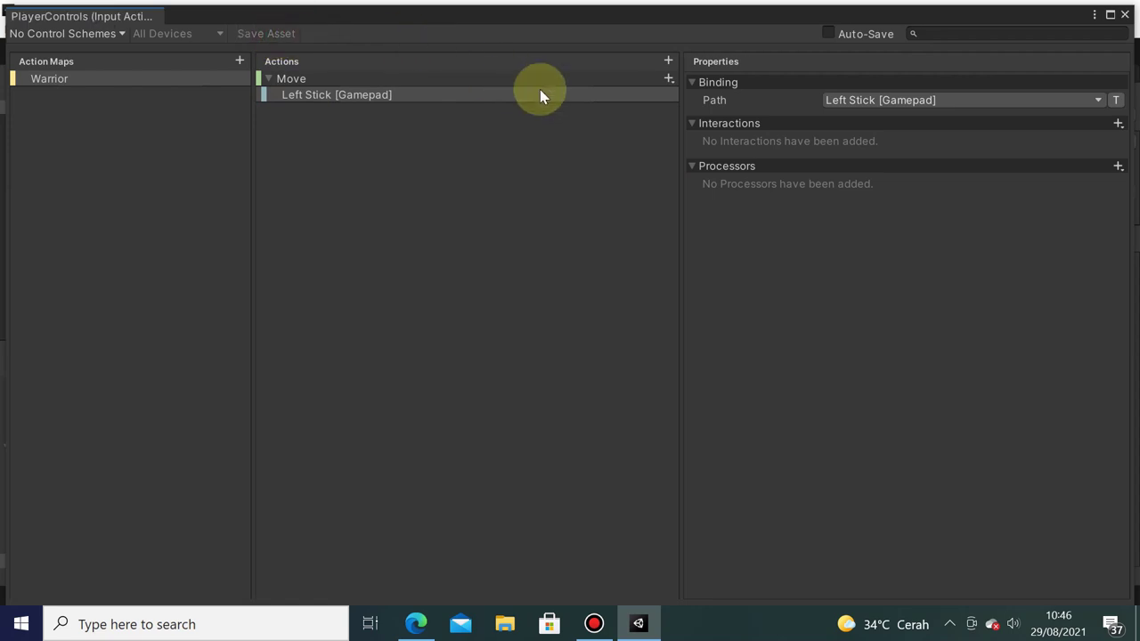
Close the Input Actions editor and set VirtualJoystick's On-Screen Stick Control Path to Left Stick [Gamepad]
click(1125, 14)
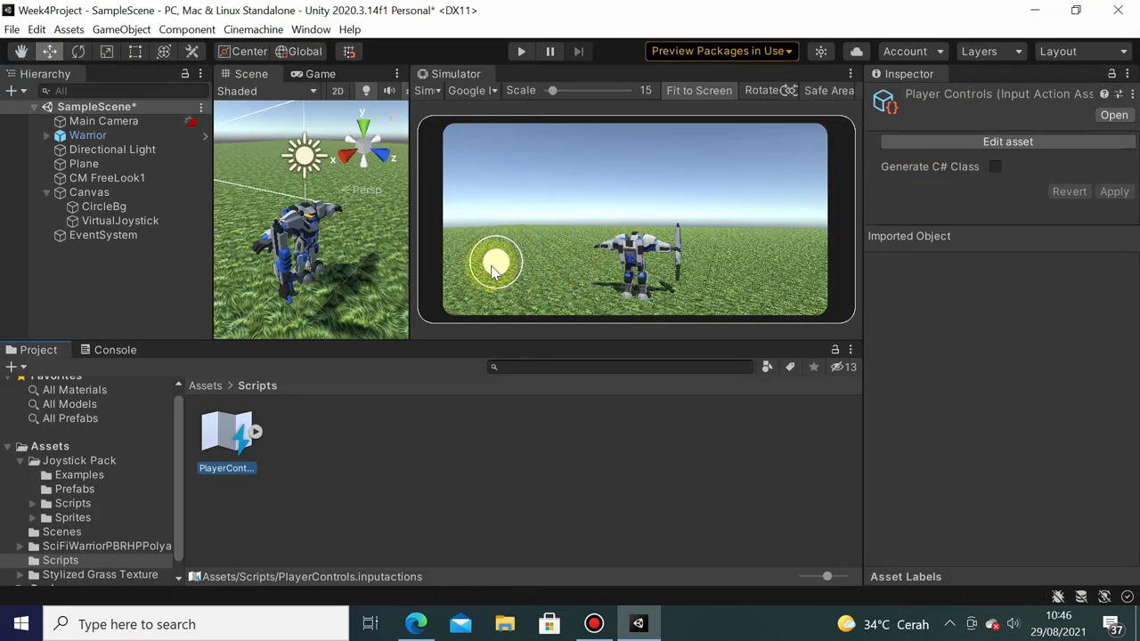
click(164, 224)
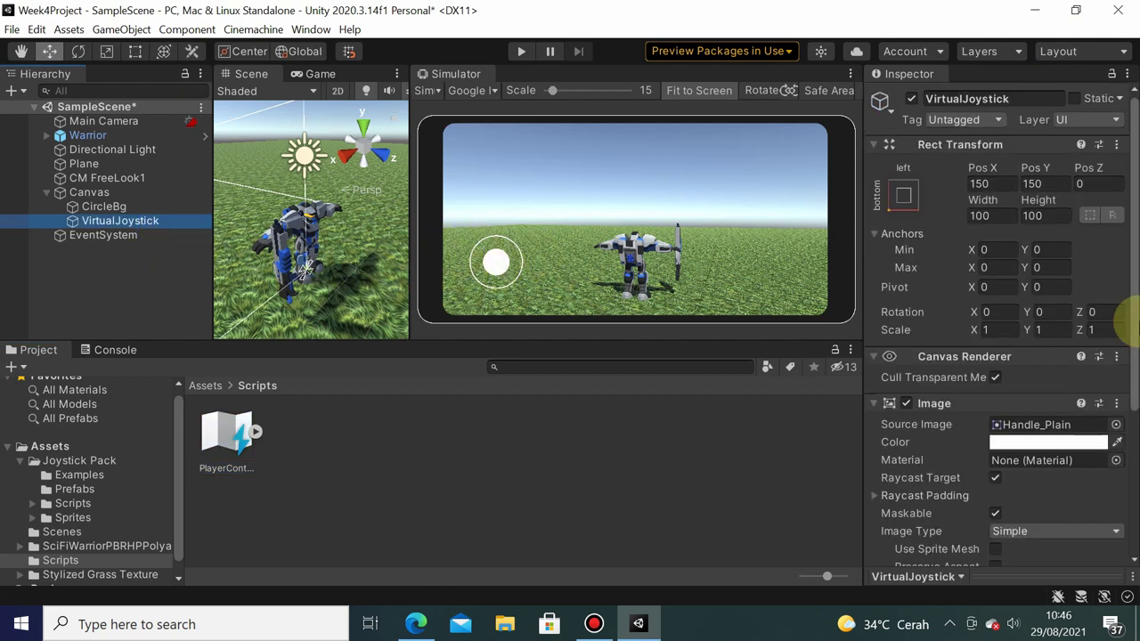
scroll(1056, 344, down, 4)
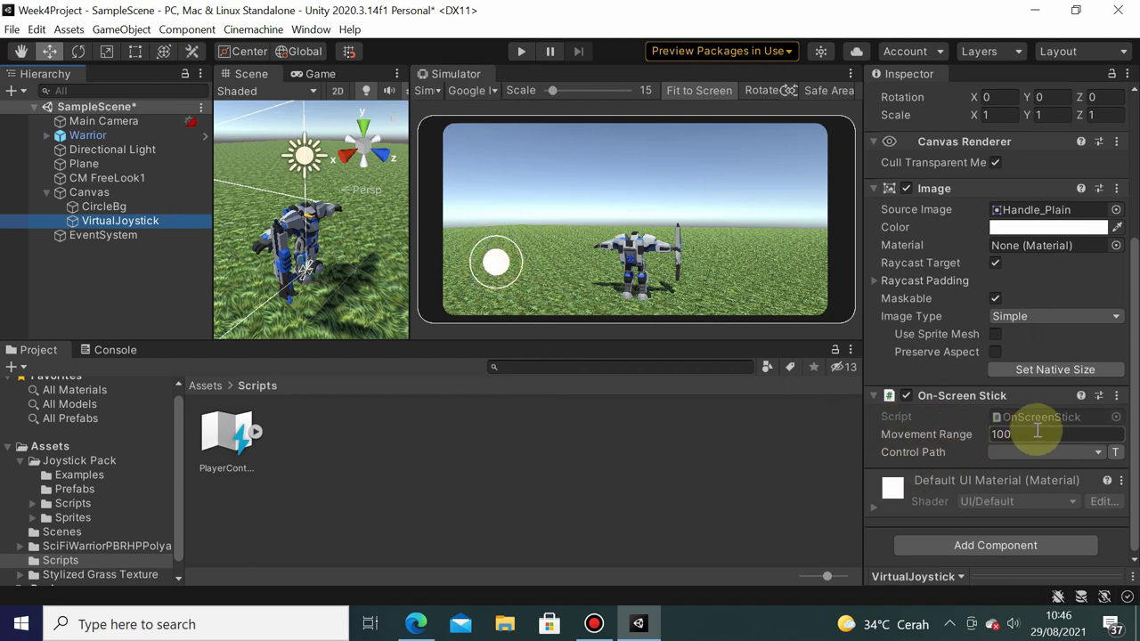
click(1089, 453)
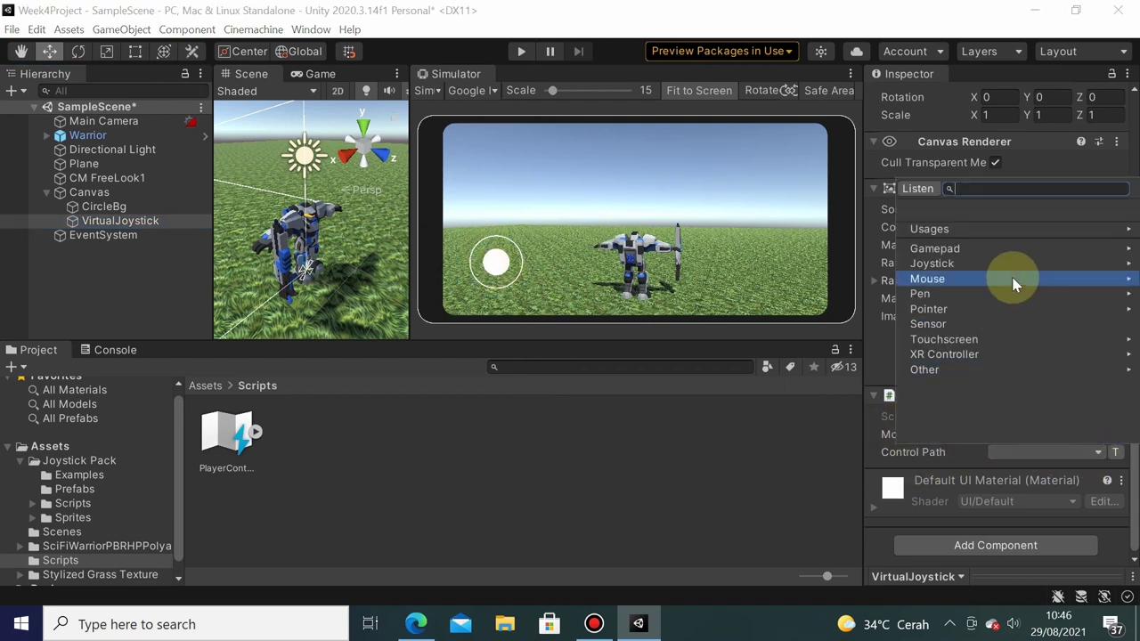
click(1015, 252)
click(984, 246)
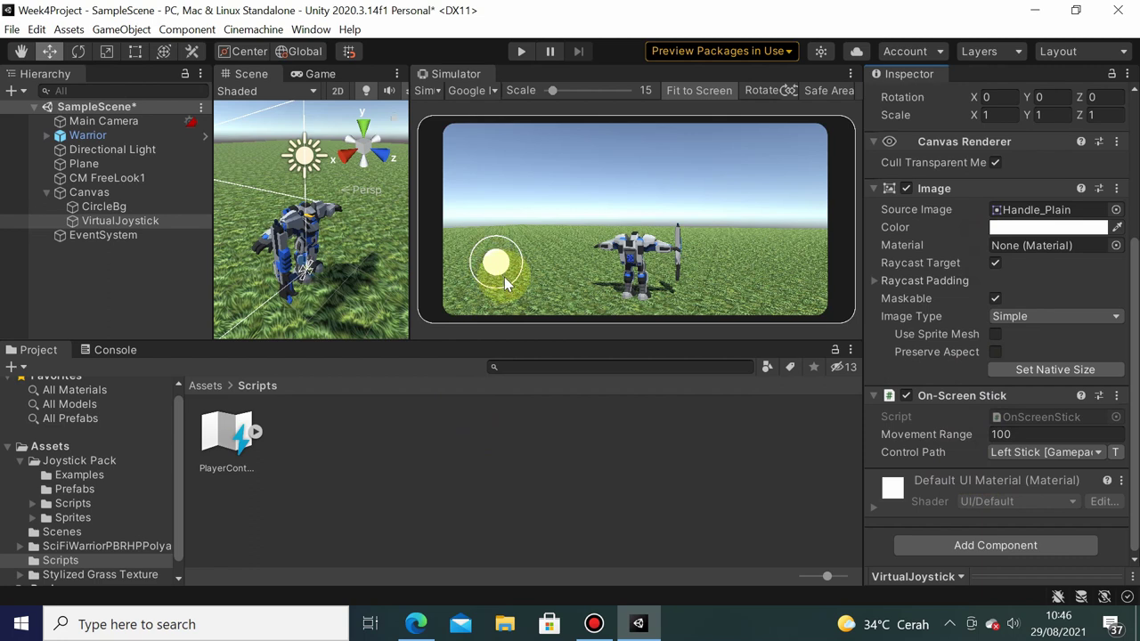
Reopen and close PlayerControls, then recheck VirtualJoystick's On-Screen Stick settings
double_click(227, 435)
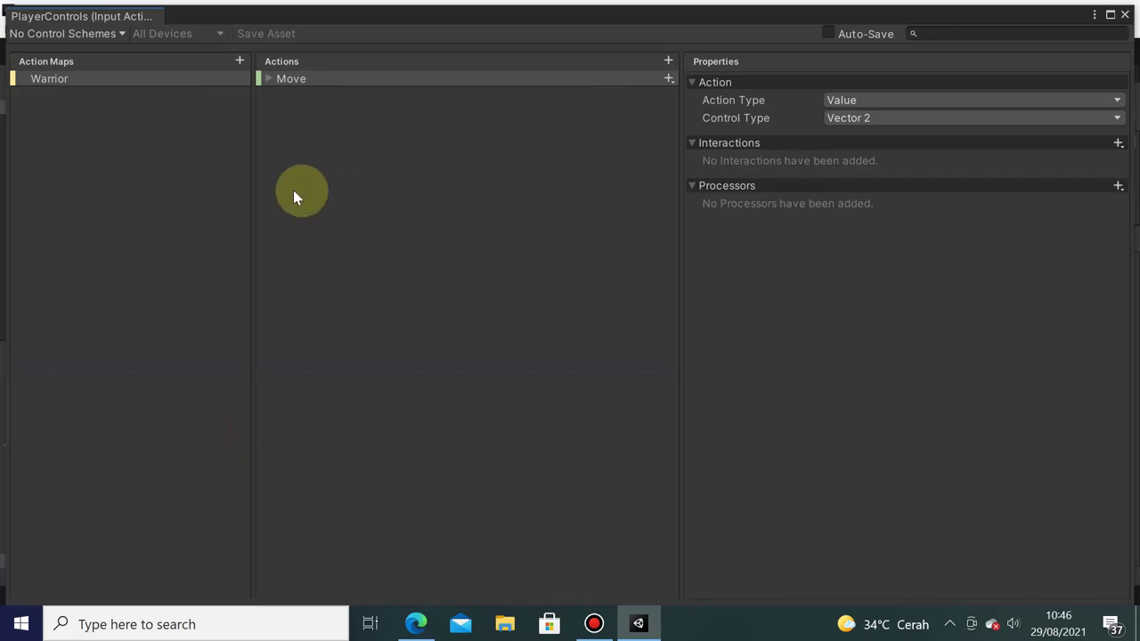
click(1125, 15)
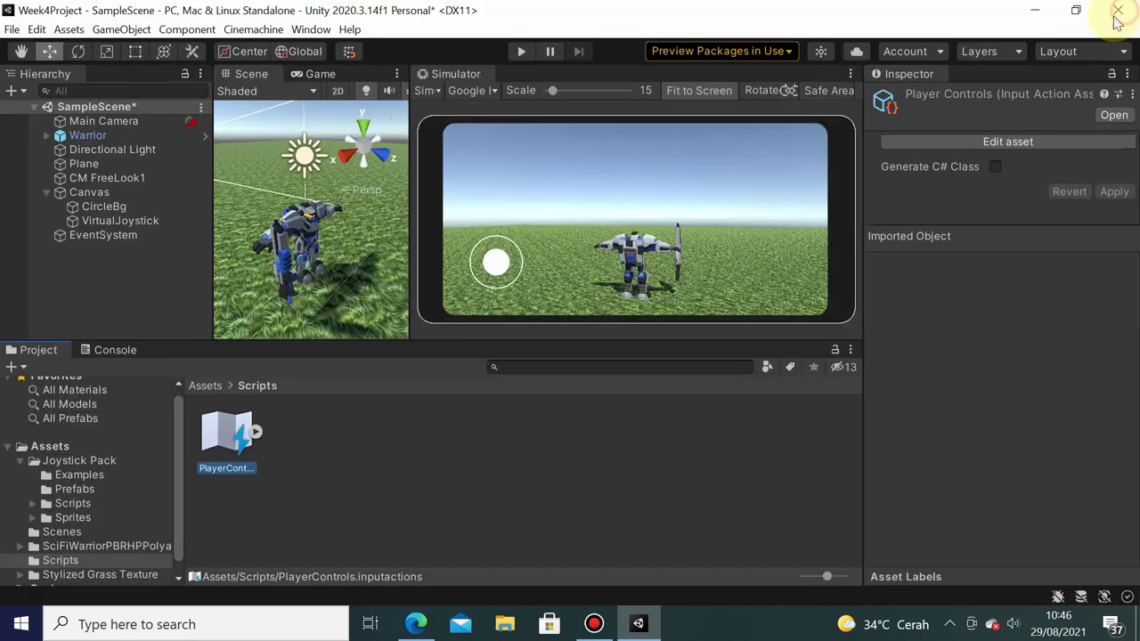
click(164, 222)
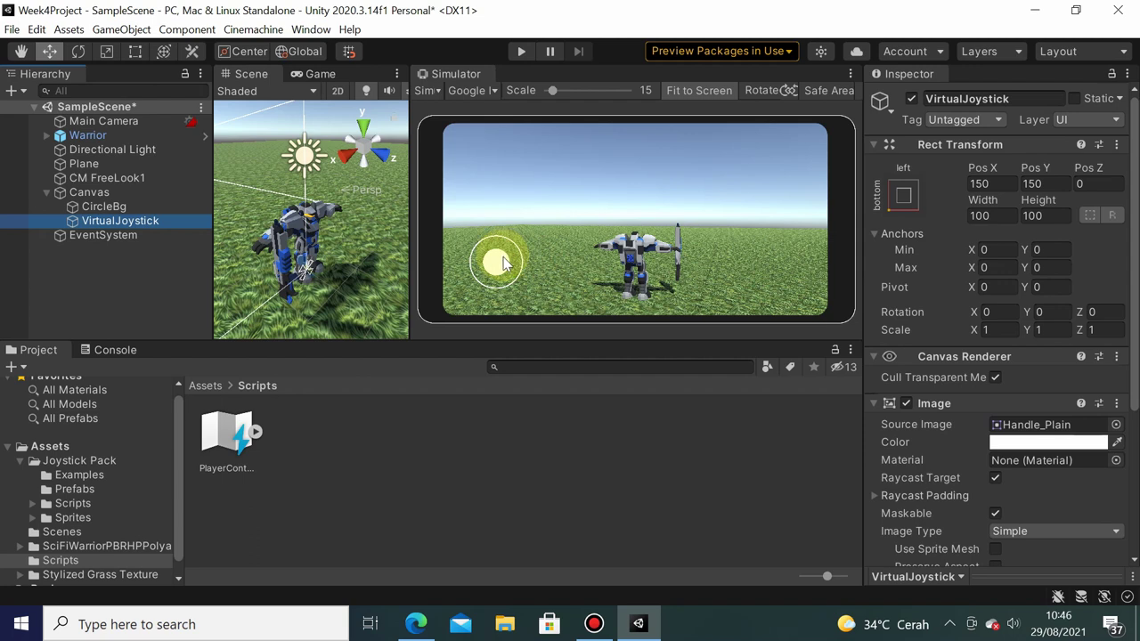
click(160, 221)
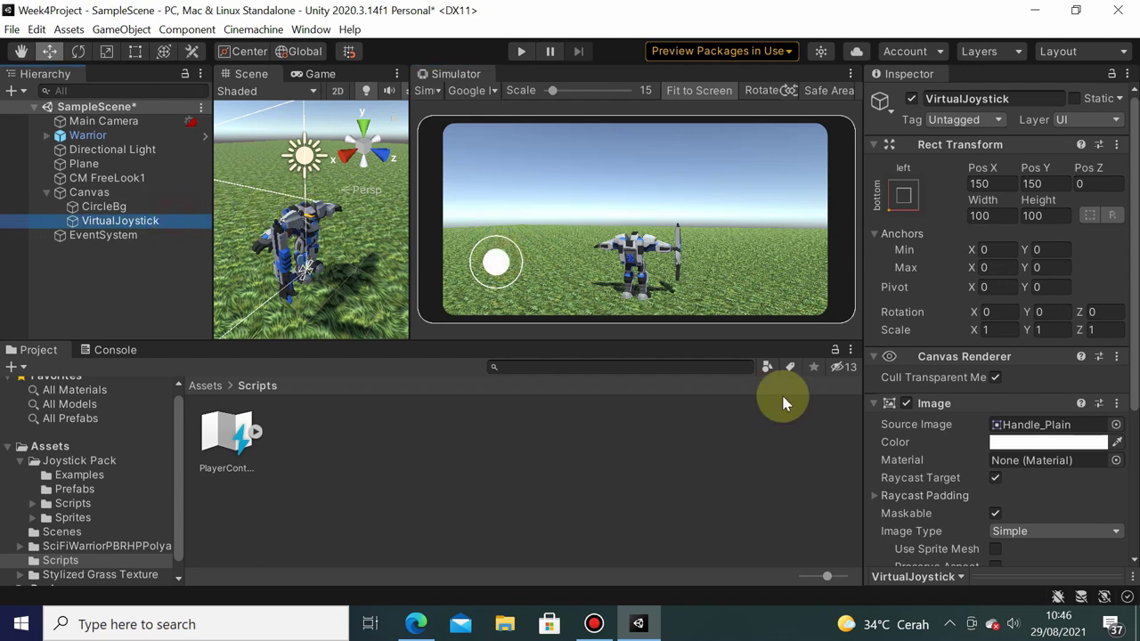
scroll(1038, 428, down, 4)
scroll(1036, 430, down, 2)
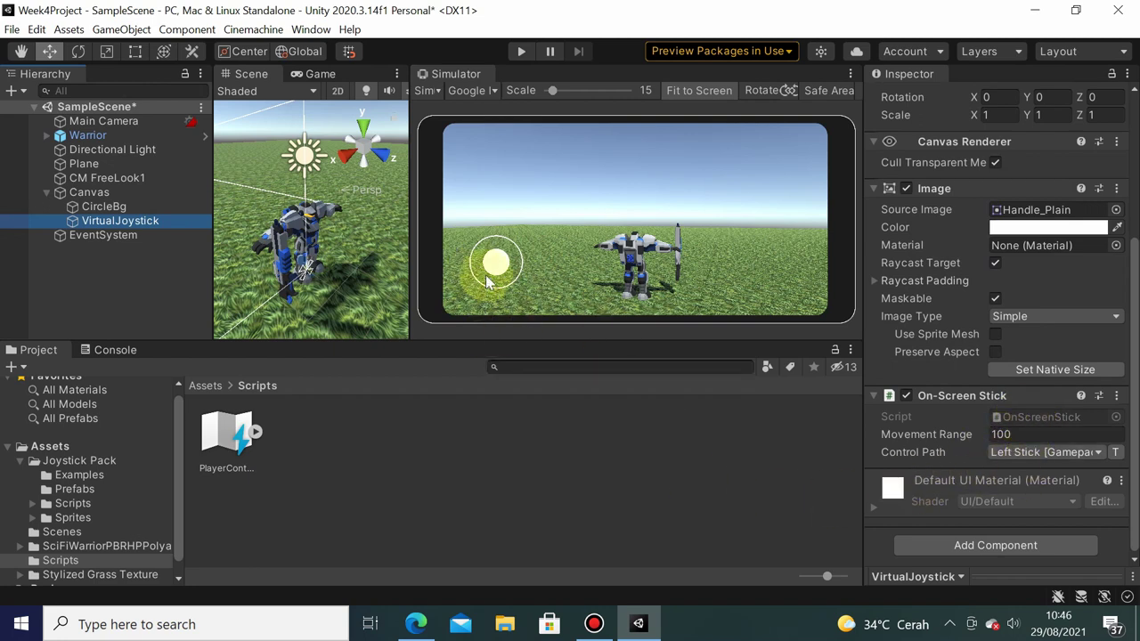
Create a C# script named PlayerHandler in Assets/Scripts and drag it onto the Warrior
right_click(329, 466)
click(490, 38)
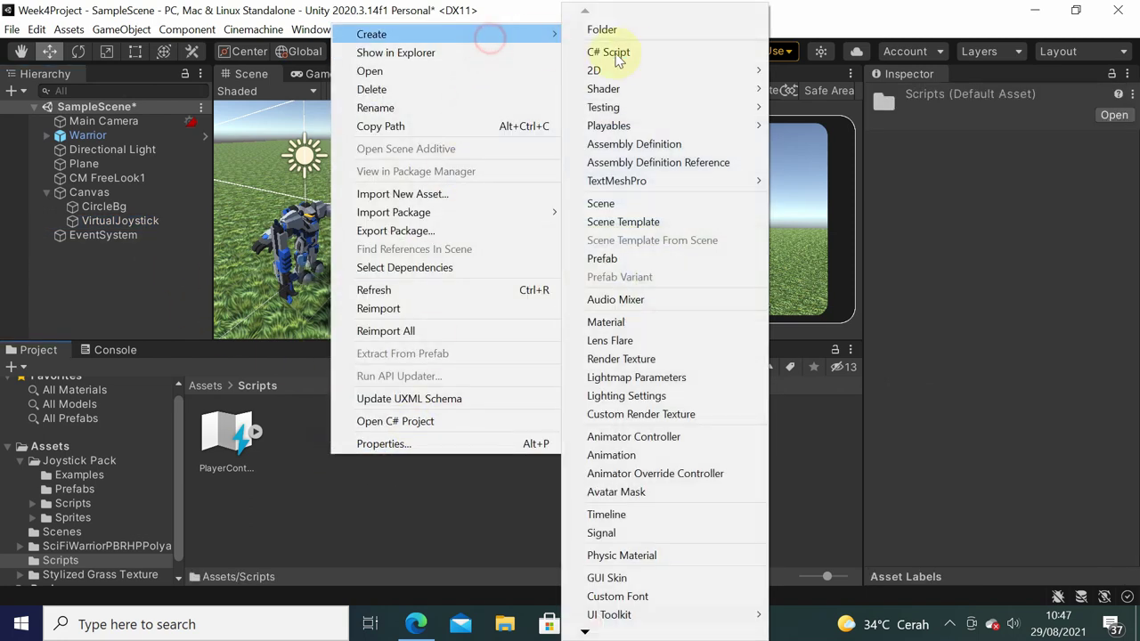
click(611, 52)
text(PlayerHandler)
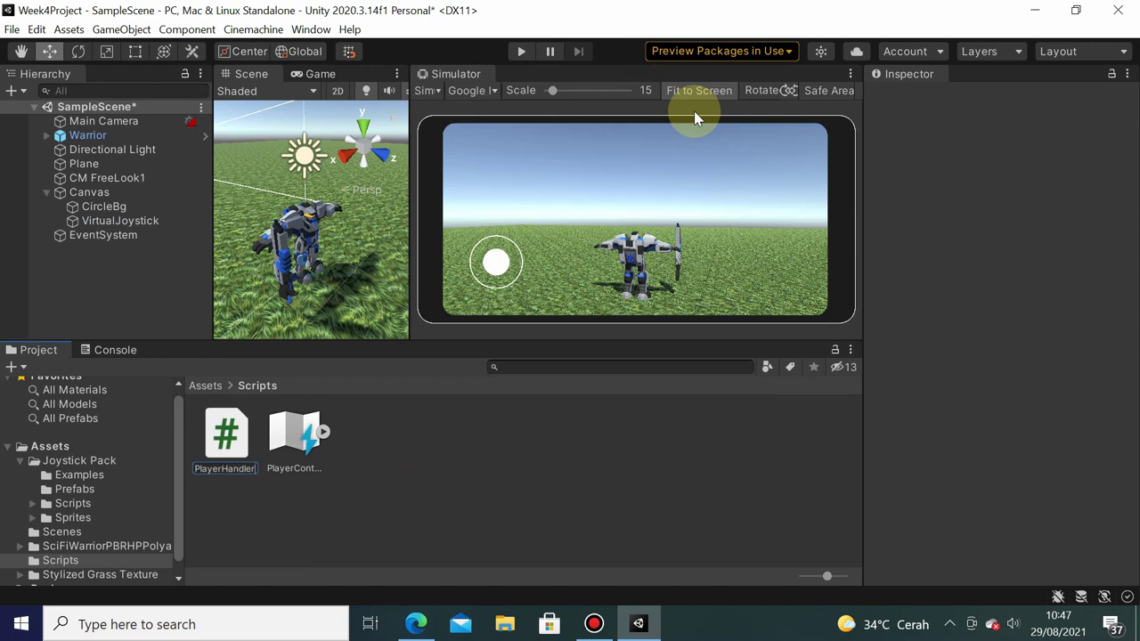
key(Return)
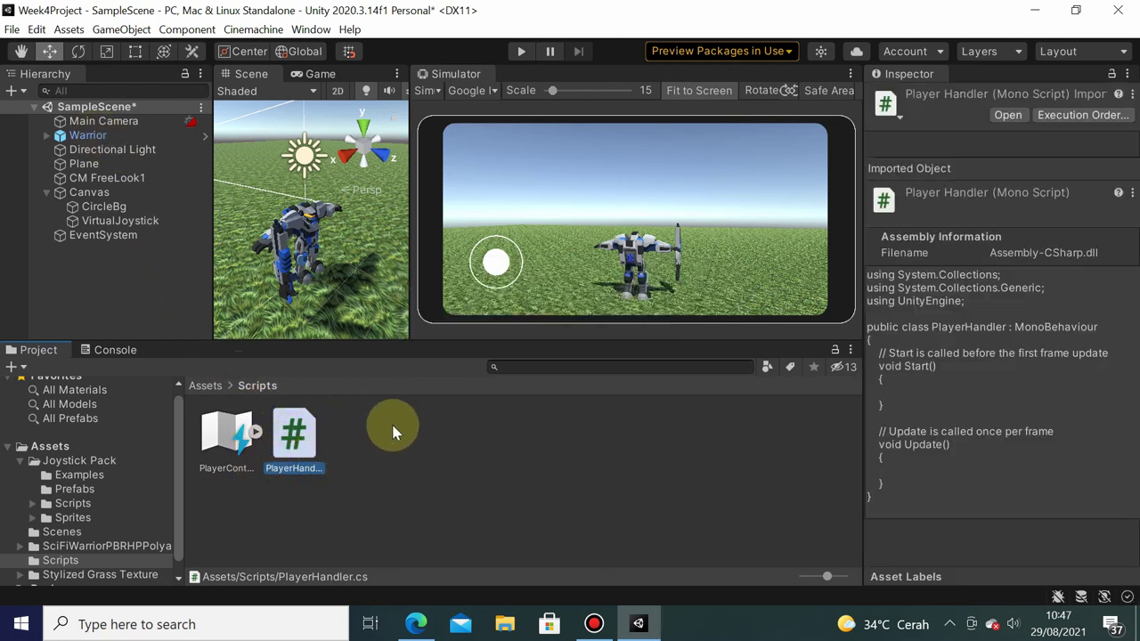
drag(301, 448, 106, 141)
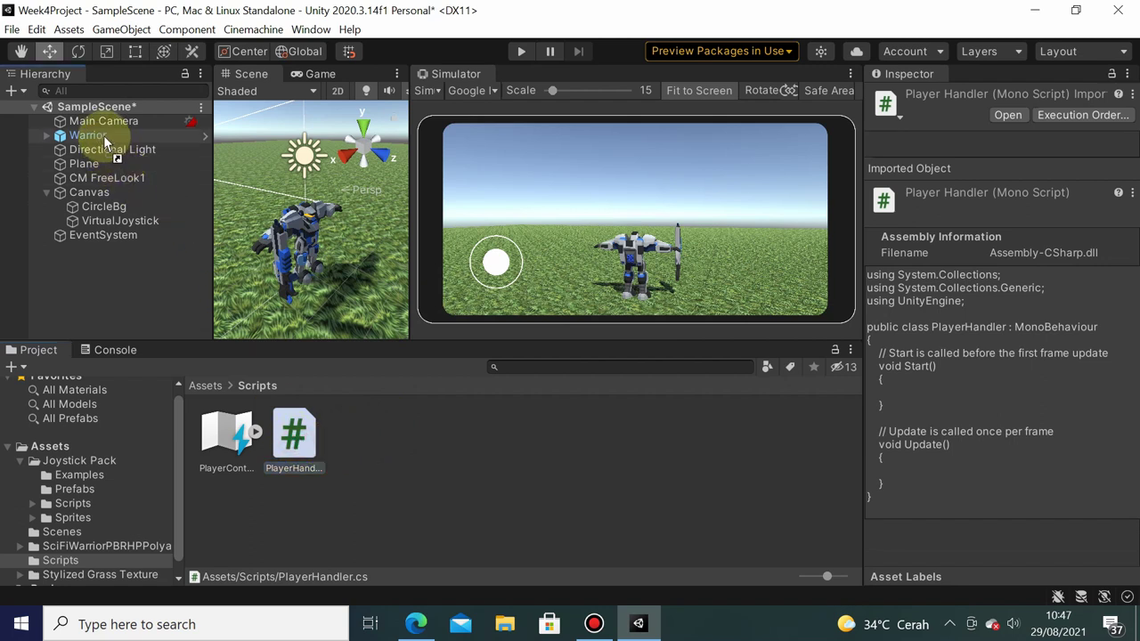
scroll(1069, 356, down, 5)
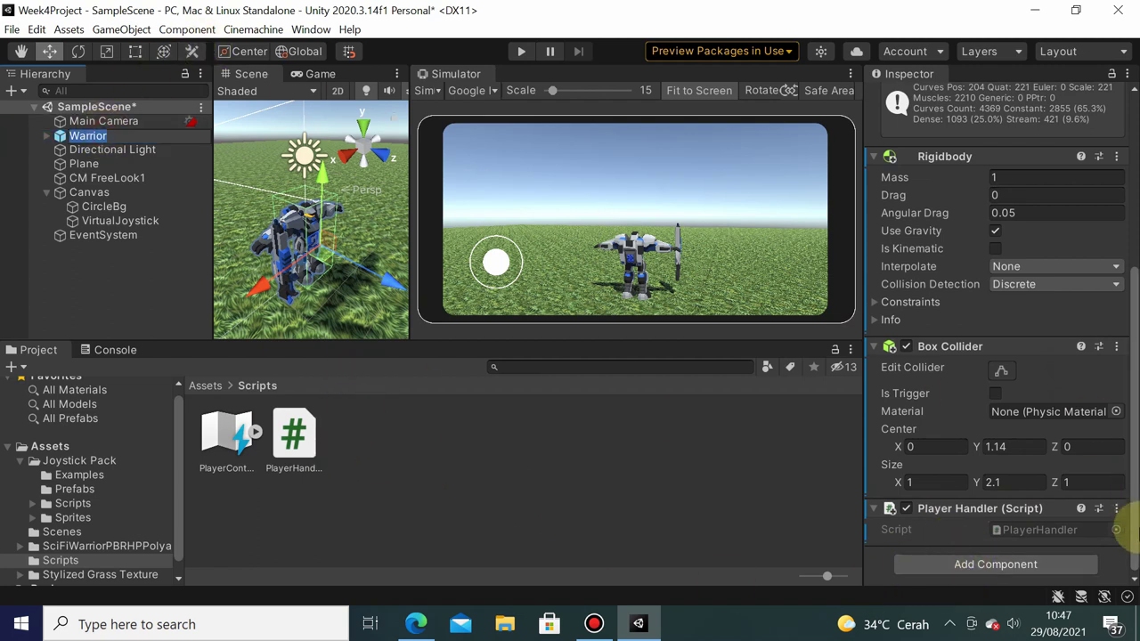
Add a Player Input component to the Warrior
click(1059, 564)
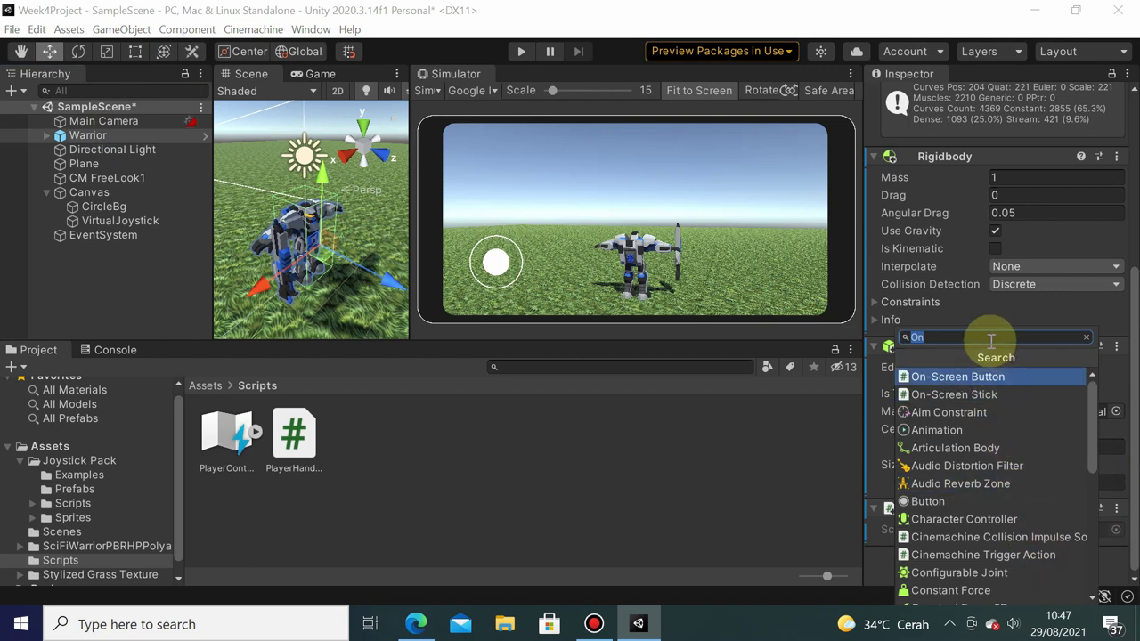
text(Player In)
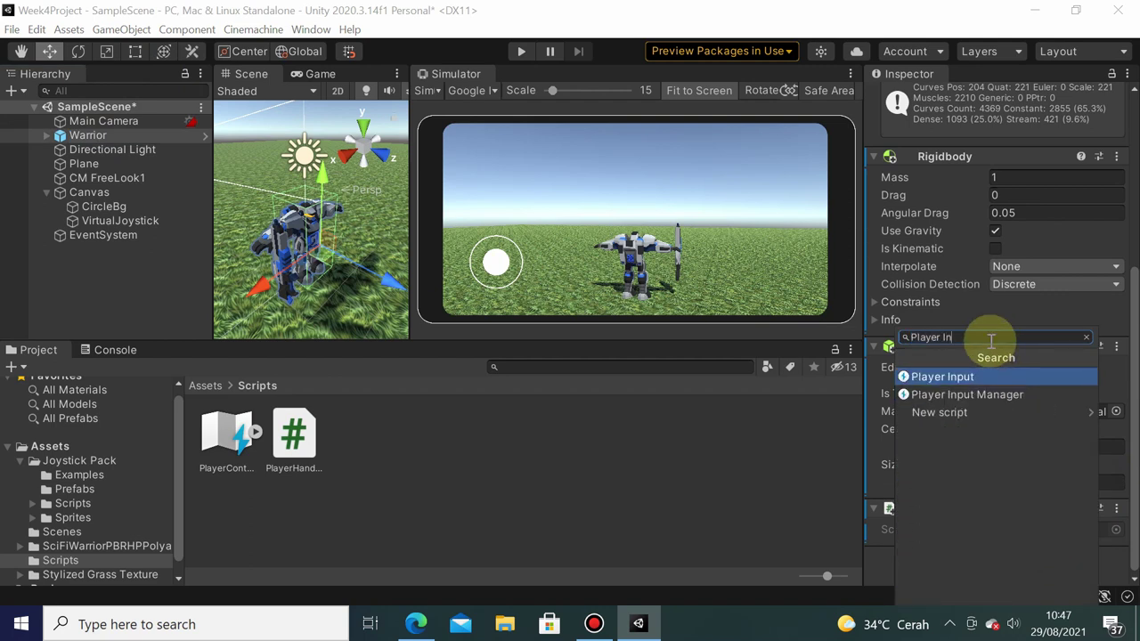
click(997, 375)
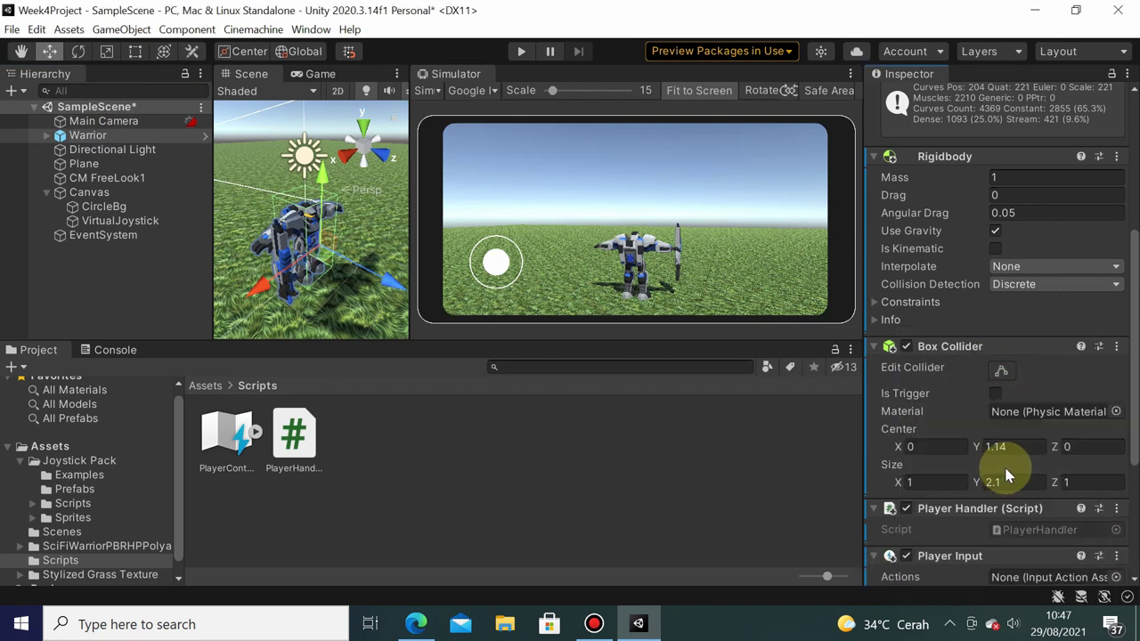
scroll(1025, 446, down, 5)
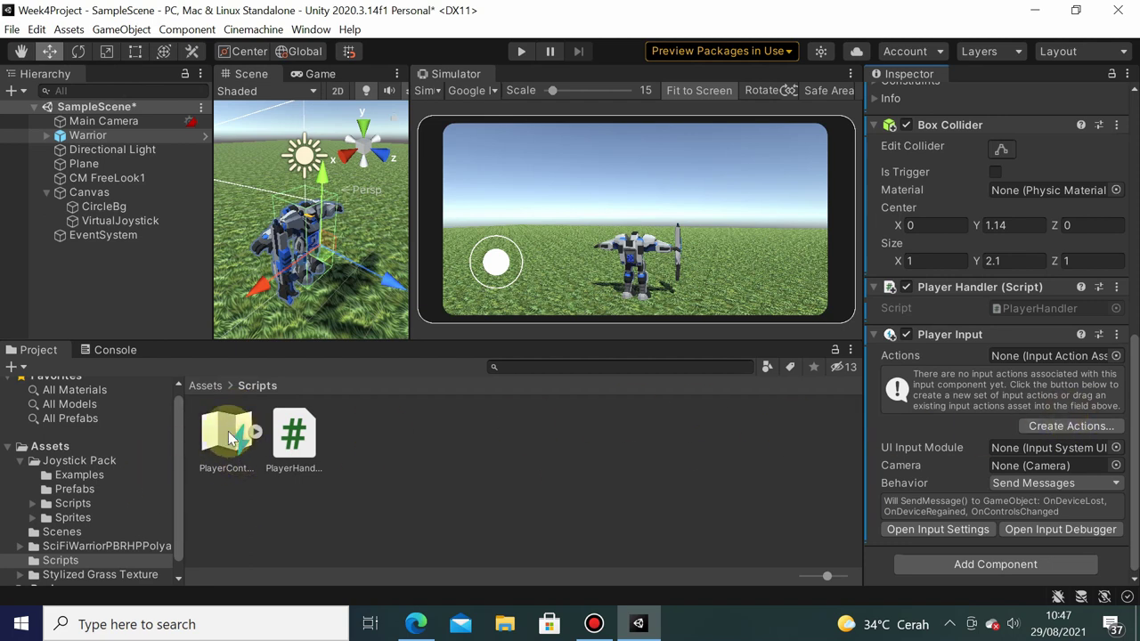
Assign PlayerControls as the Player Input actions and set Behavior to Invoke Unity Events
mouse_move(230, 437)
mouse_down()
mouse_move(999, 345)
mouse_move(1033, 360)
mouse_up()
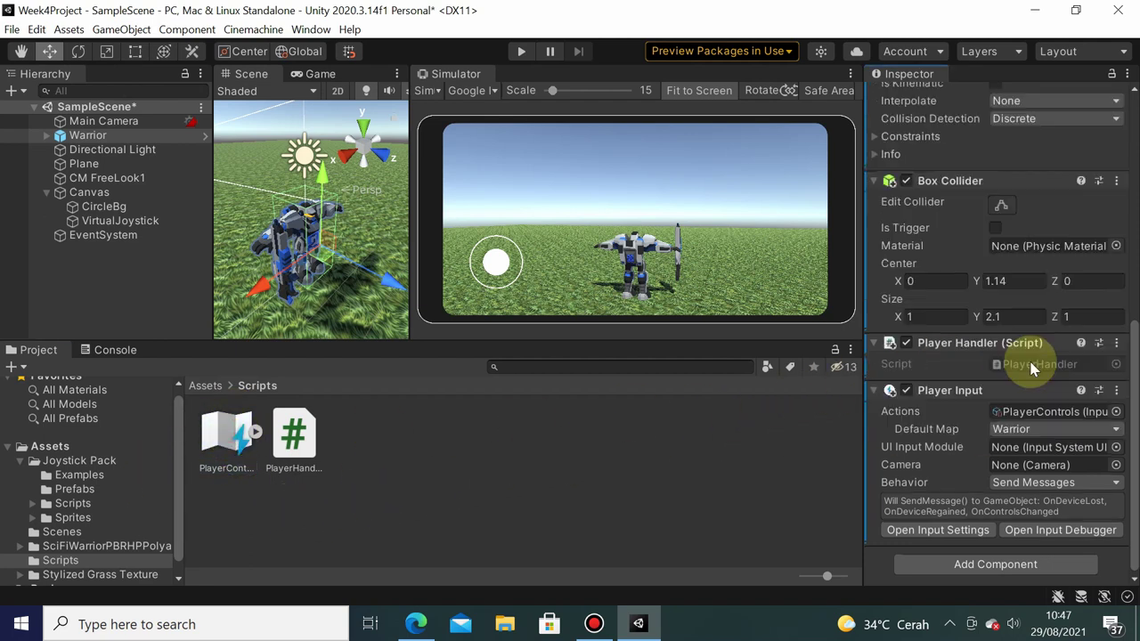
click(1025, 483)
click(1019, 544)
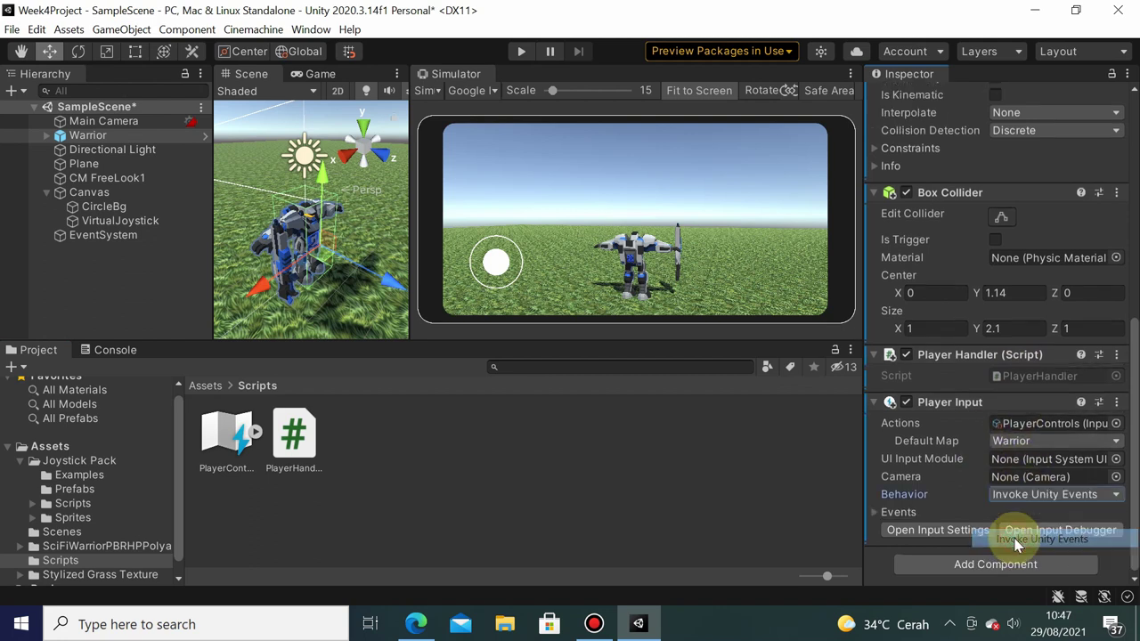
Expand the Warrior map's Move event and select the PlayerHandler script asset
click(879, 513)
scroll(926, 449, down, 5)
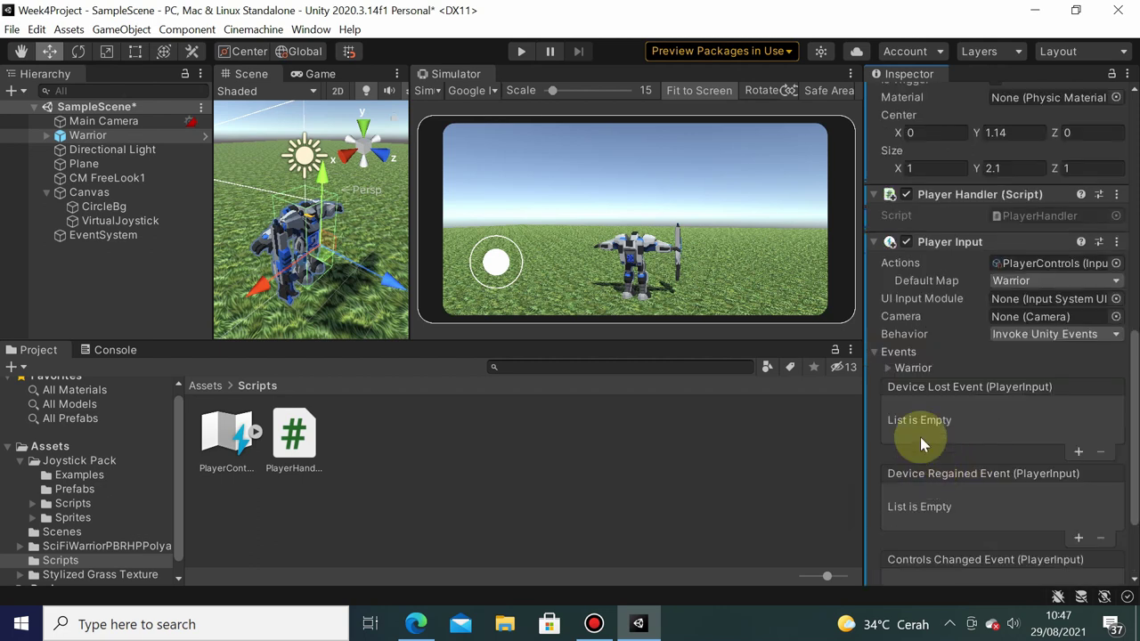
click(887, 368)
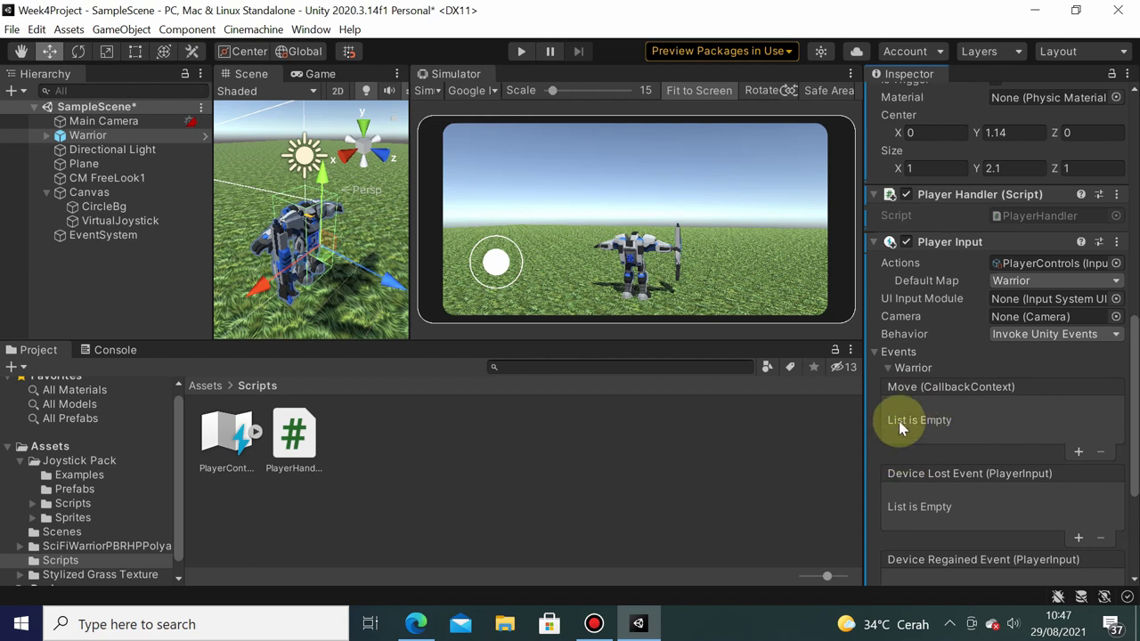
click(291, 454)
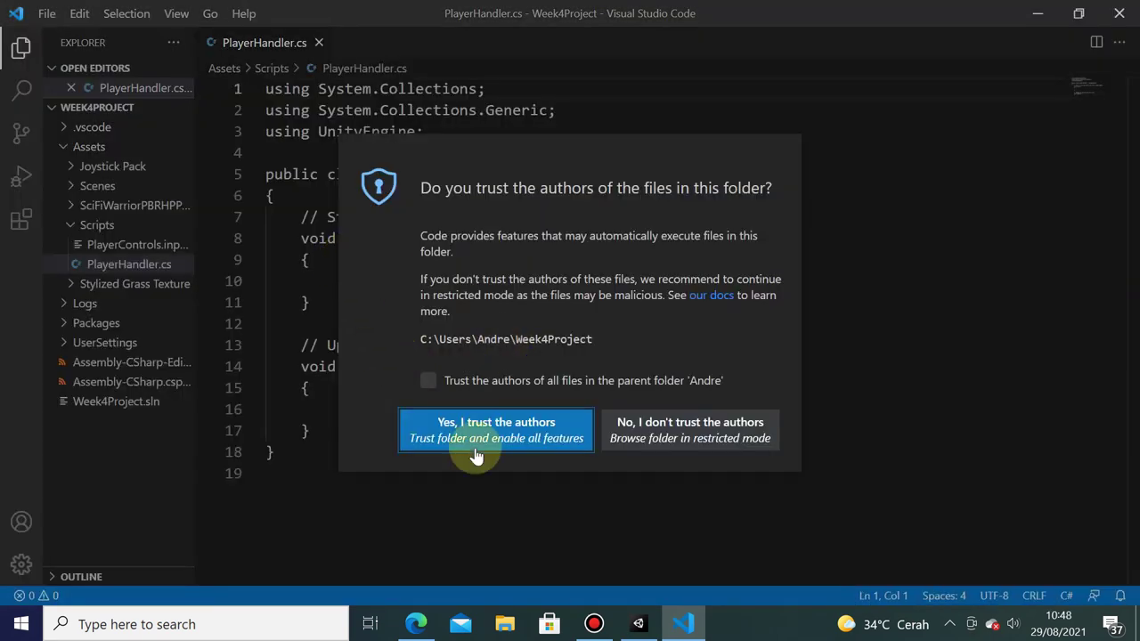
Trust the project folder, choose Week4Project.sln, and browse the file's symbol list
click(476, 456)
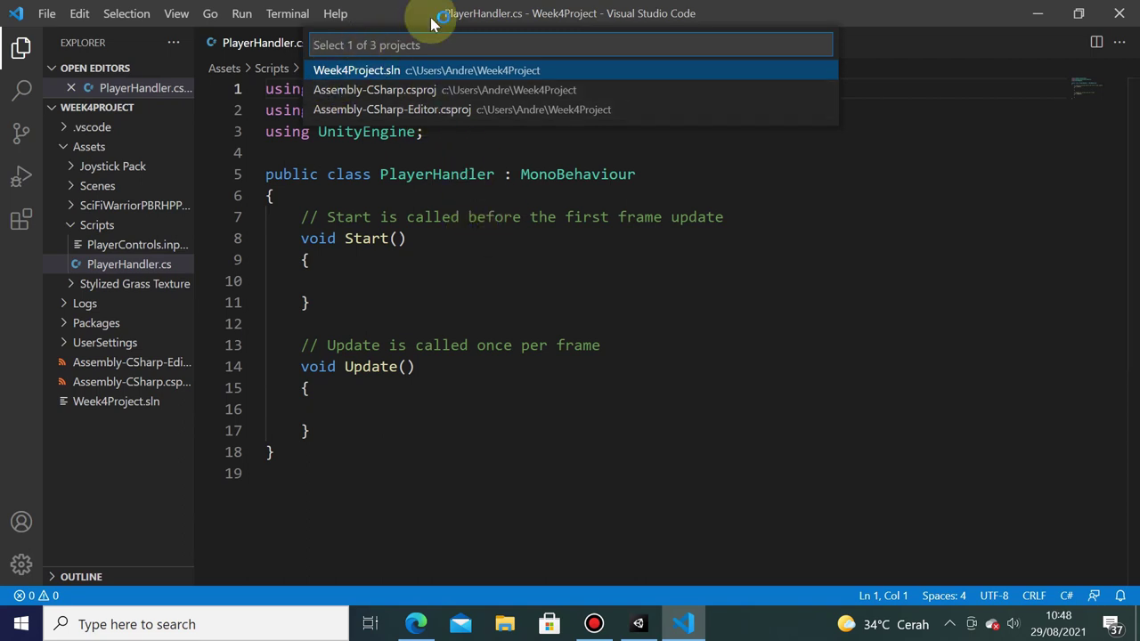
click(376, 71)
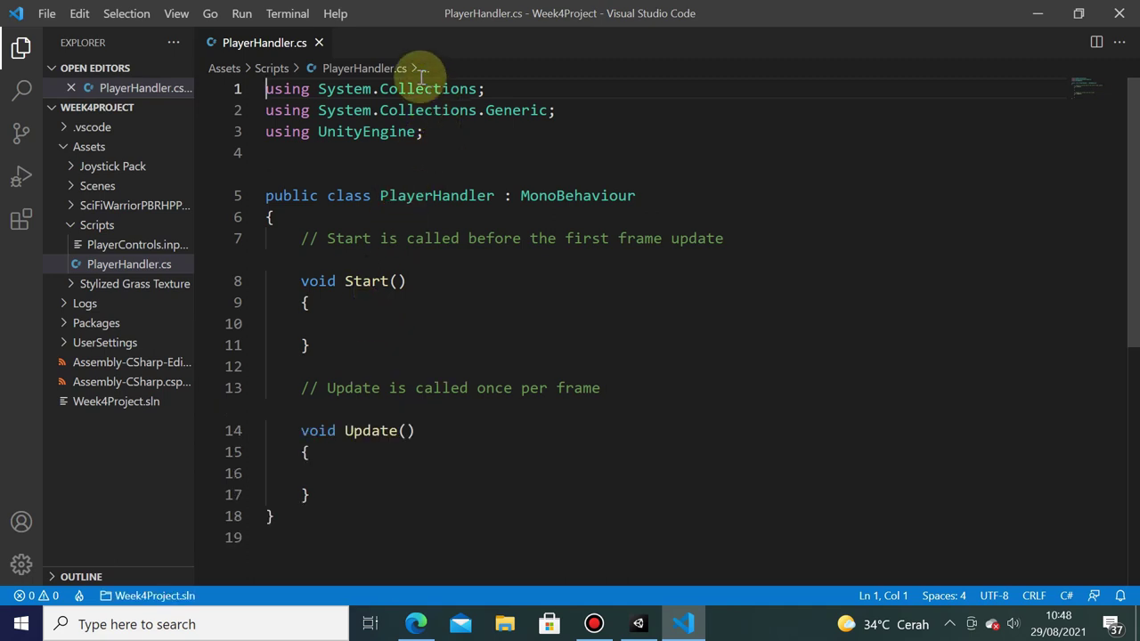
click(426, 69)
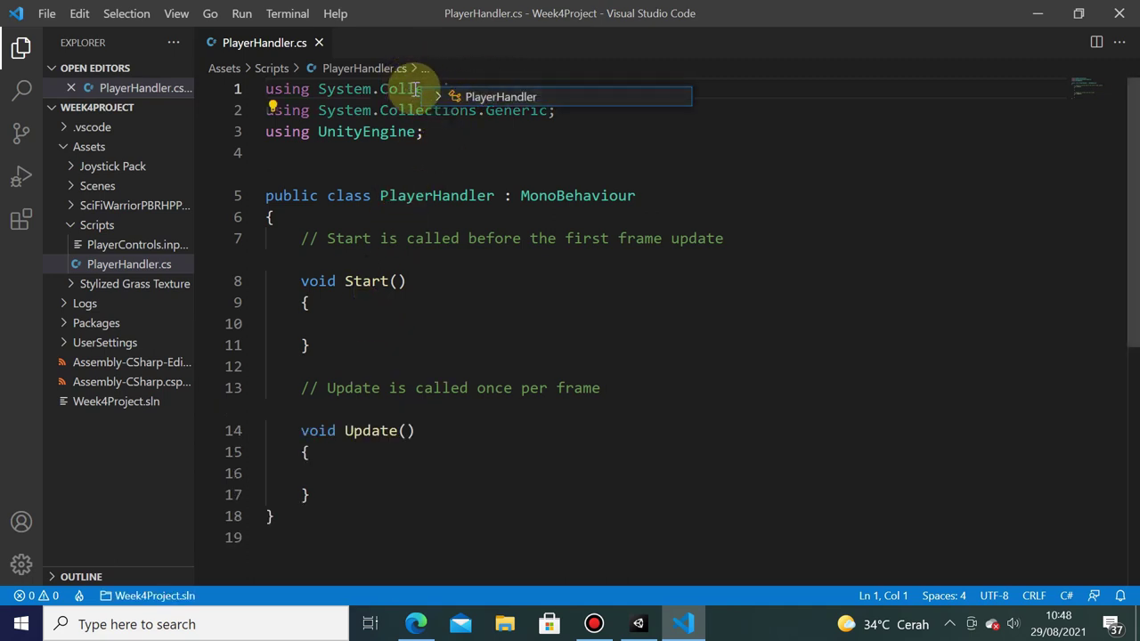
click(419, 224)
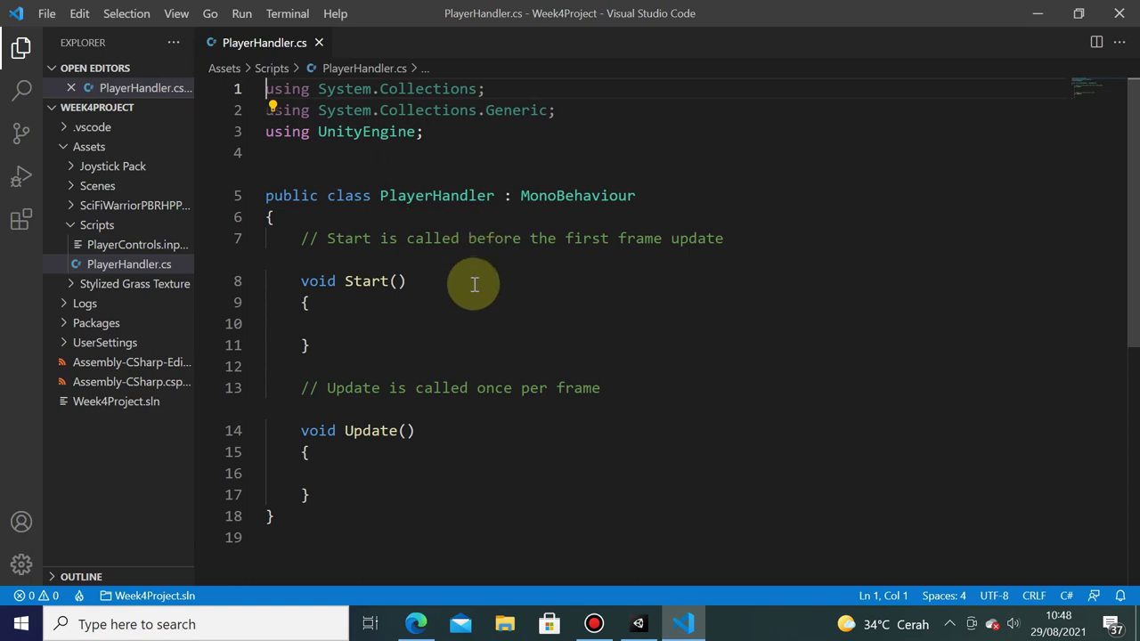
click(428, 77)
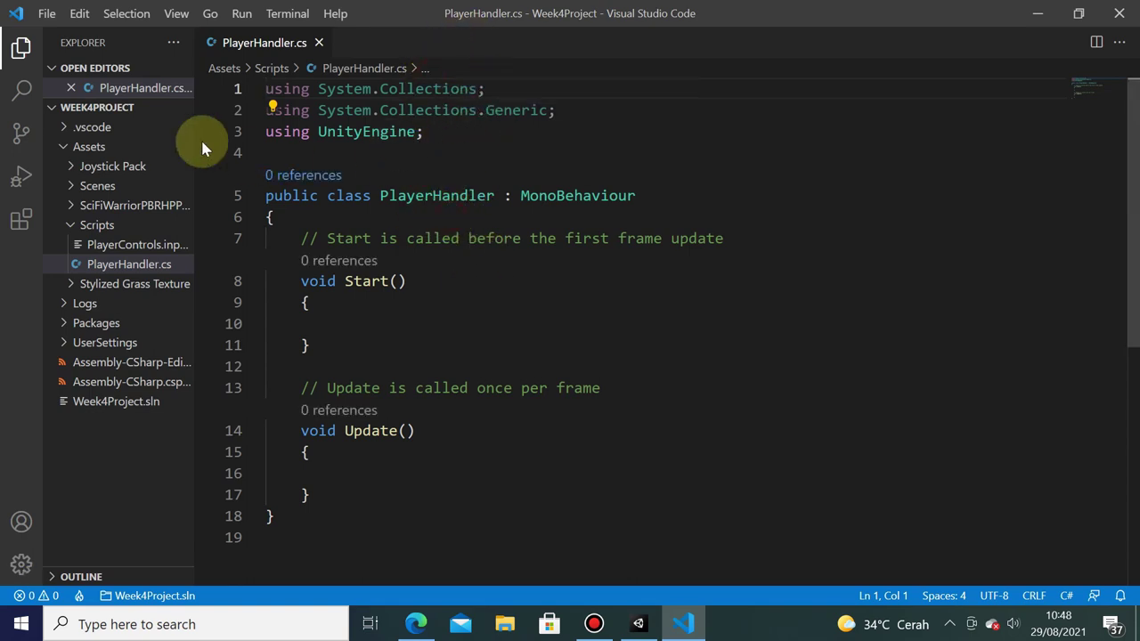
Open and dismiss the command palette, then place the caret after the class's opening brace
click(175, 14)
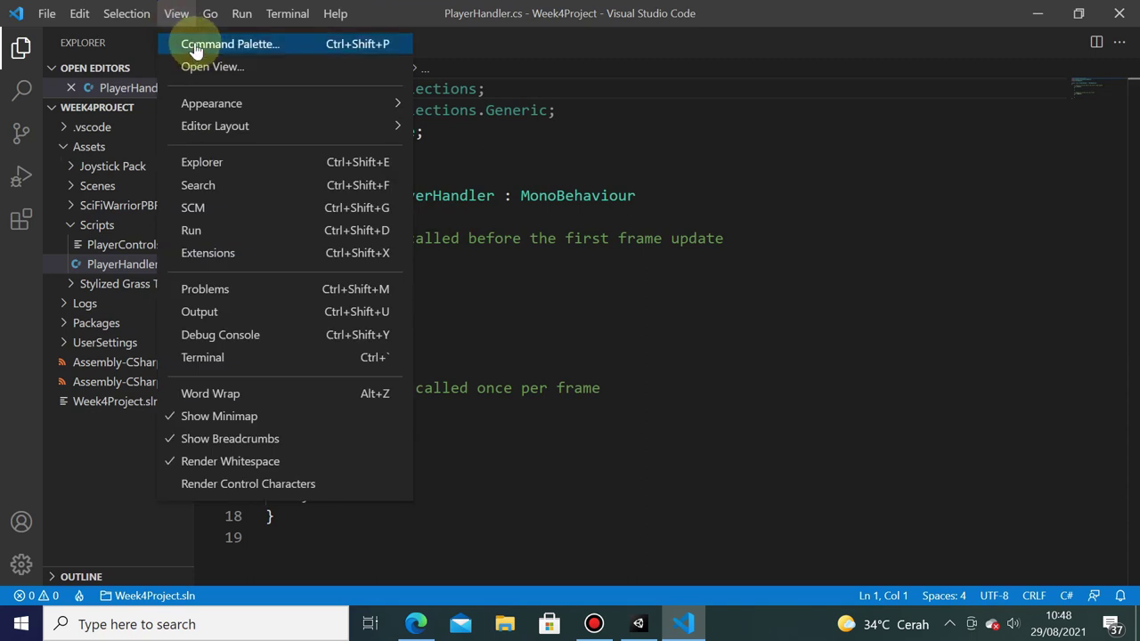
click(196, 46)
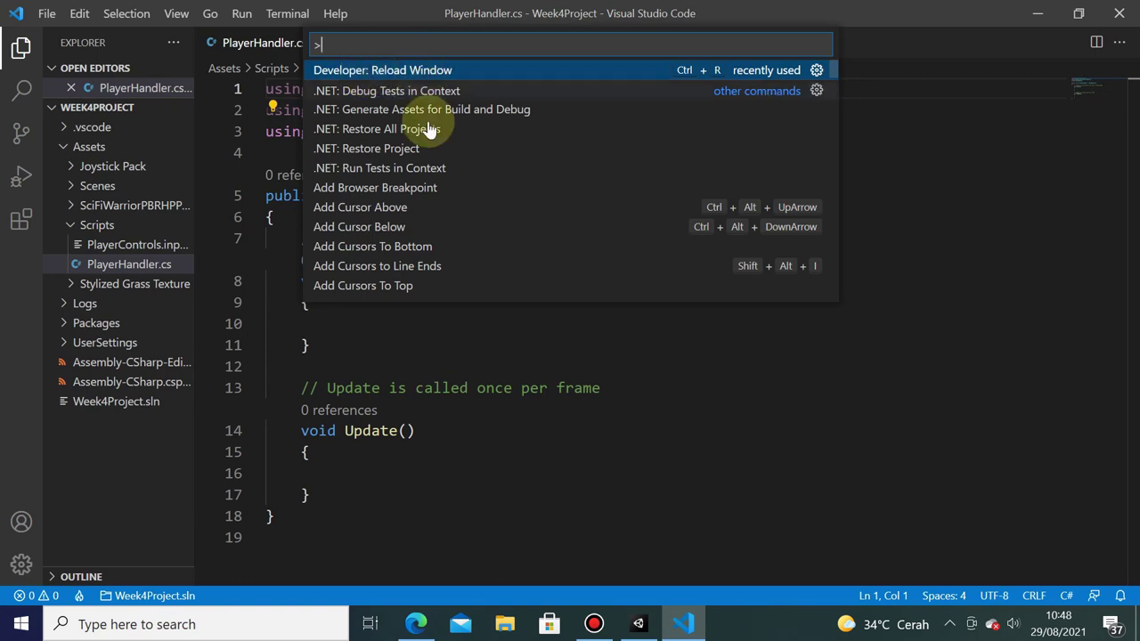
click(519, 457)
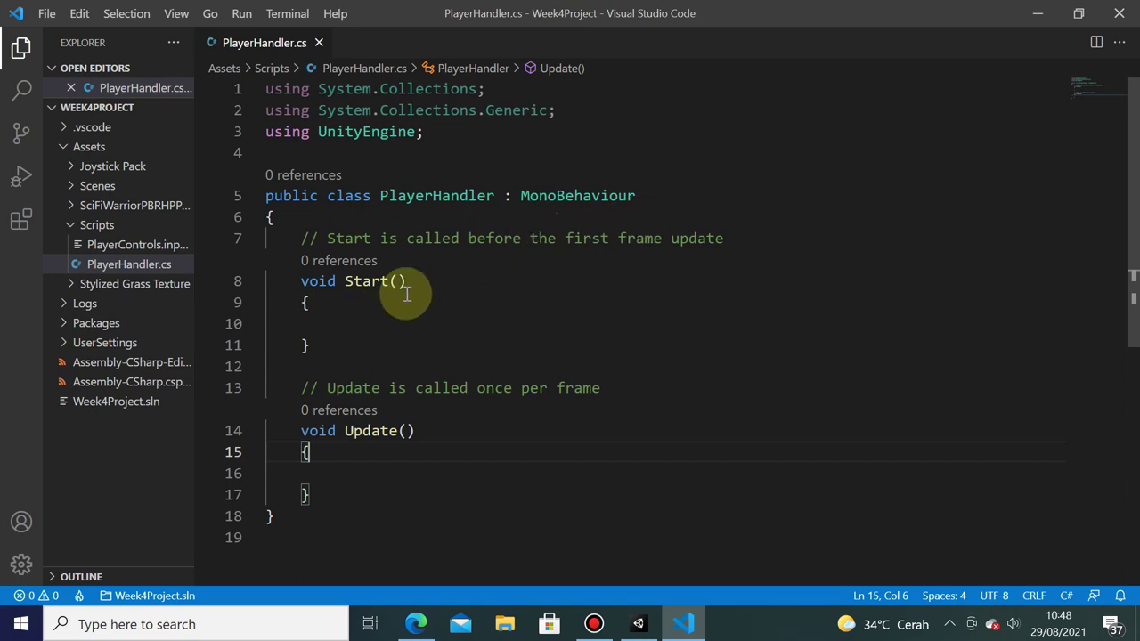
click(722, 215)
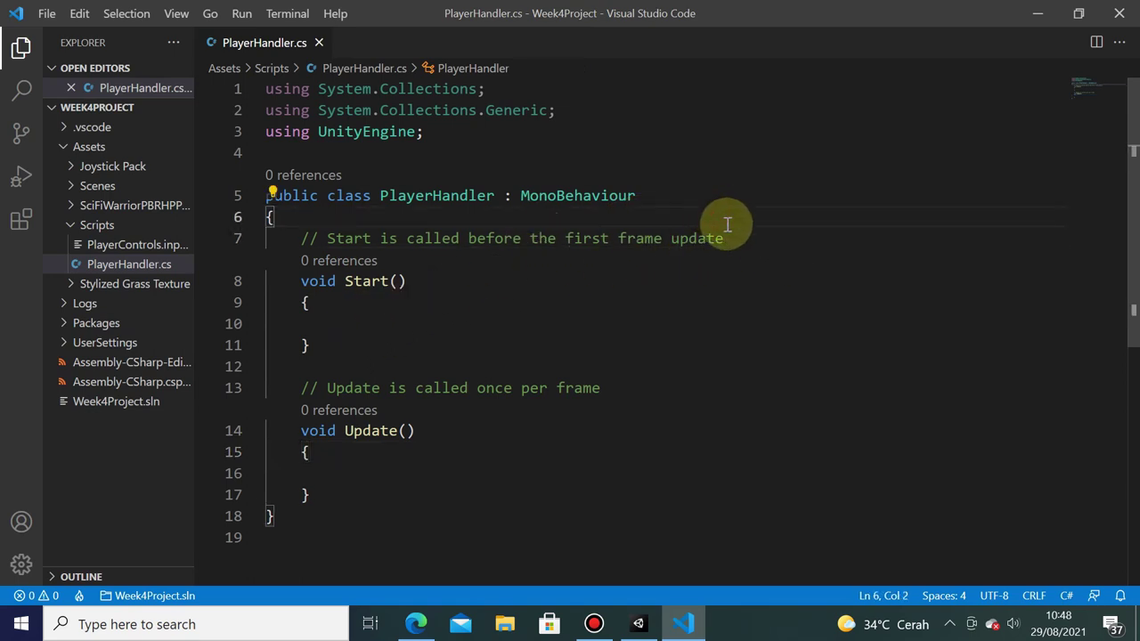
Write 'public void OnMove(InputAction.CallbackContext ctx)' and add the UnityEngine.InputSystem using directive
key(Return)
text(pr)
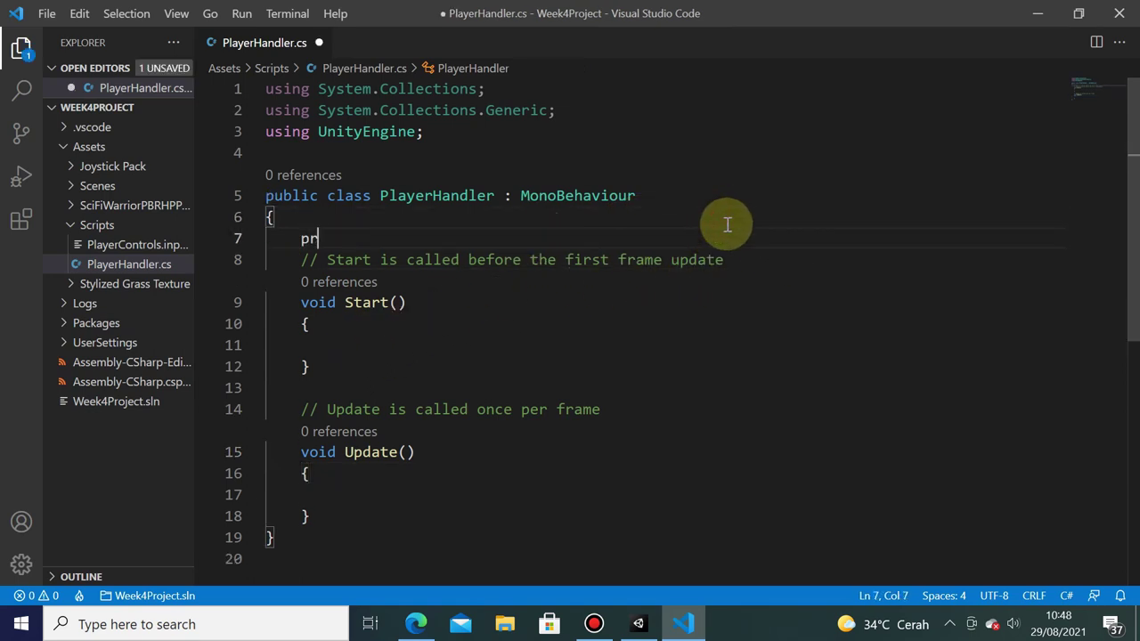
text(iv)
key(BackSpace)
key(BackSpace)
key(BackSpace)
text(ub)
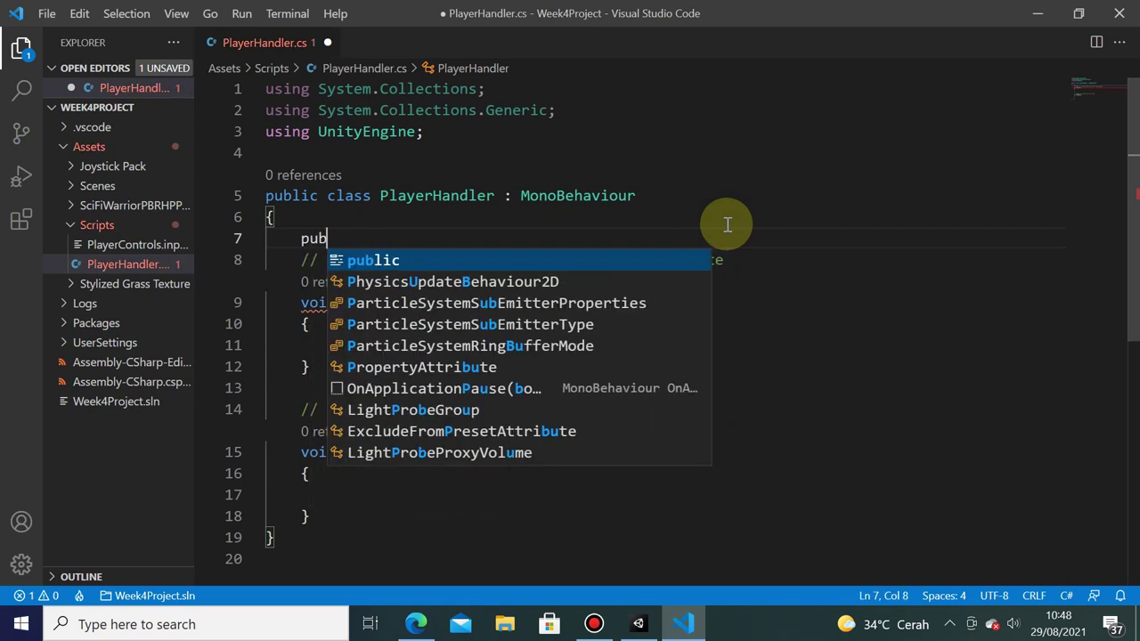
text(lic void O)
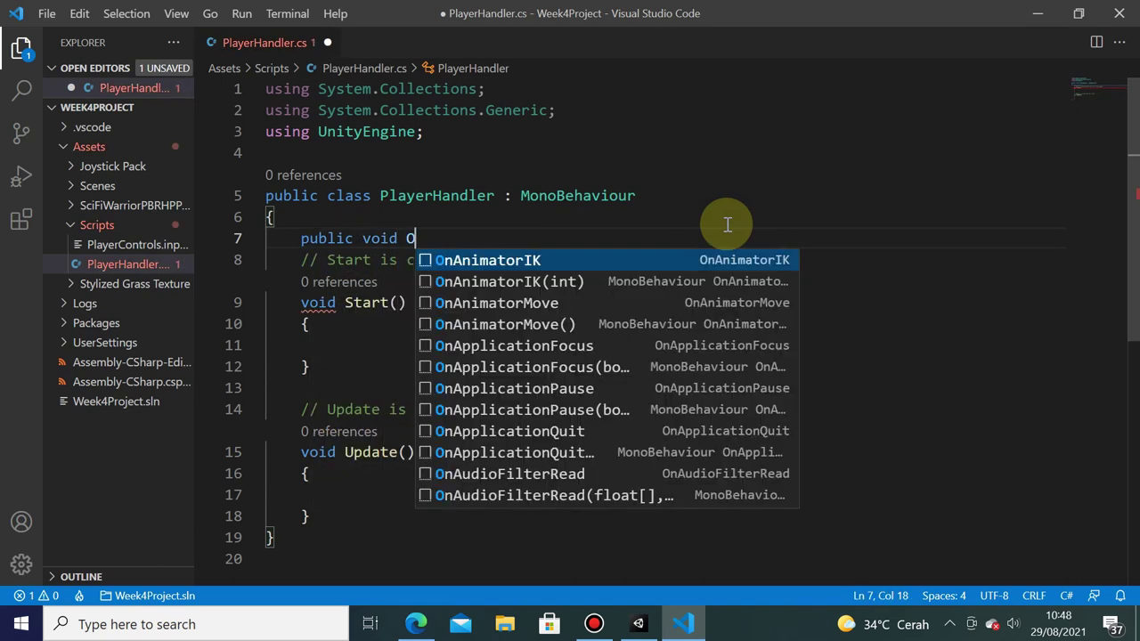
text(nMove(I)
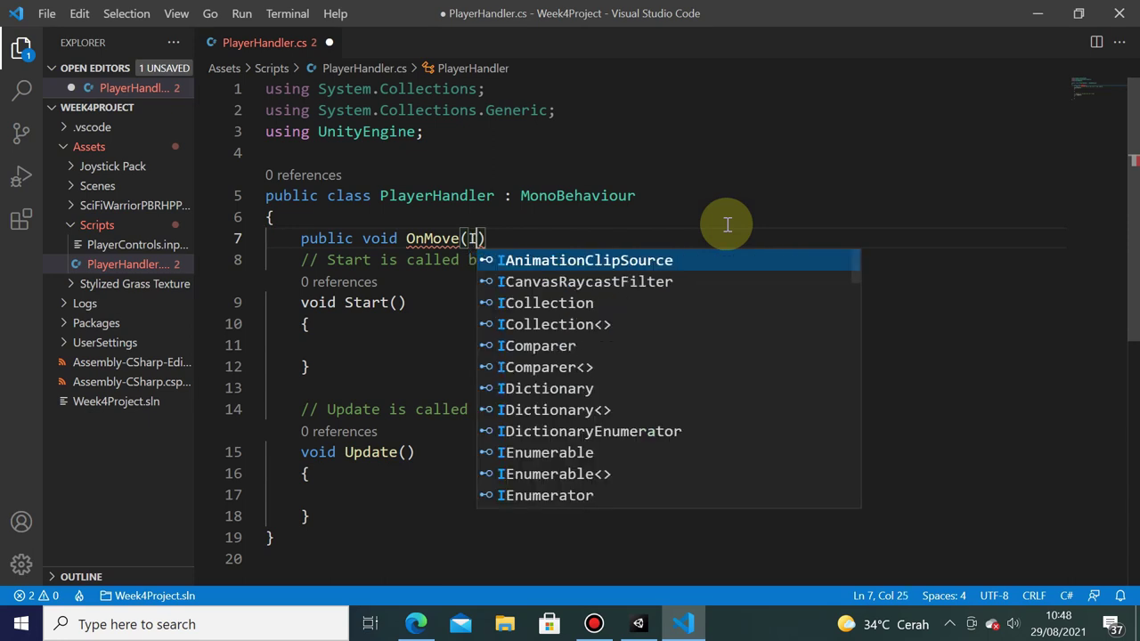
text(nputAction)
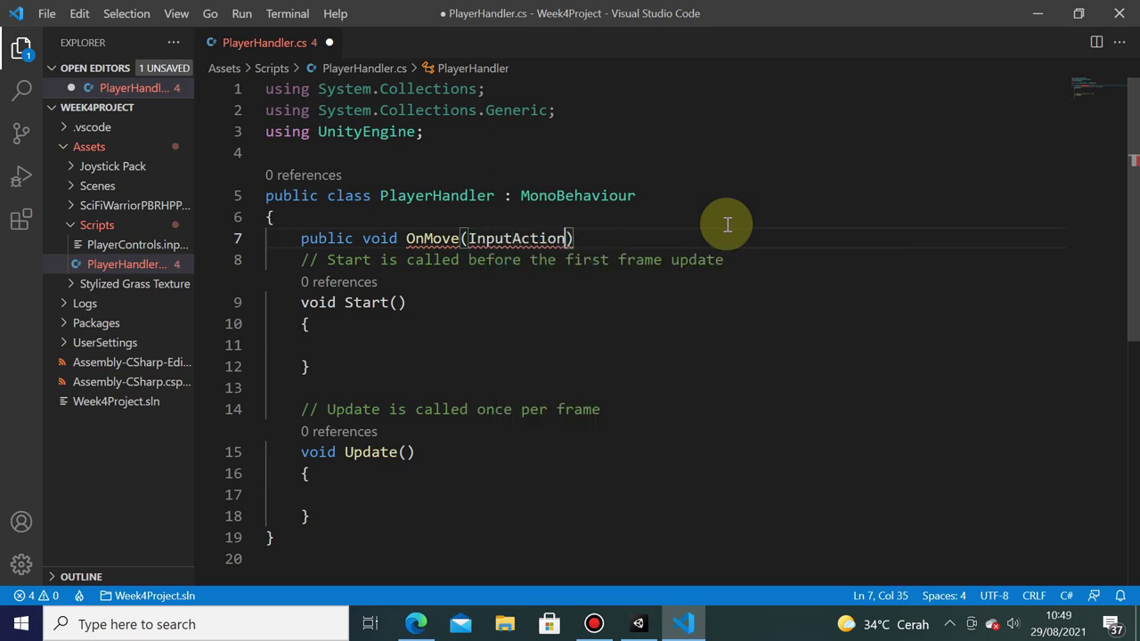
key(ctrl+period)
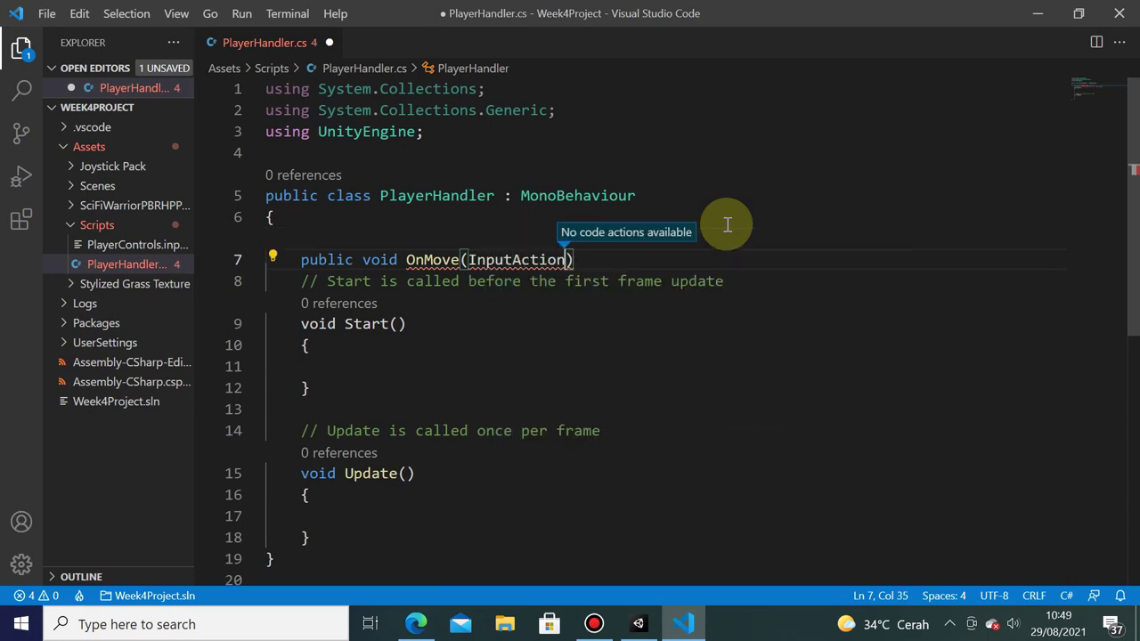
key(ctrl+comma)
key(ctrl+w)
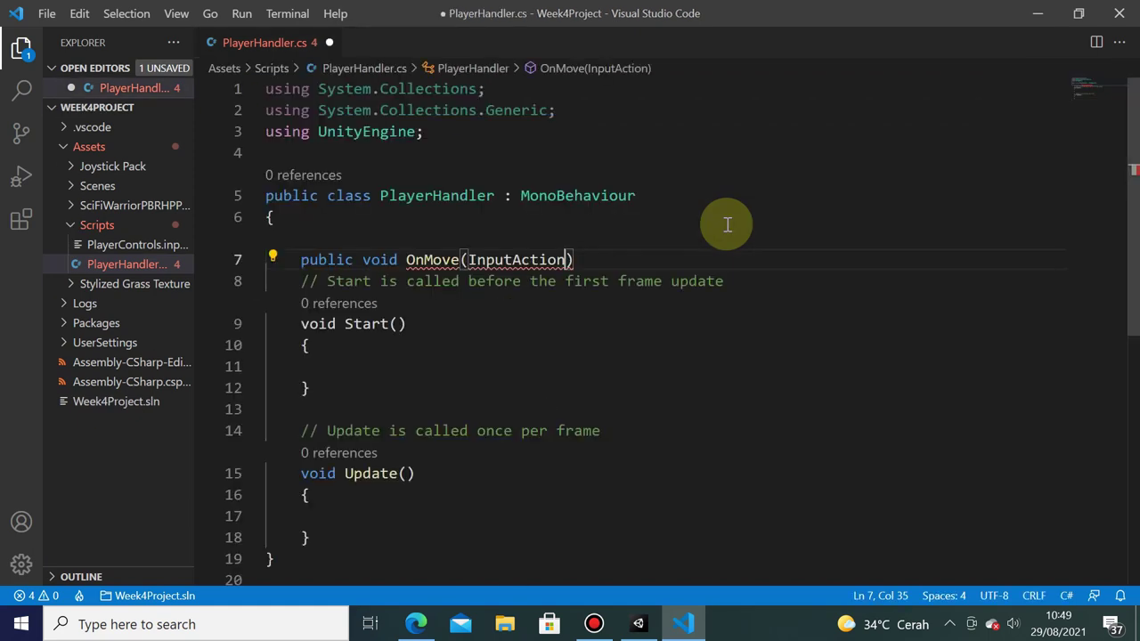
key(Left)
key(ctrl+period)
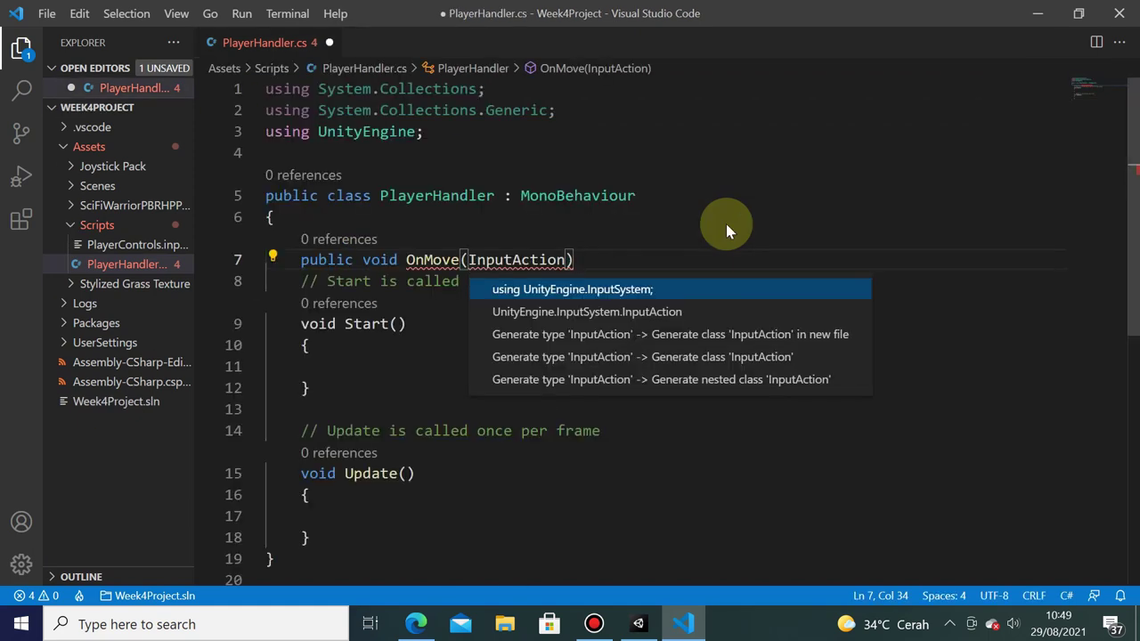
key(Return)
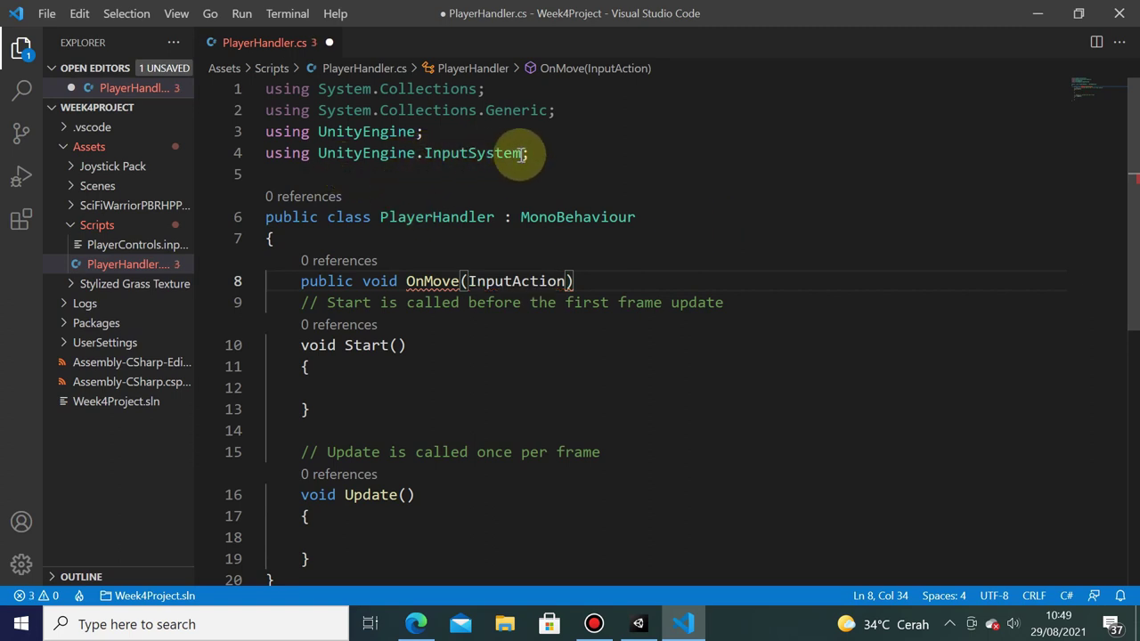
key(End)
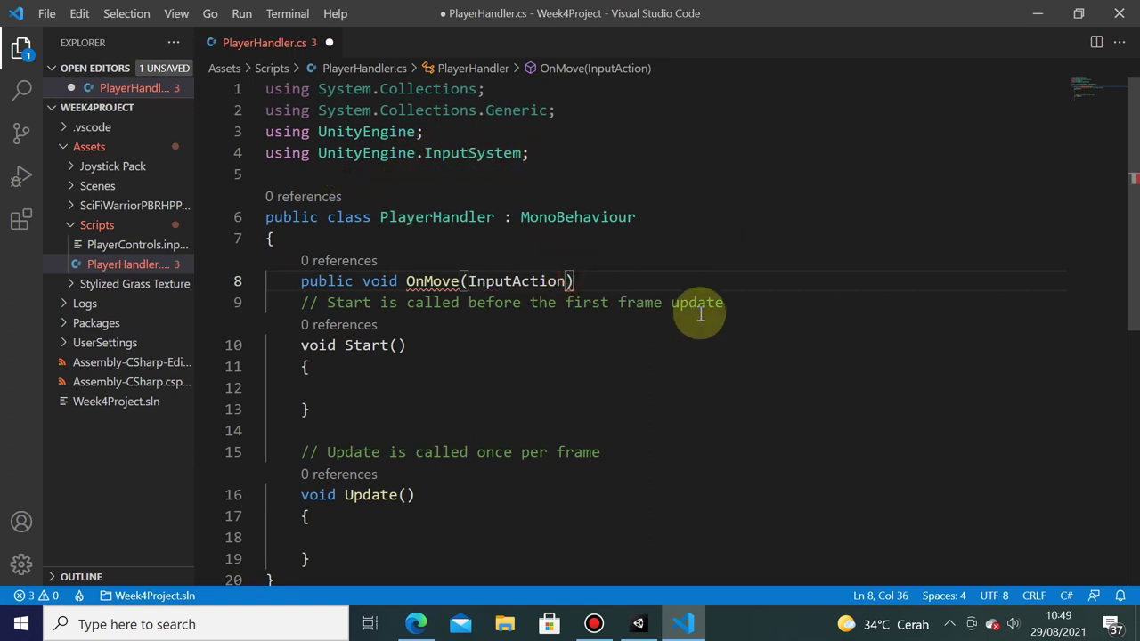
text(.C)
key(Tab)
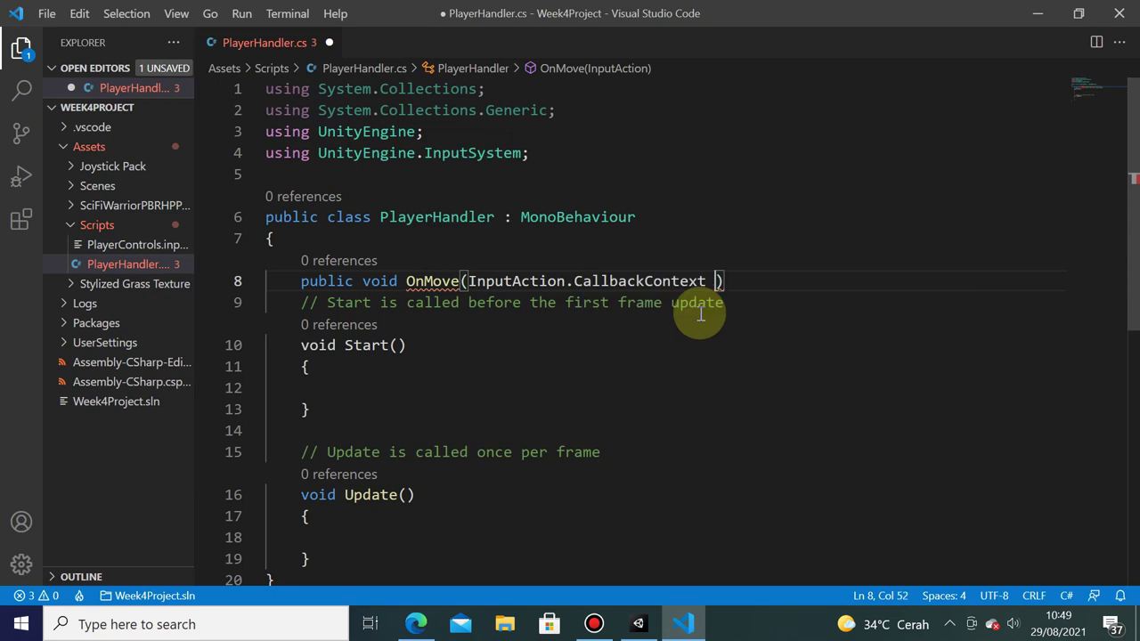
text(ct3)
text(x))
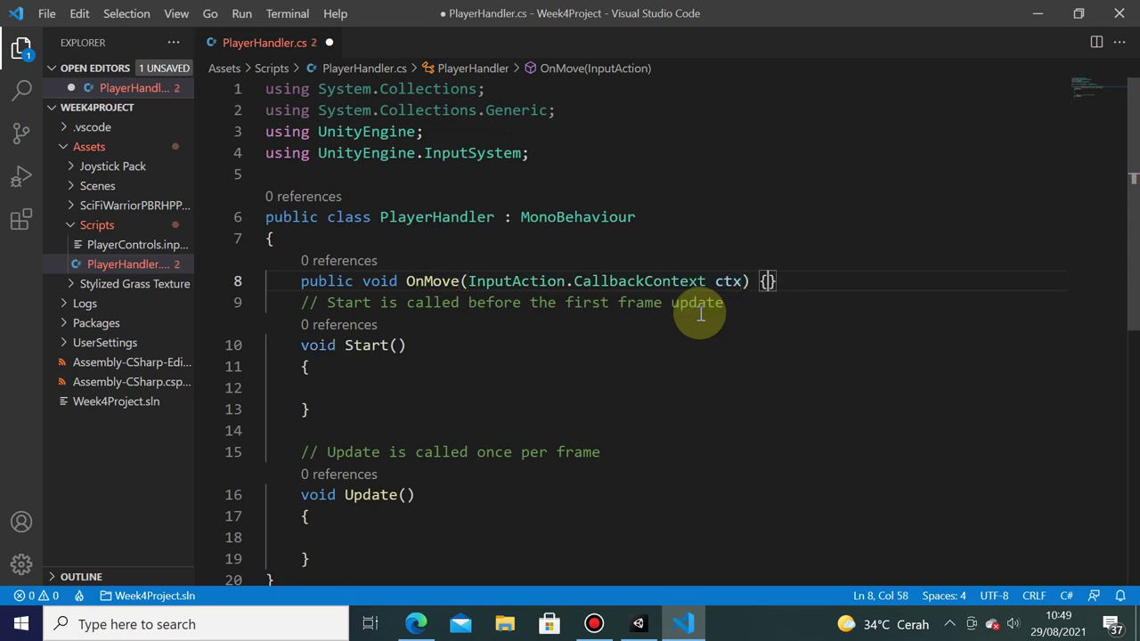
key(Return)
Add 'Debug.Log(ctx.ReadValue<Vector2>().ToString());' to OnMove, save, and return to Unity
key(Down)
key(Return)
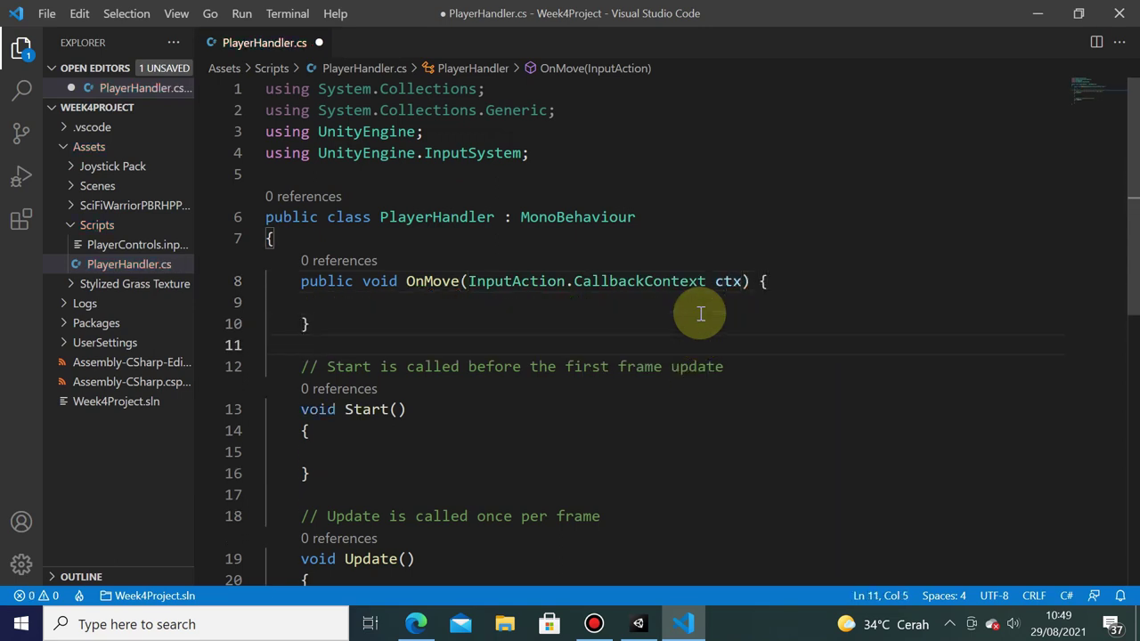
text(Debug.)
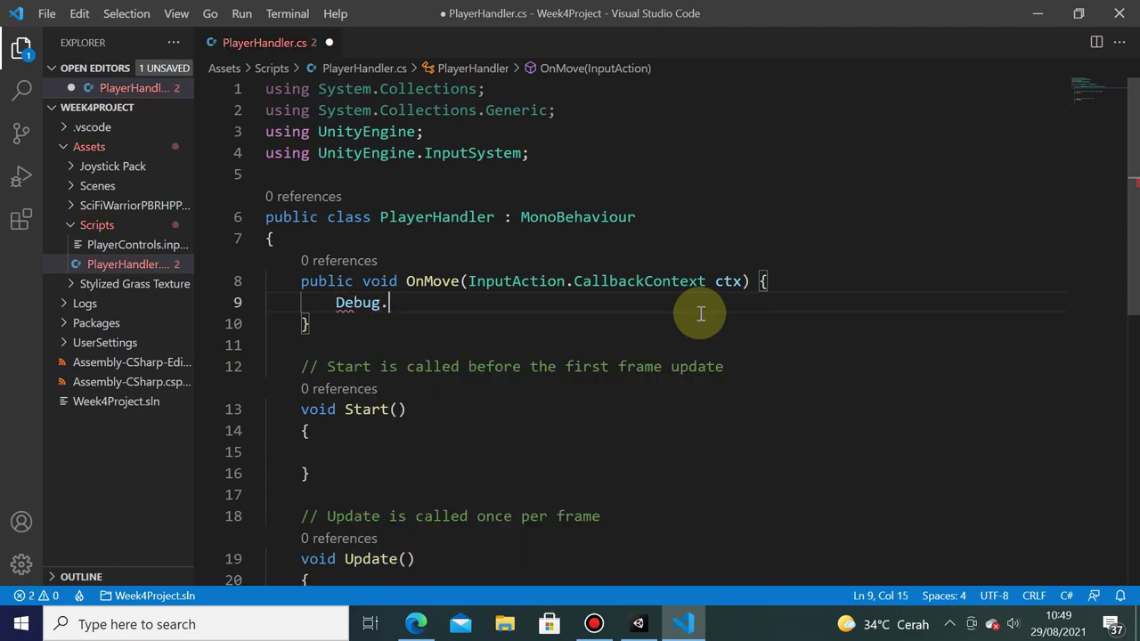
text(Log(c)
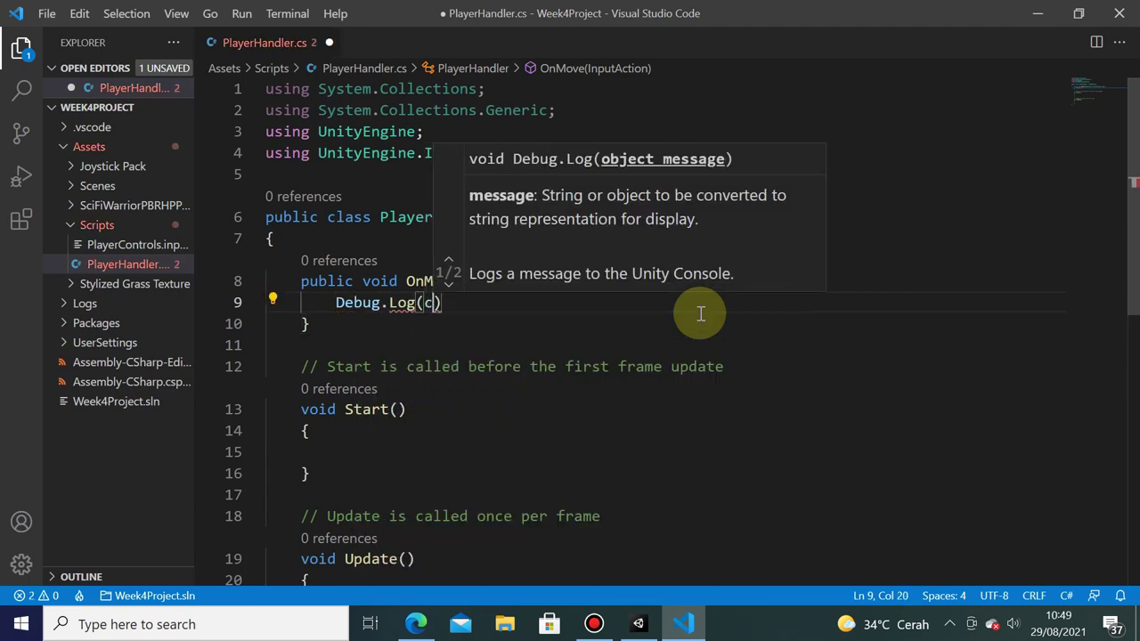
text(tx.re)
key(Up)
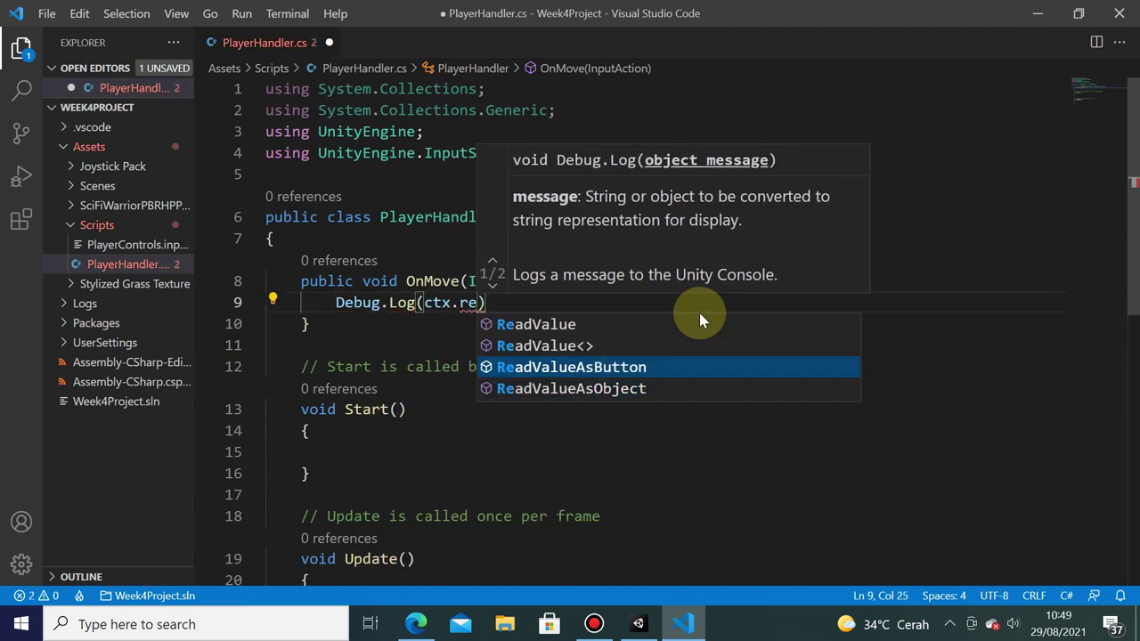
key(Up)
key(Tab)
text(<Vecto)
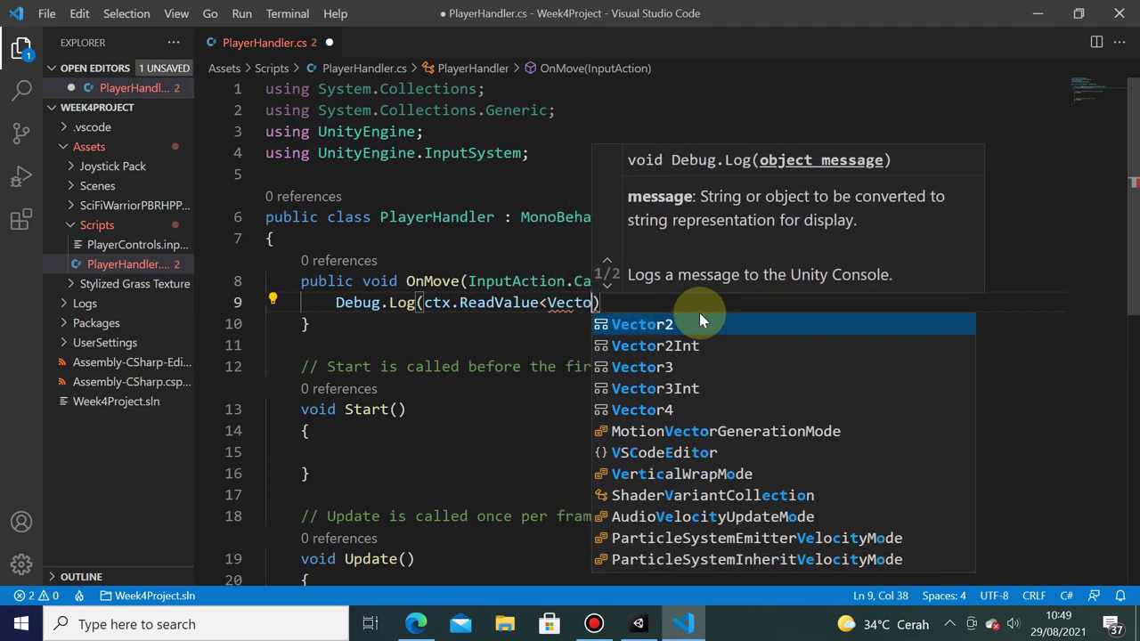
key(Tab)
text(>())
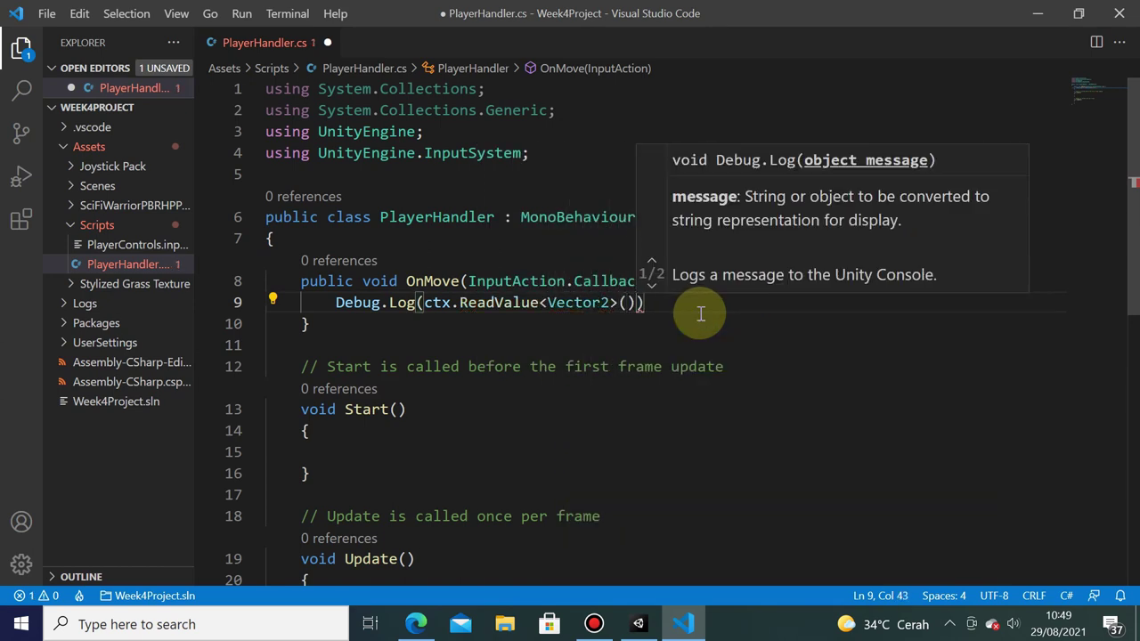
text(.ToS)
key(Tab)
text(())
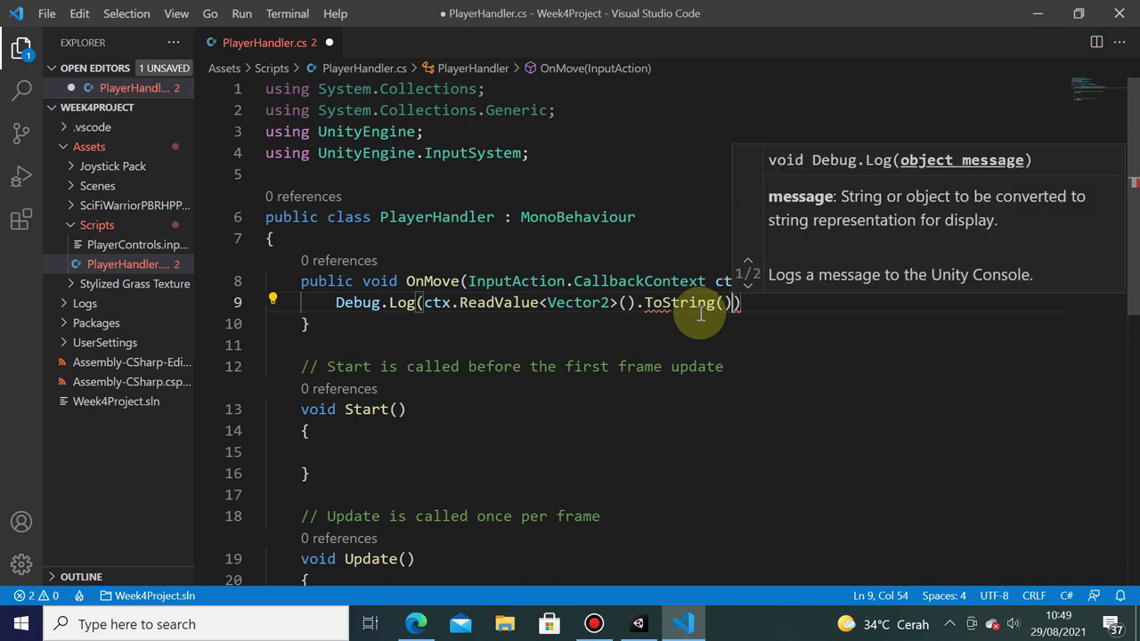
text();)
key(ctrl+s)
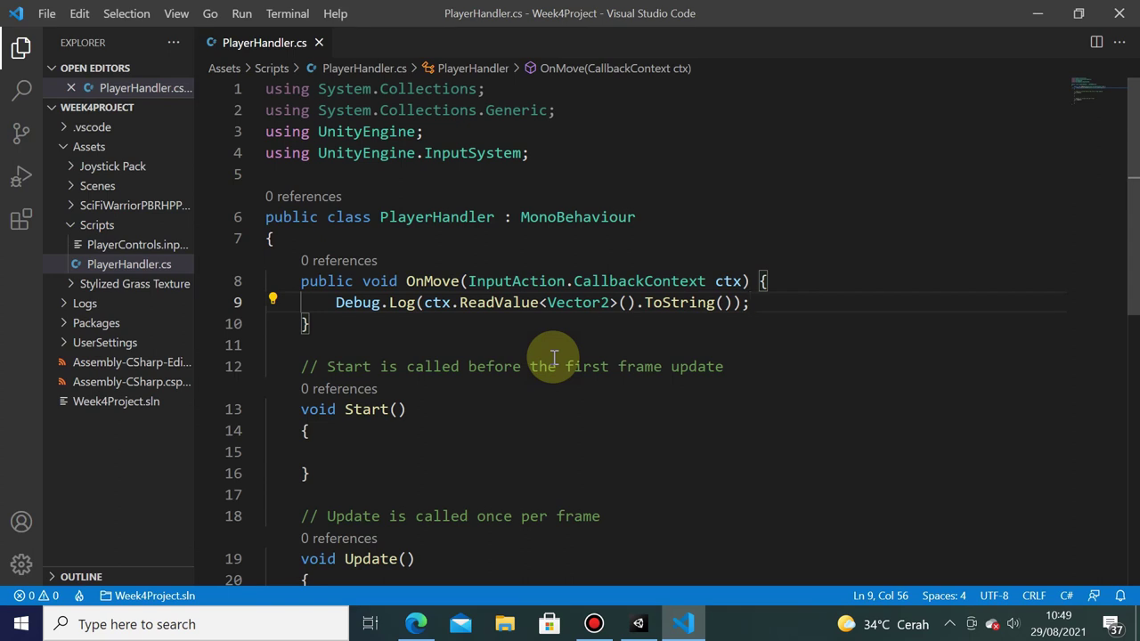
click(639, 623)
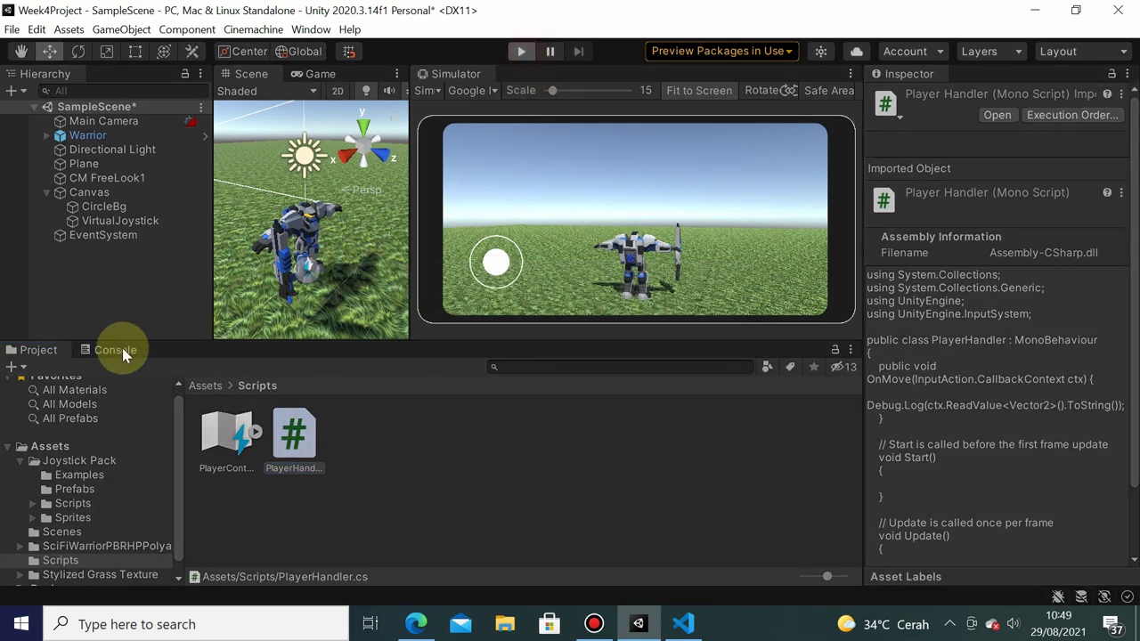
Enter play mode, show the Console, and drag the virtual joystick; no messages are logged
click(521, 50)
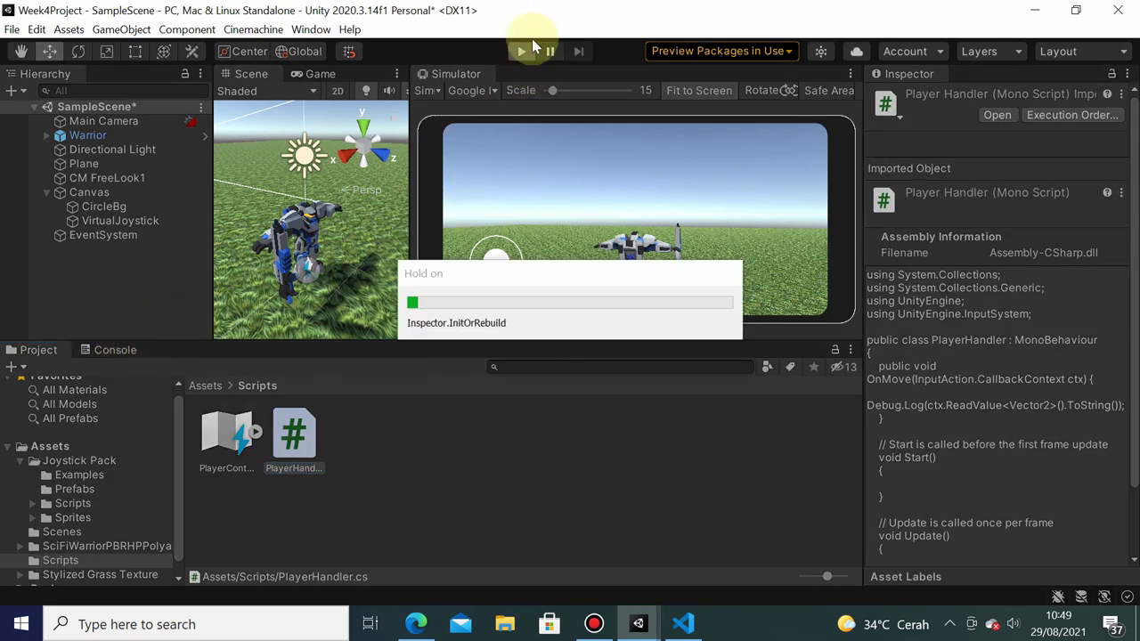
click(107, 352)
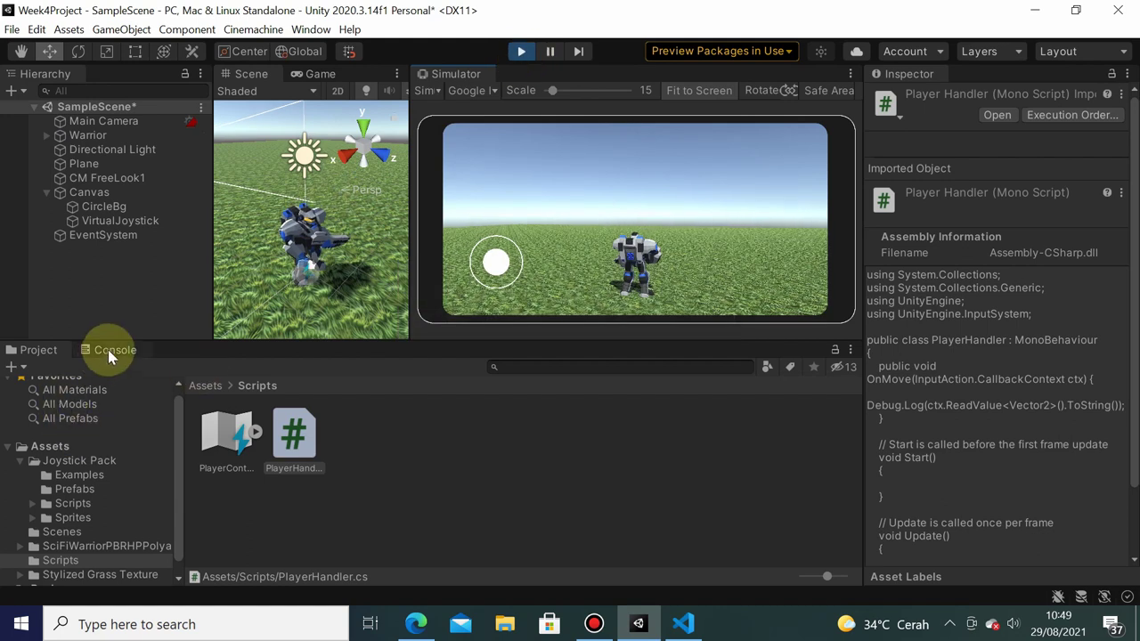
drag(496, 262, 481, 252)
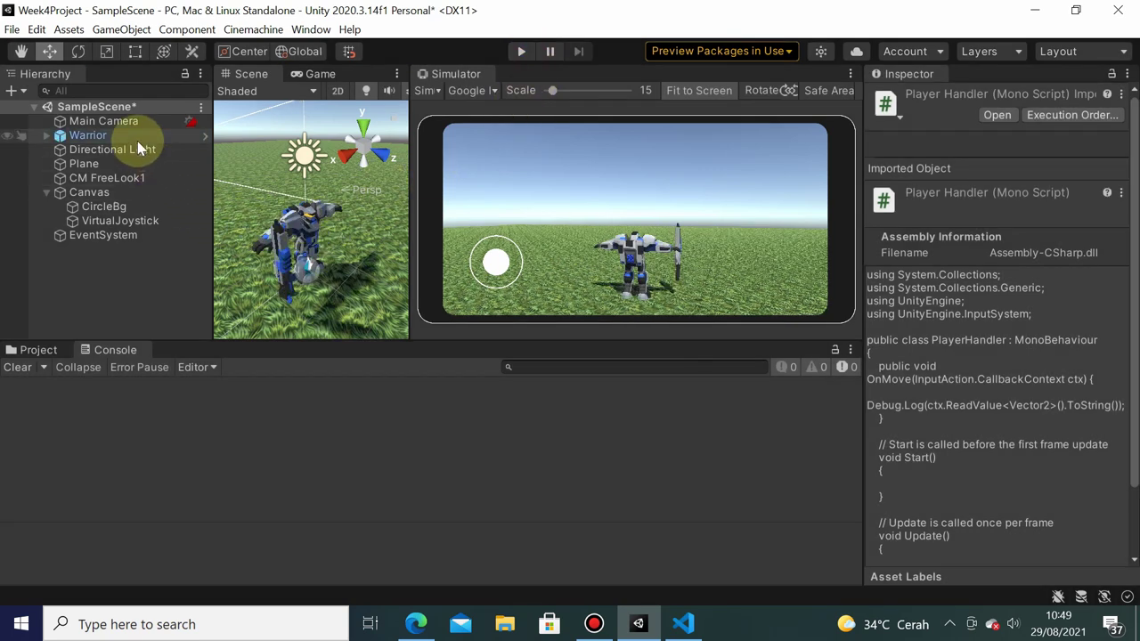
Stop the game, select the Warrior, and expand its Player Input Move event
click(139, 136)
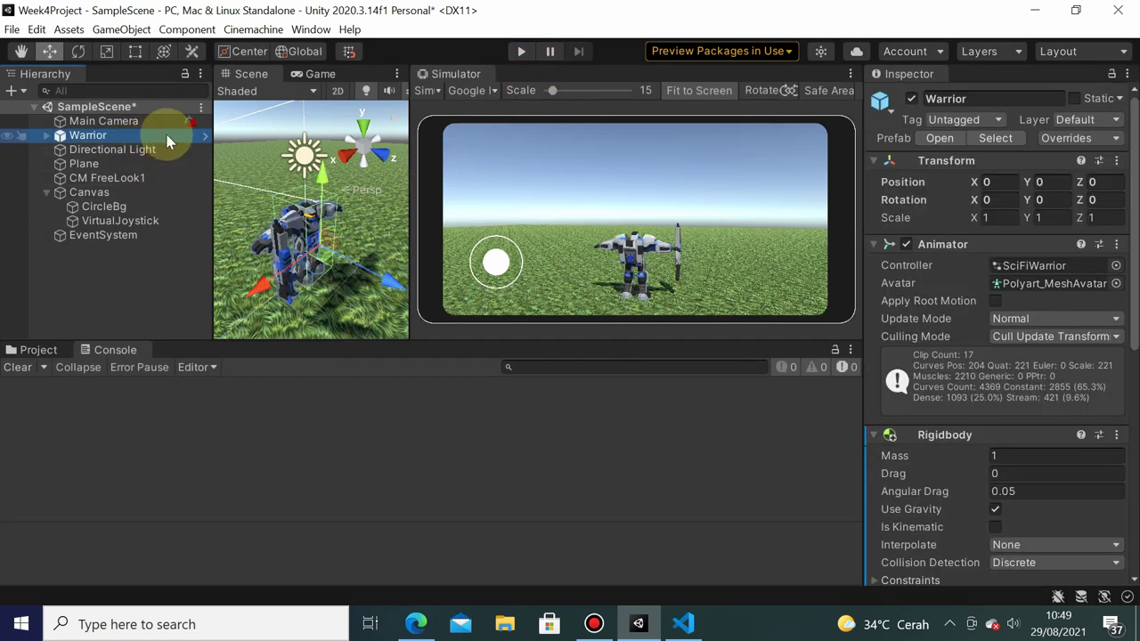
scroll(968, 384, down, 10)
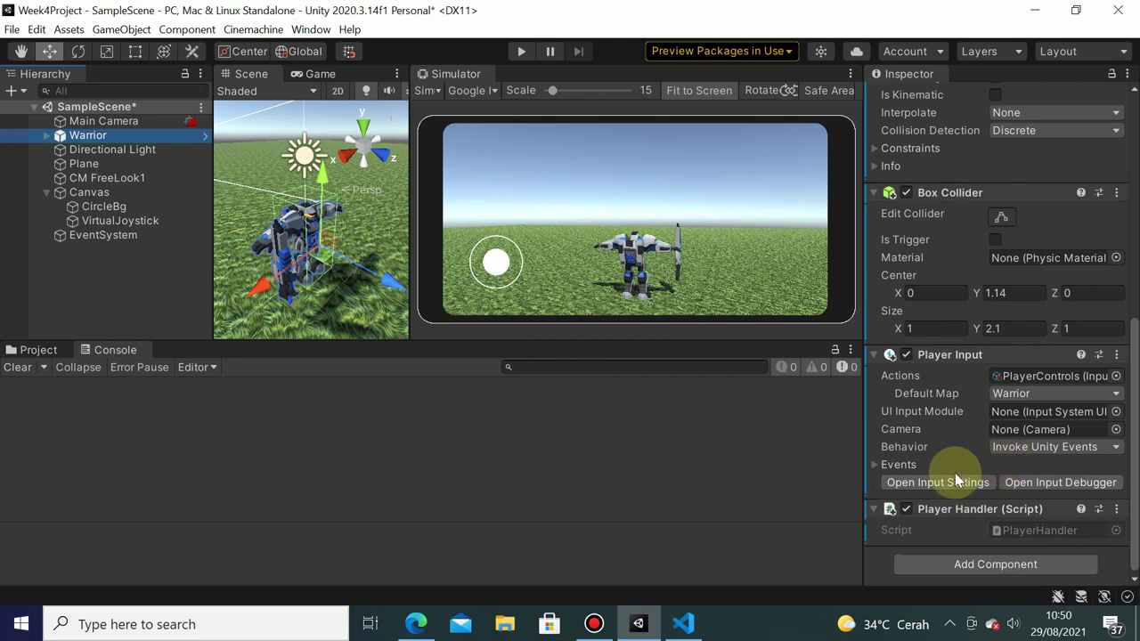
click(875, 465)
scroll(955, 426, down, 3)
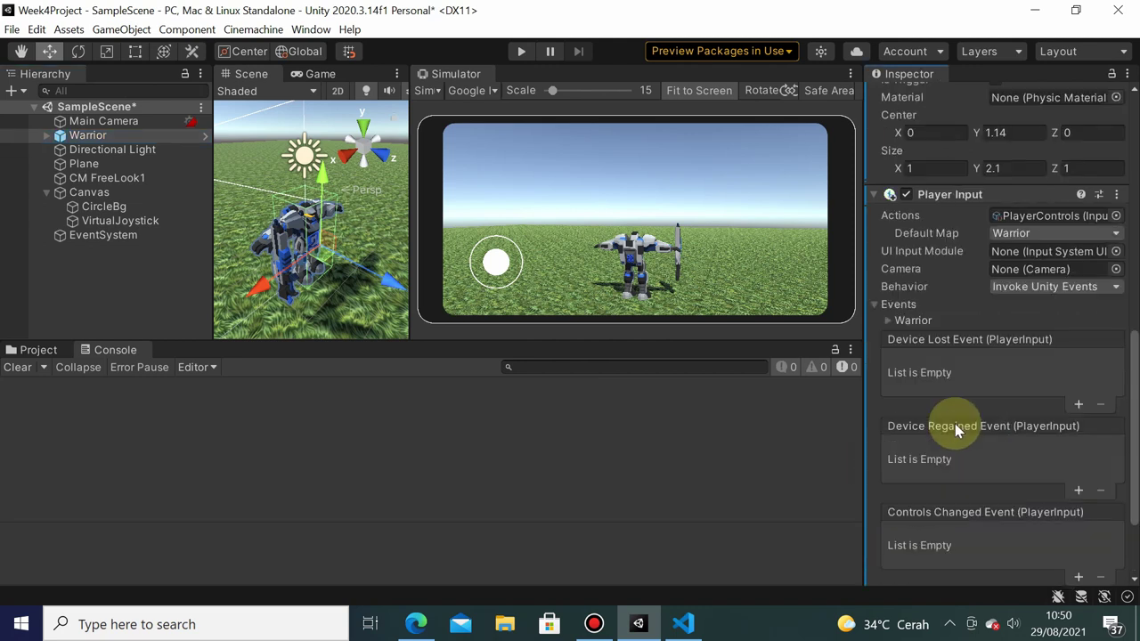
click(890, 320)
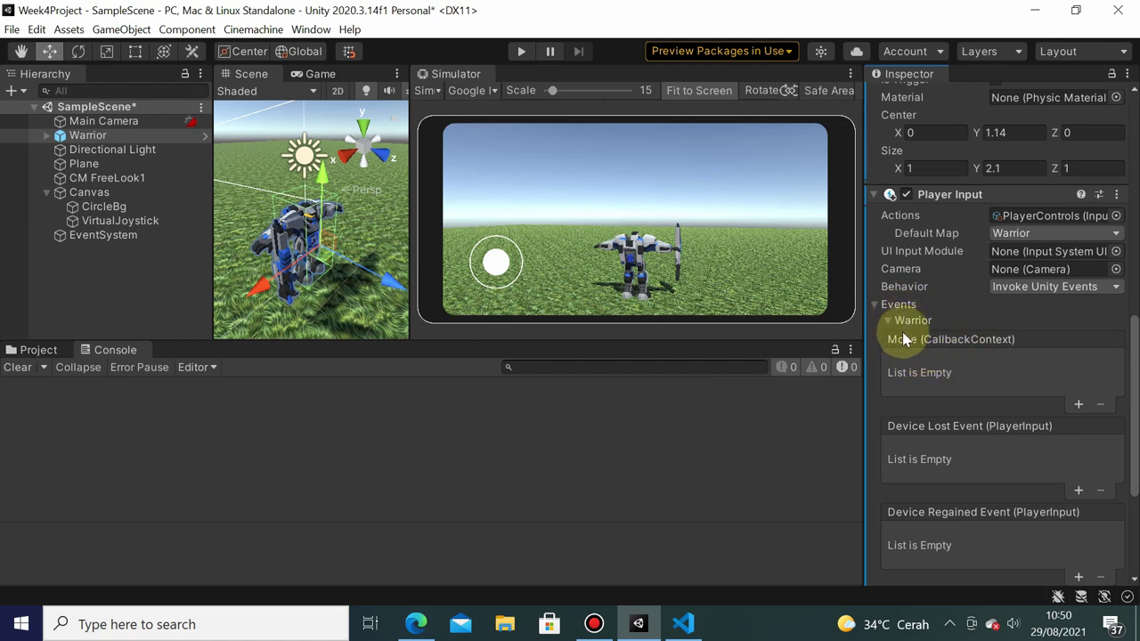
Add a Move listener targeting Warrior that calls PlayerHandler.OnMove, then enter play mode
click(1079, 405)
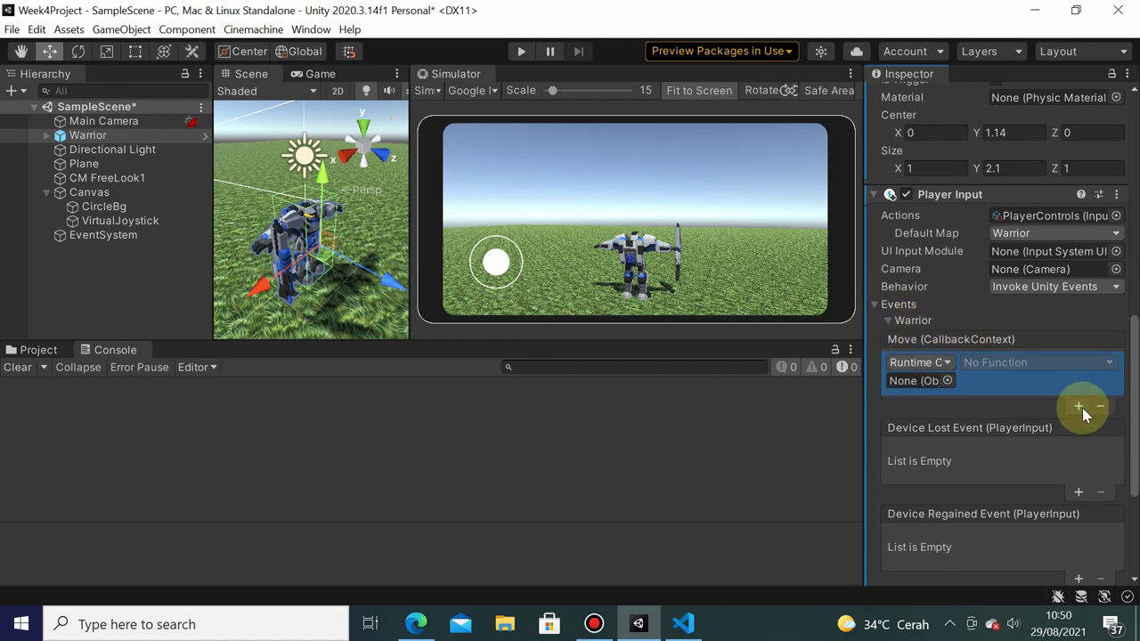
drag(134, 138, 924, 379)
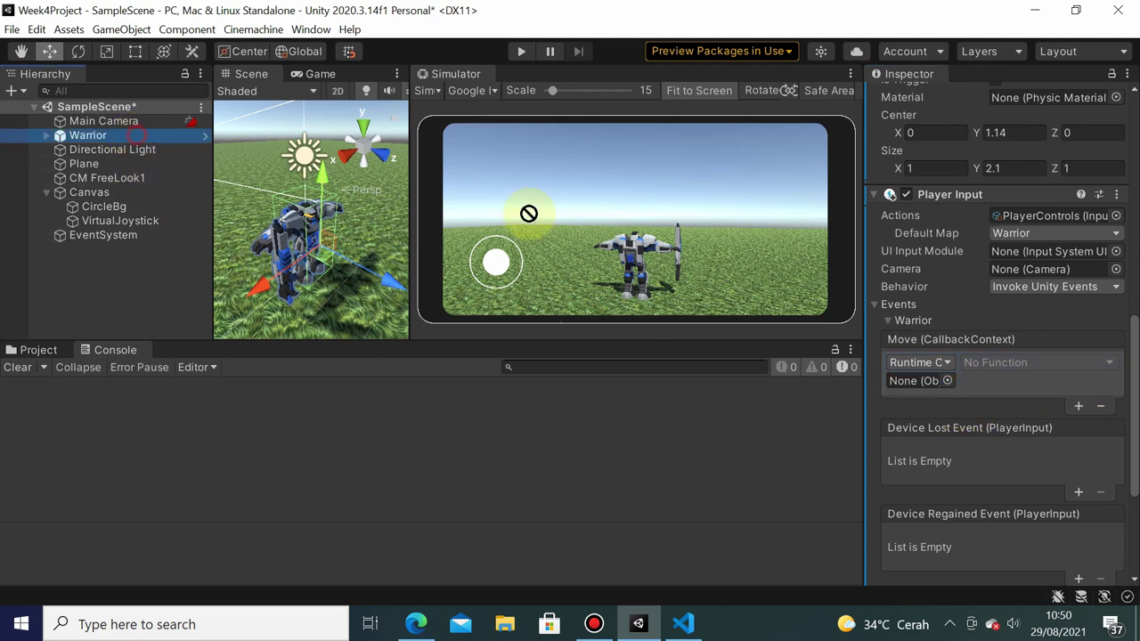
click(1026, 365)
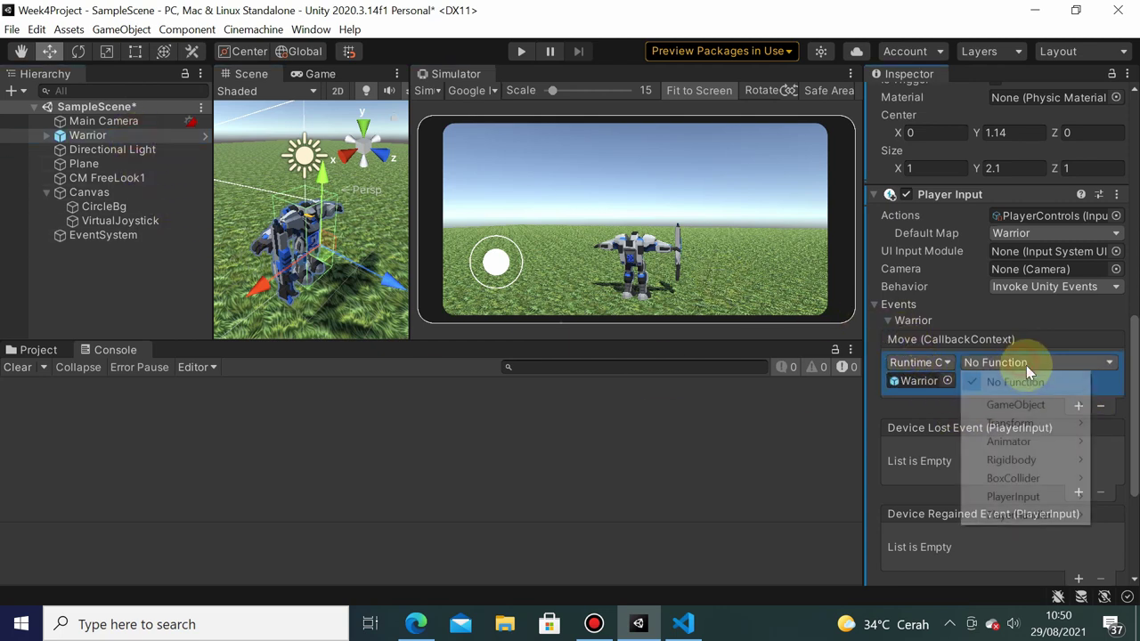
mouse_move(1029, 509)
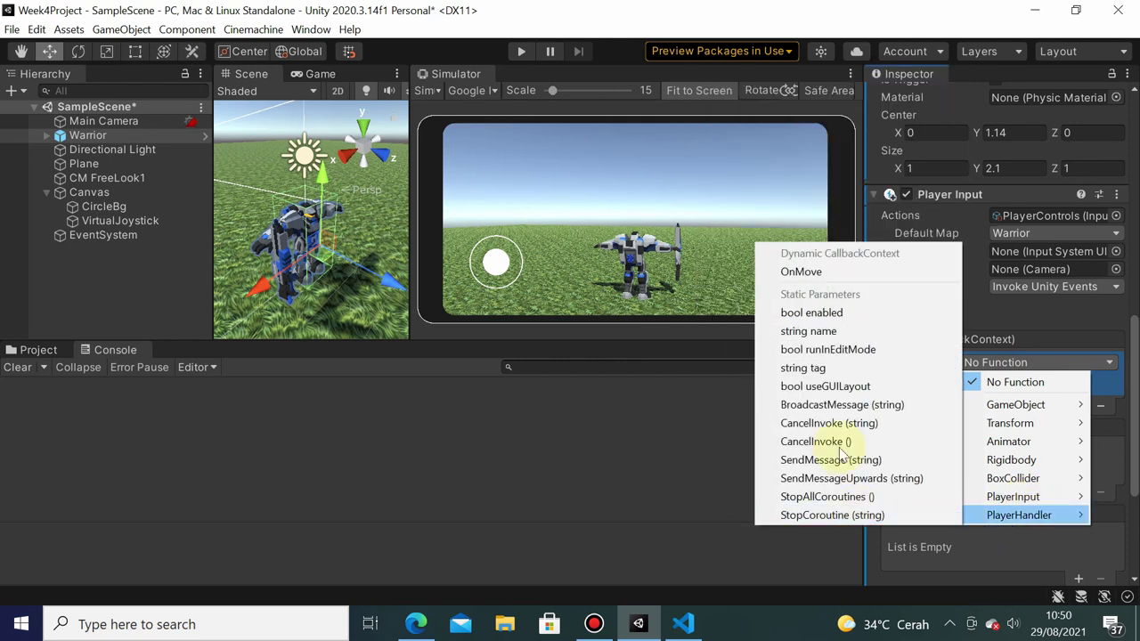
click(842, 272)
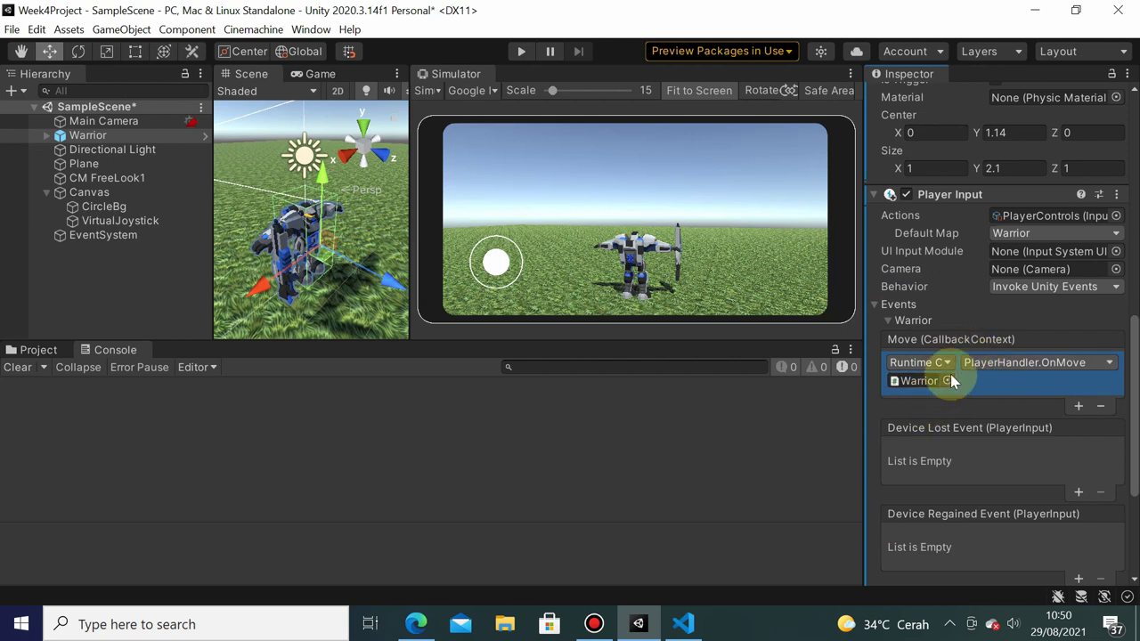
click(523, 53)
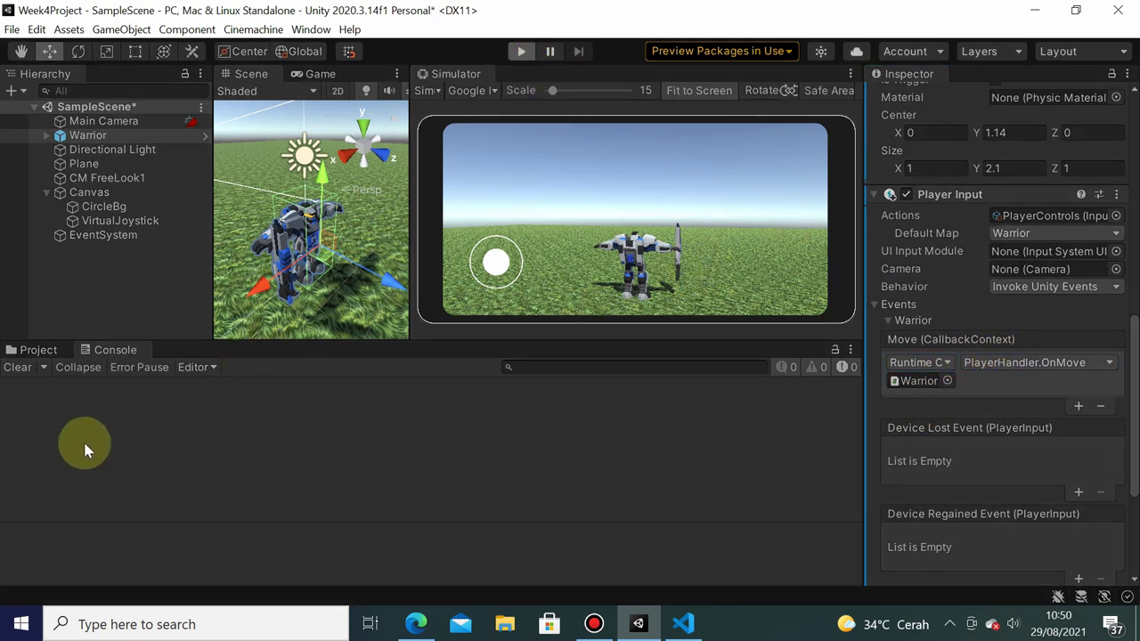
Drag the joystick right, left, up, down and lower-left, logging vectors like (1.0, 0.1), then stop playing
click(504, 270)
drag(504, 270, 539, 270)
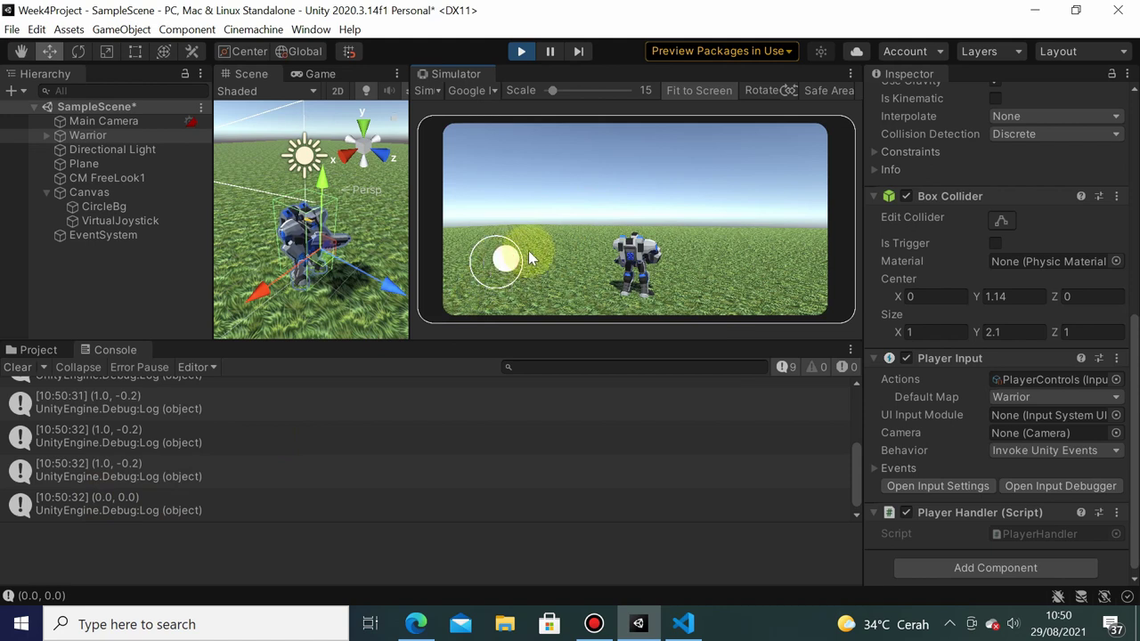
drag(528, 250, 543, 259)
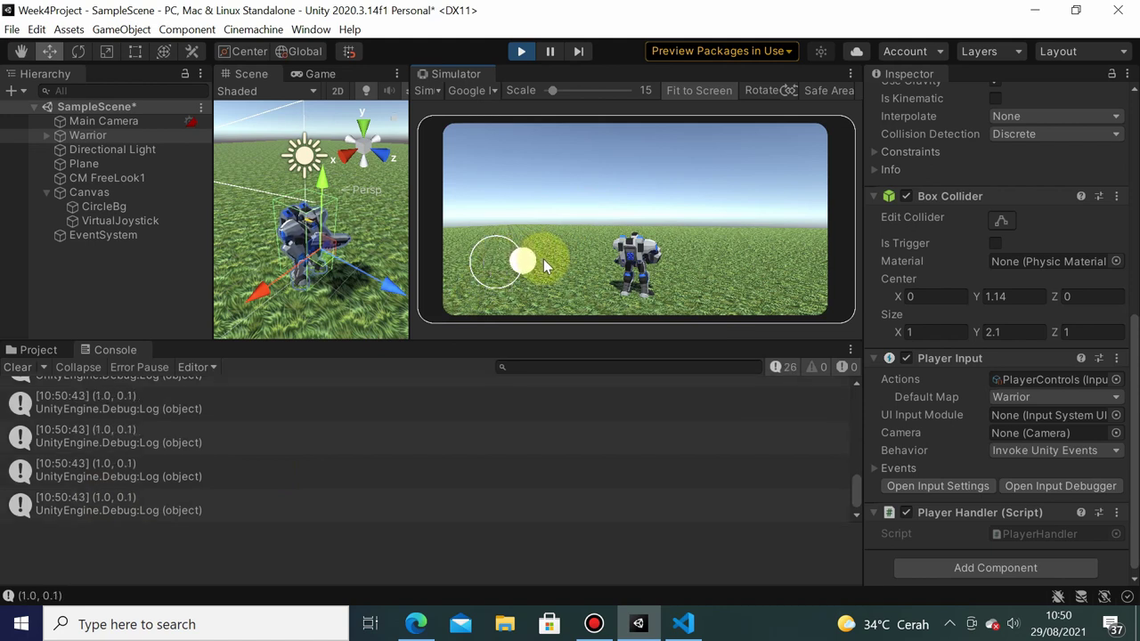
drag(543, 259, 463, 262)
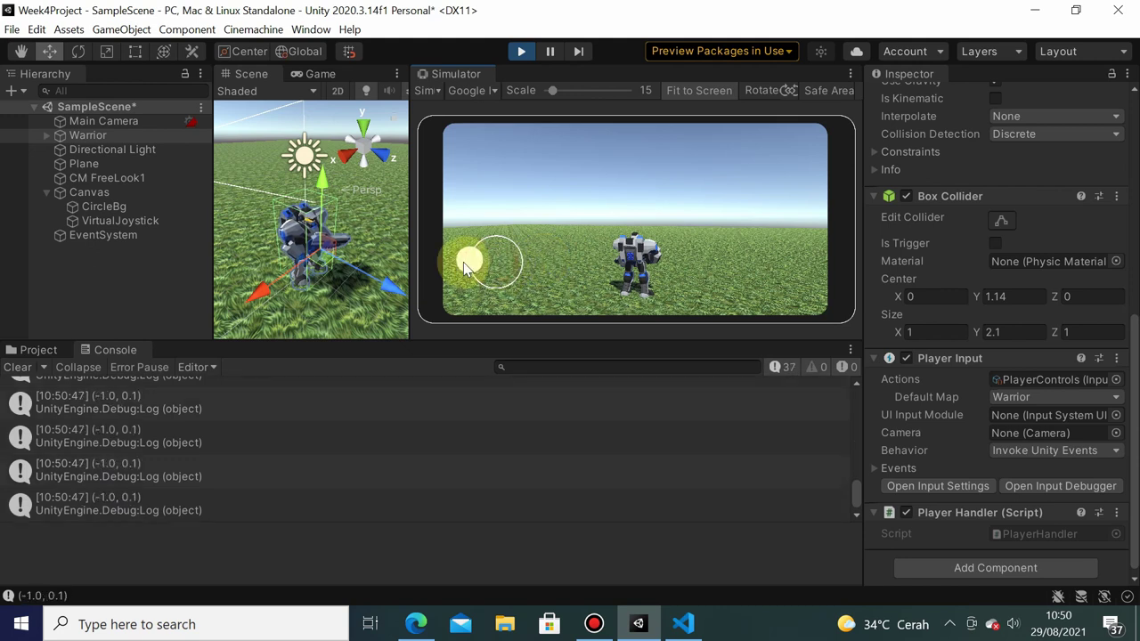
drag(464, 261, 495, 230)
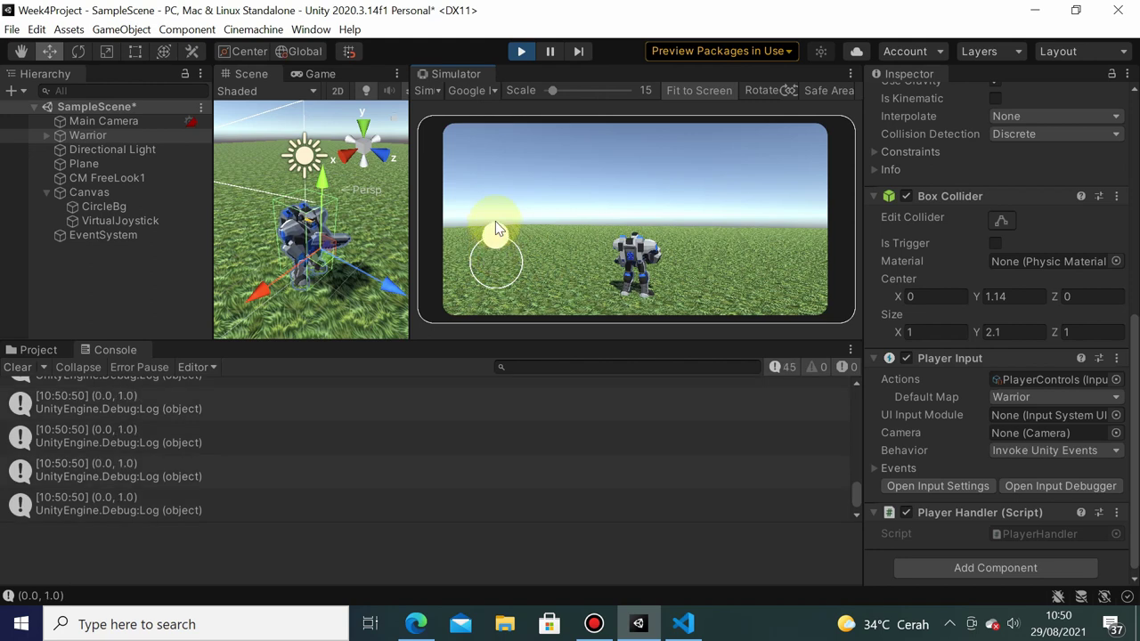
drag(495, 261, 497, 300)
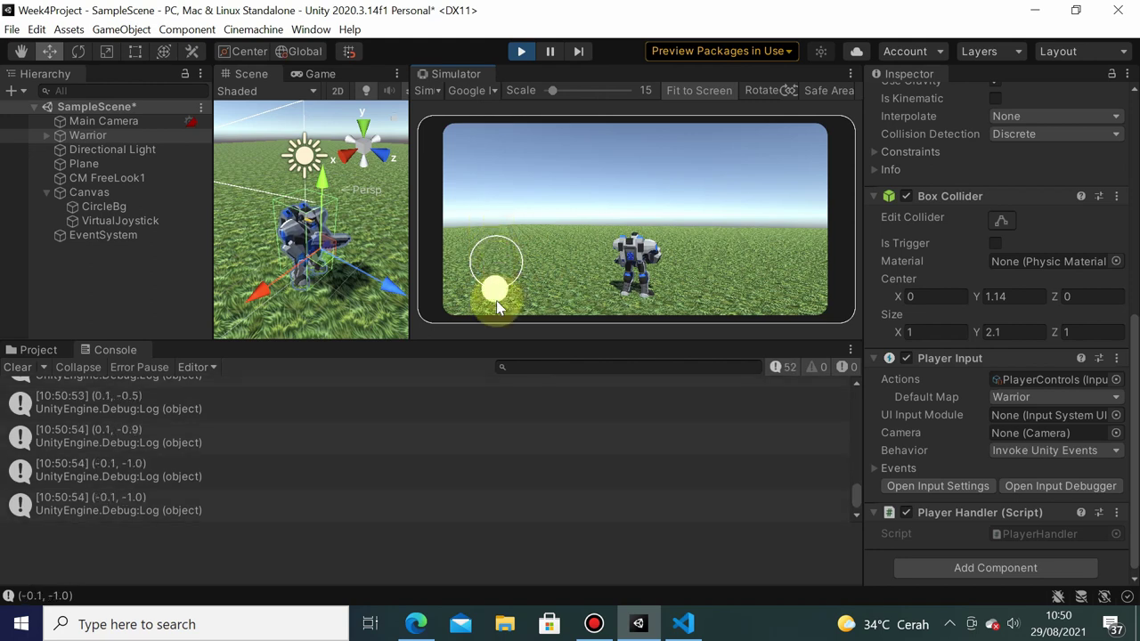
drag(496, 300, 459, 308)
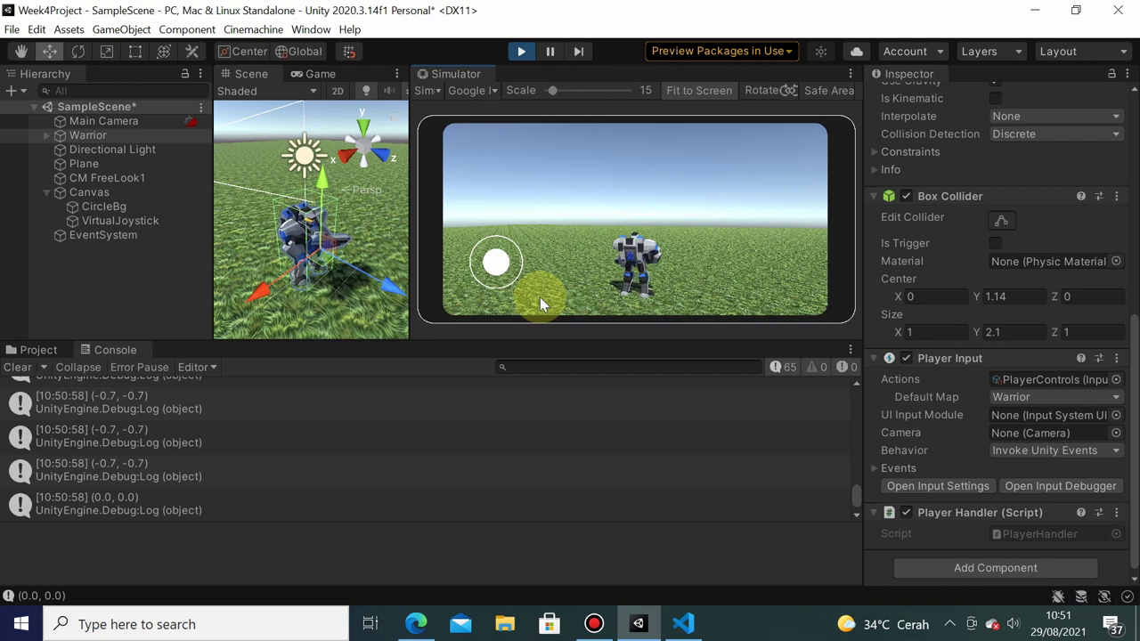
click(521, 52)
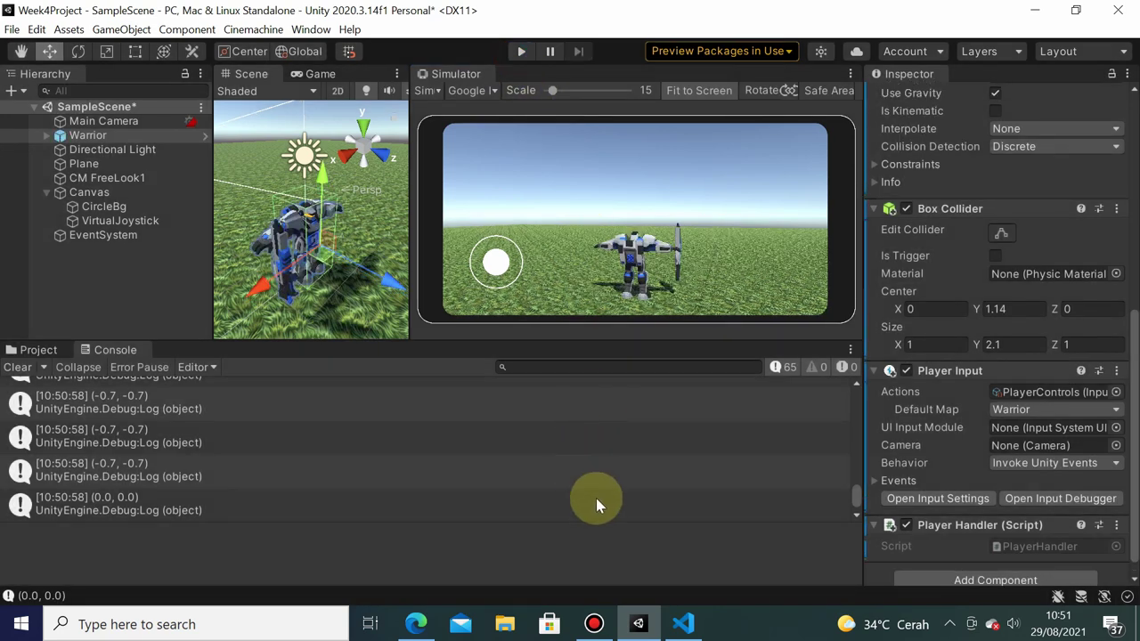
Add a 'private float moveSpeed = 5.0f;' field at the top of PlayerHandler
click(685, 622)
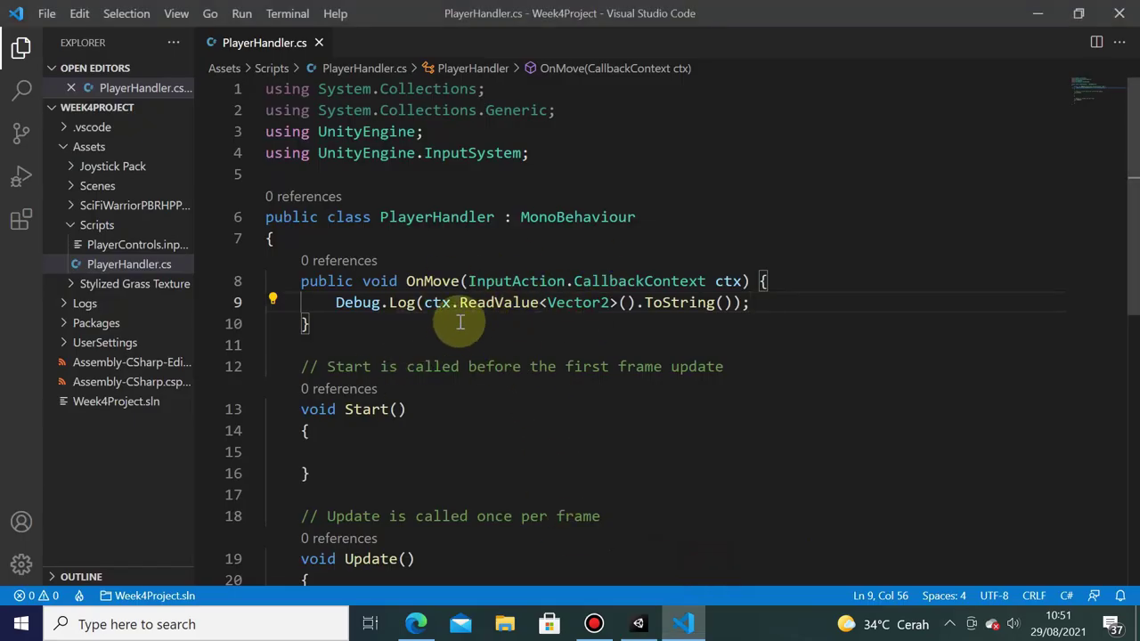
scroll(736, 333, down, 2)
scroll(736, 336, up, 2)
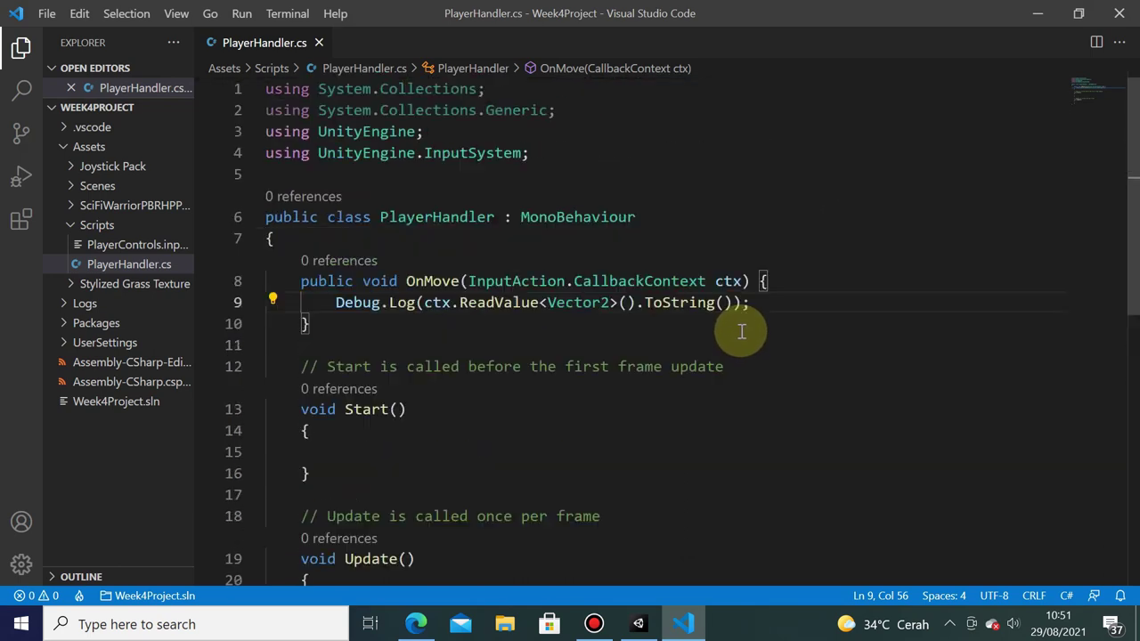
click(504, 248)
key(Return)
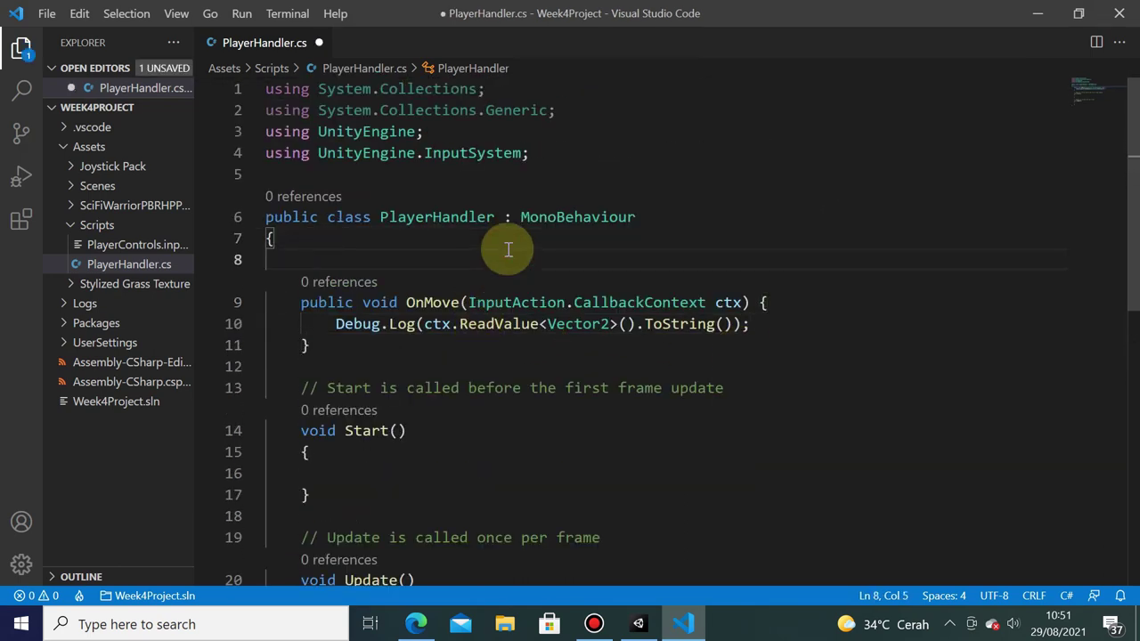
key(Return)
text(p)
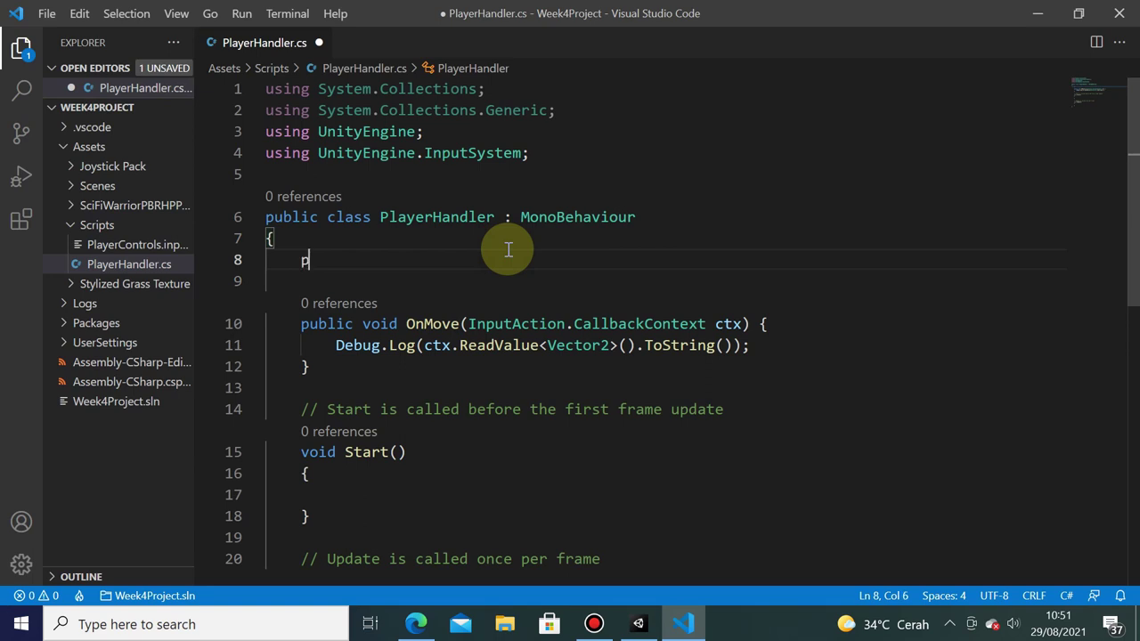
text(rivate fl)
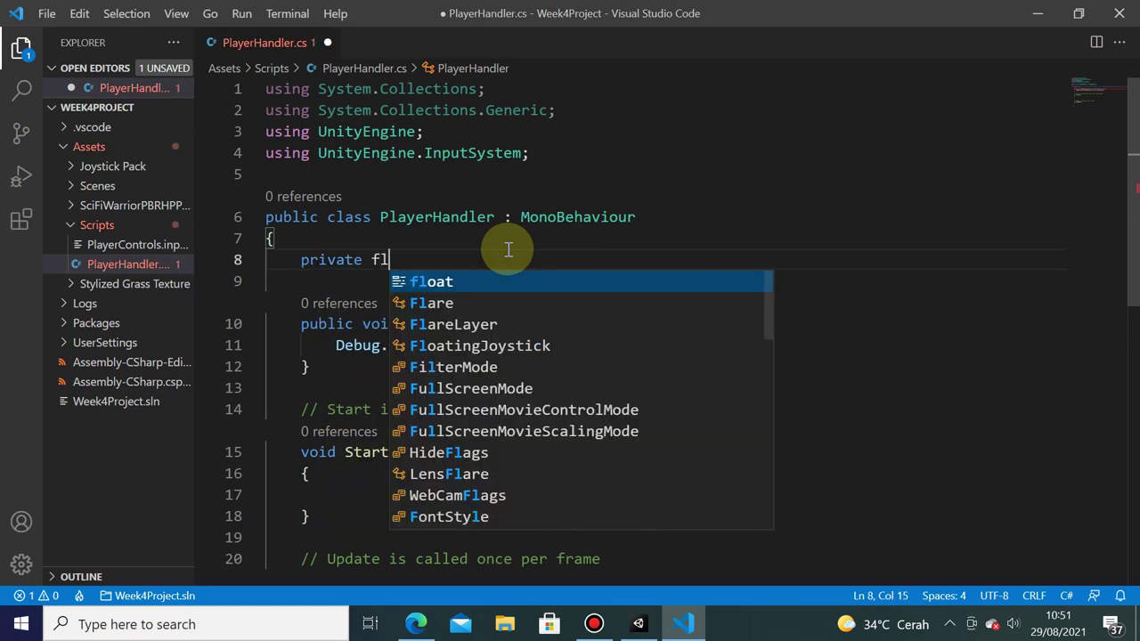
text(oat moveP)
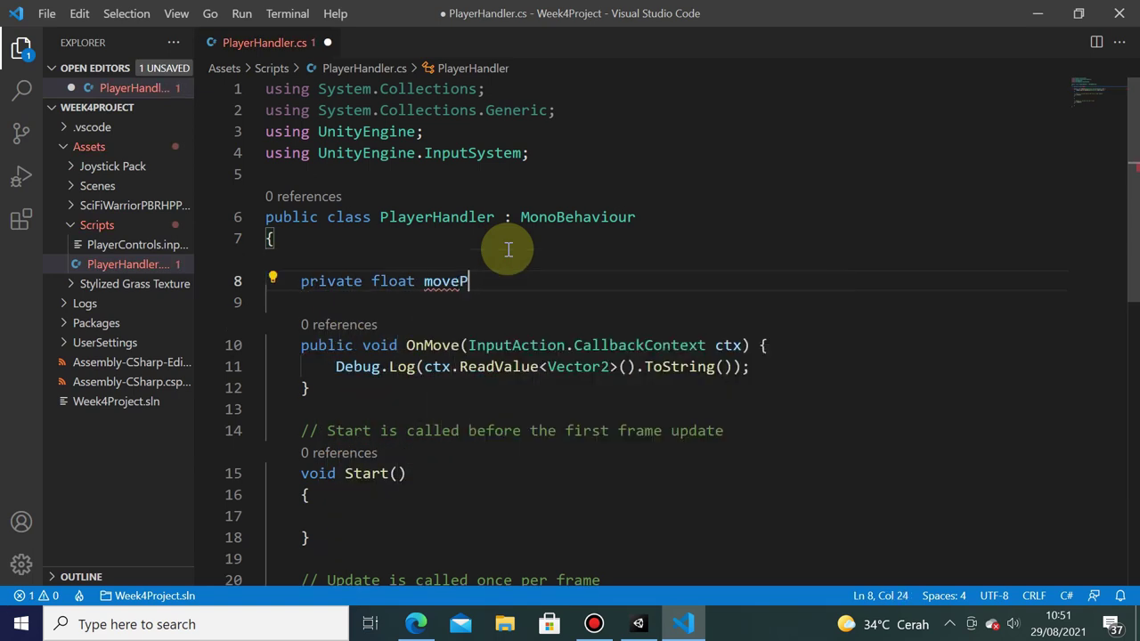
key(BackSpace)
text(Speed = 5)
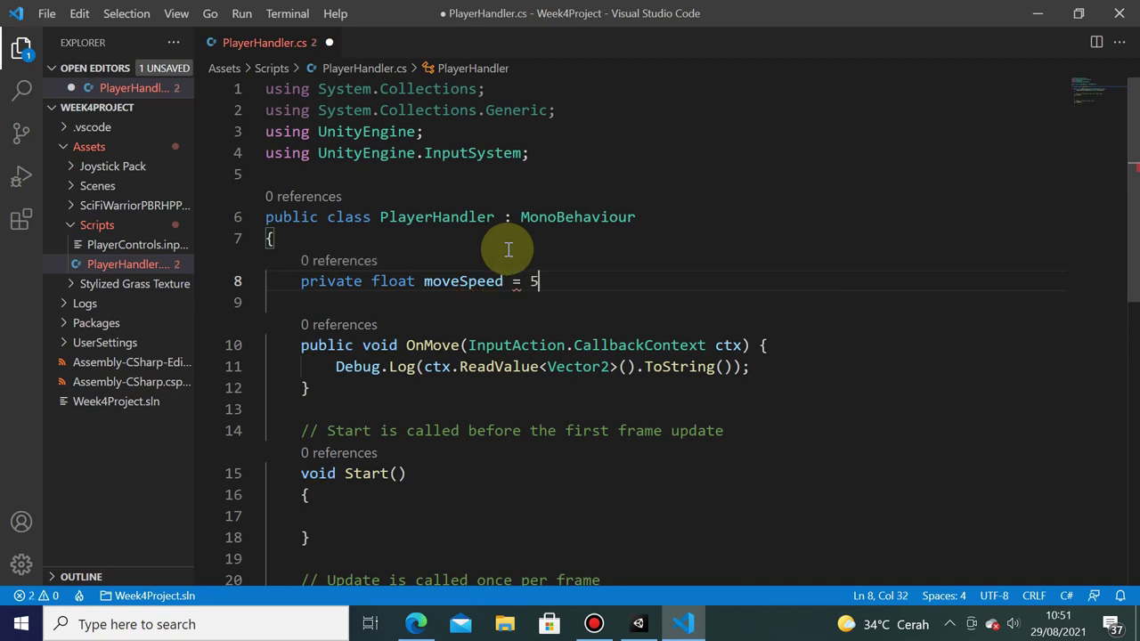
text(.0f;)
key(Return)
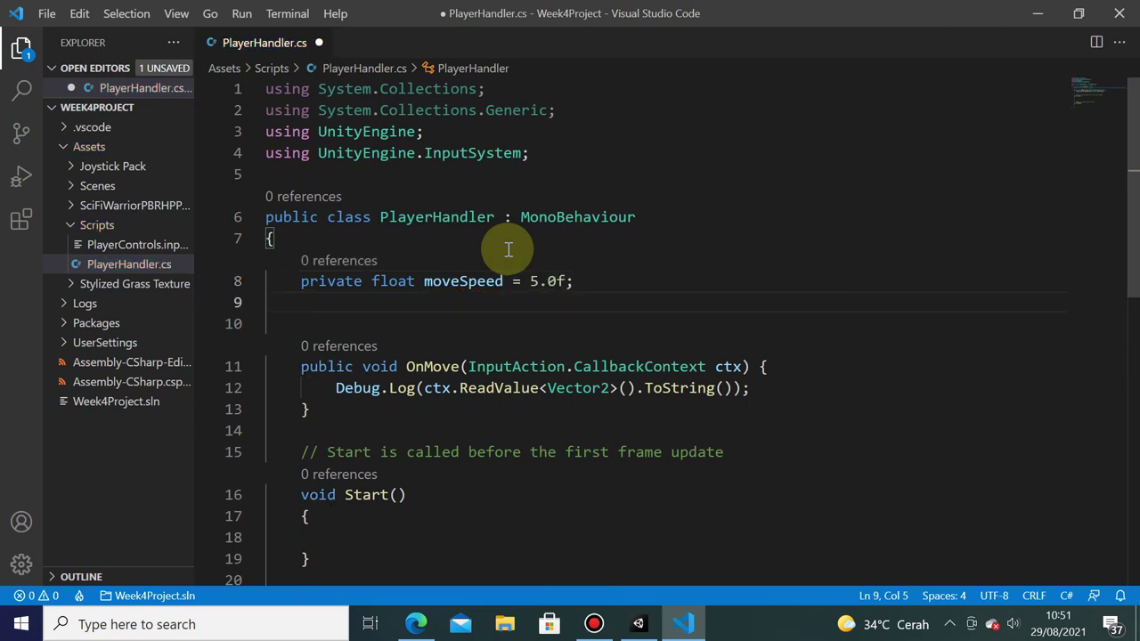
Add a 'private Vector3 destination' field below it and save the script
text(Vec)
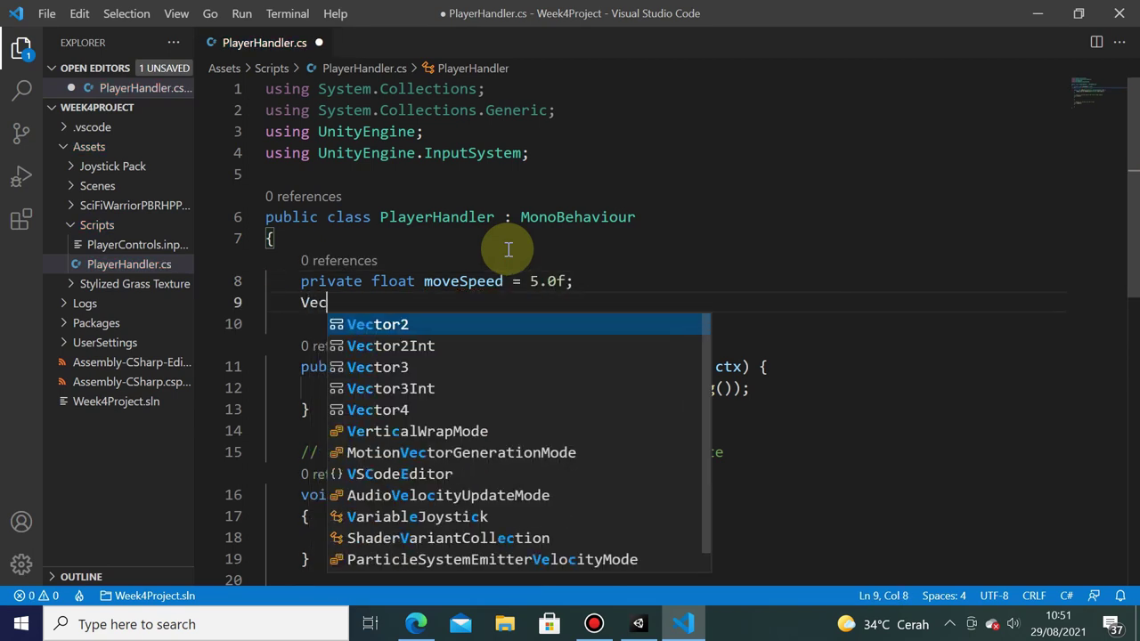
text(tor)
key(BackSpace)
key(BackSpace)
key(BackSpace)
key(BackSpace)
key(BackSpace)
key(BackSpace)
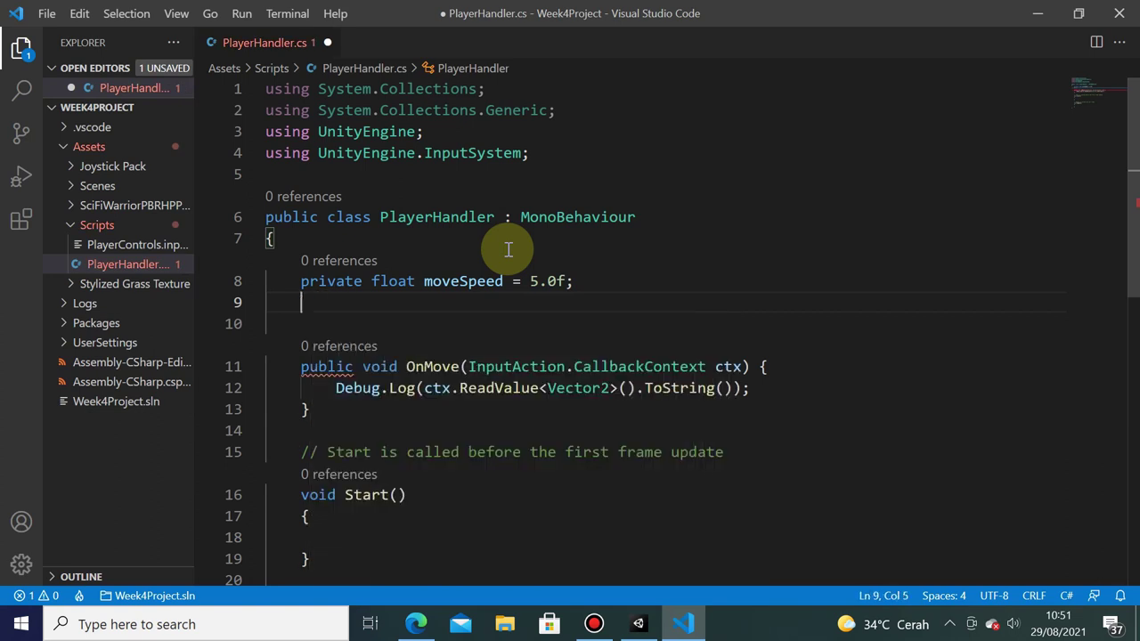
text(private Vect)
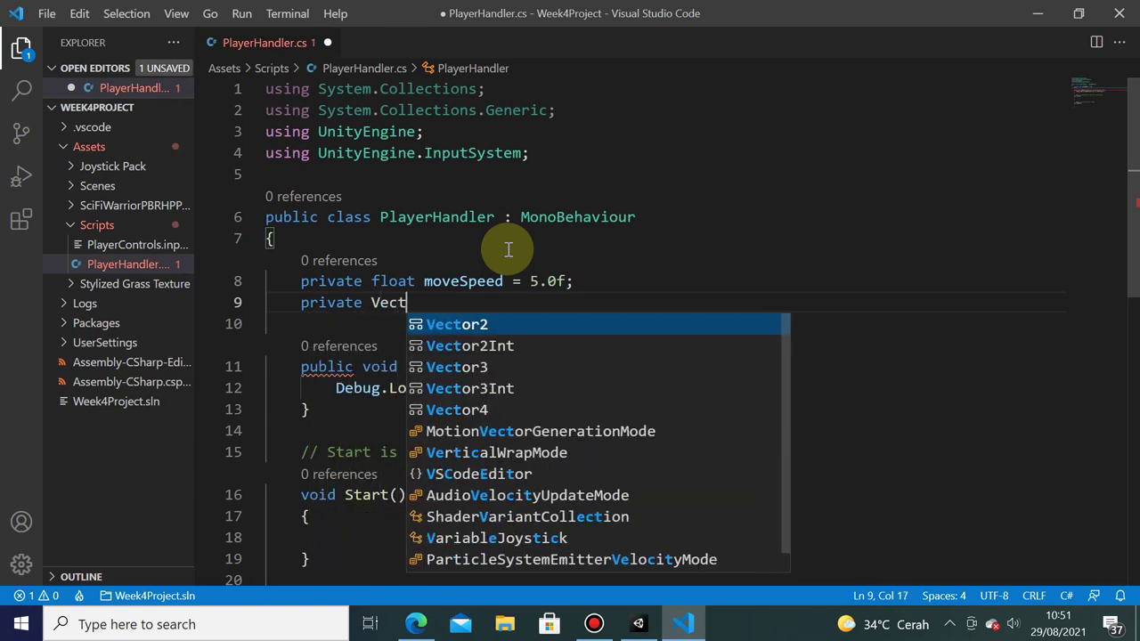
text(or3 destin)
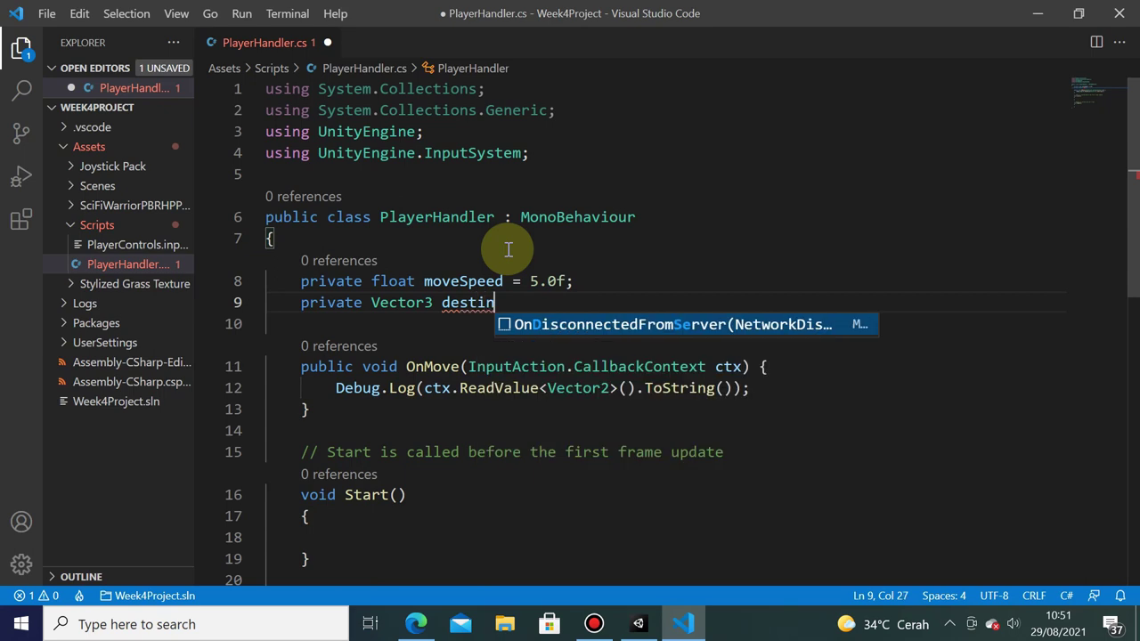
text(ation)
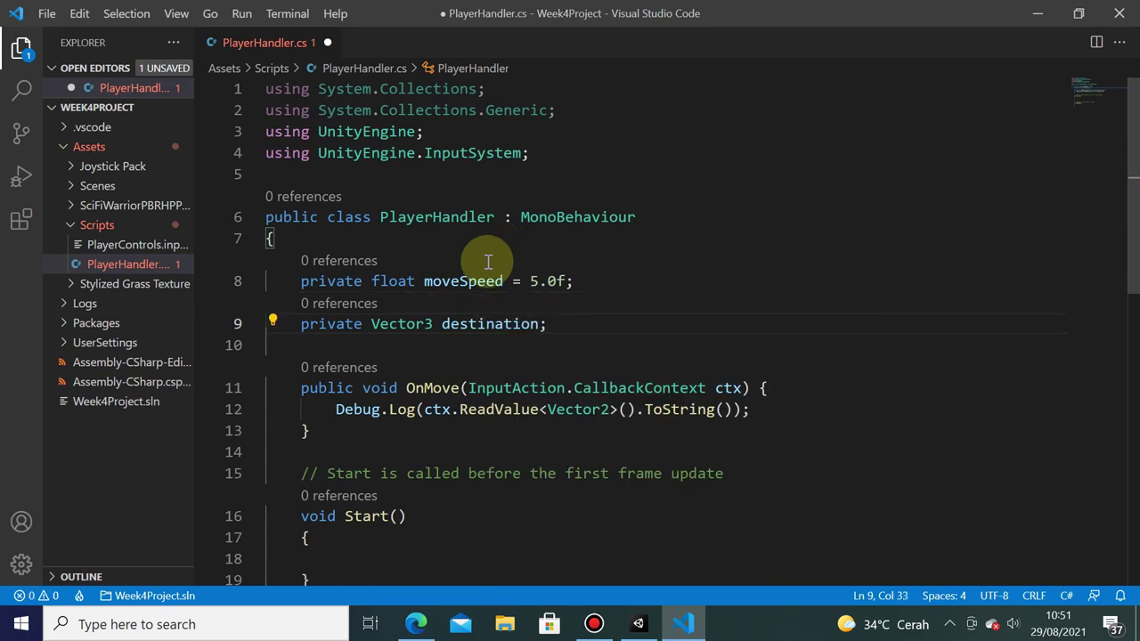
key(ctrl+s)
scroll(692, 285, down, 2)
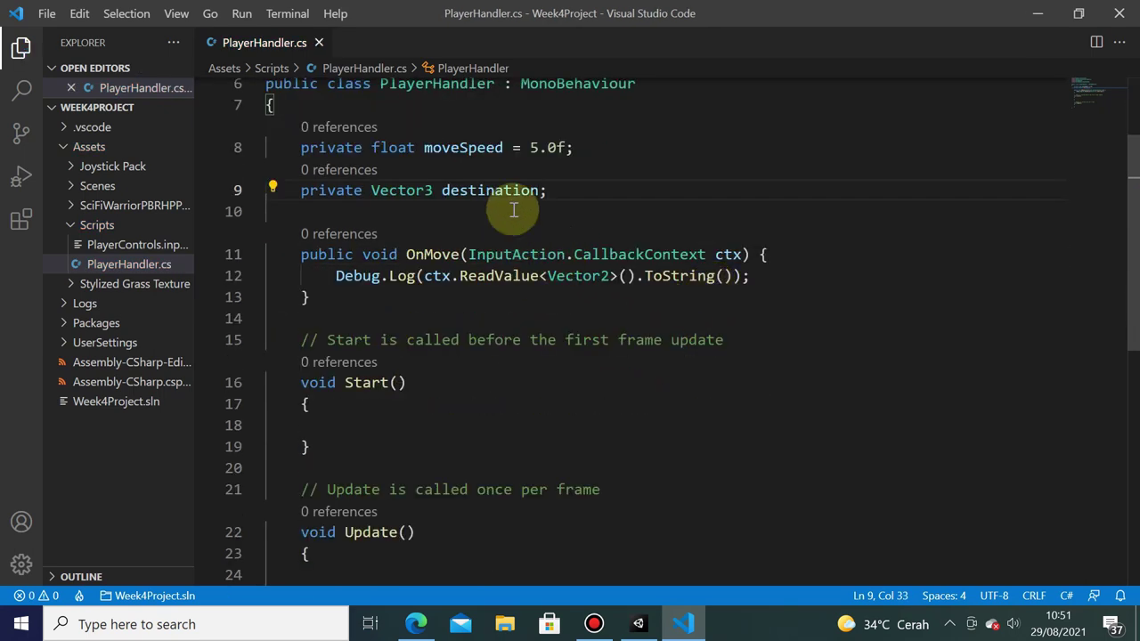